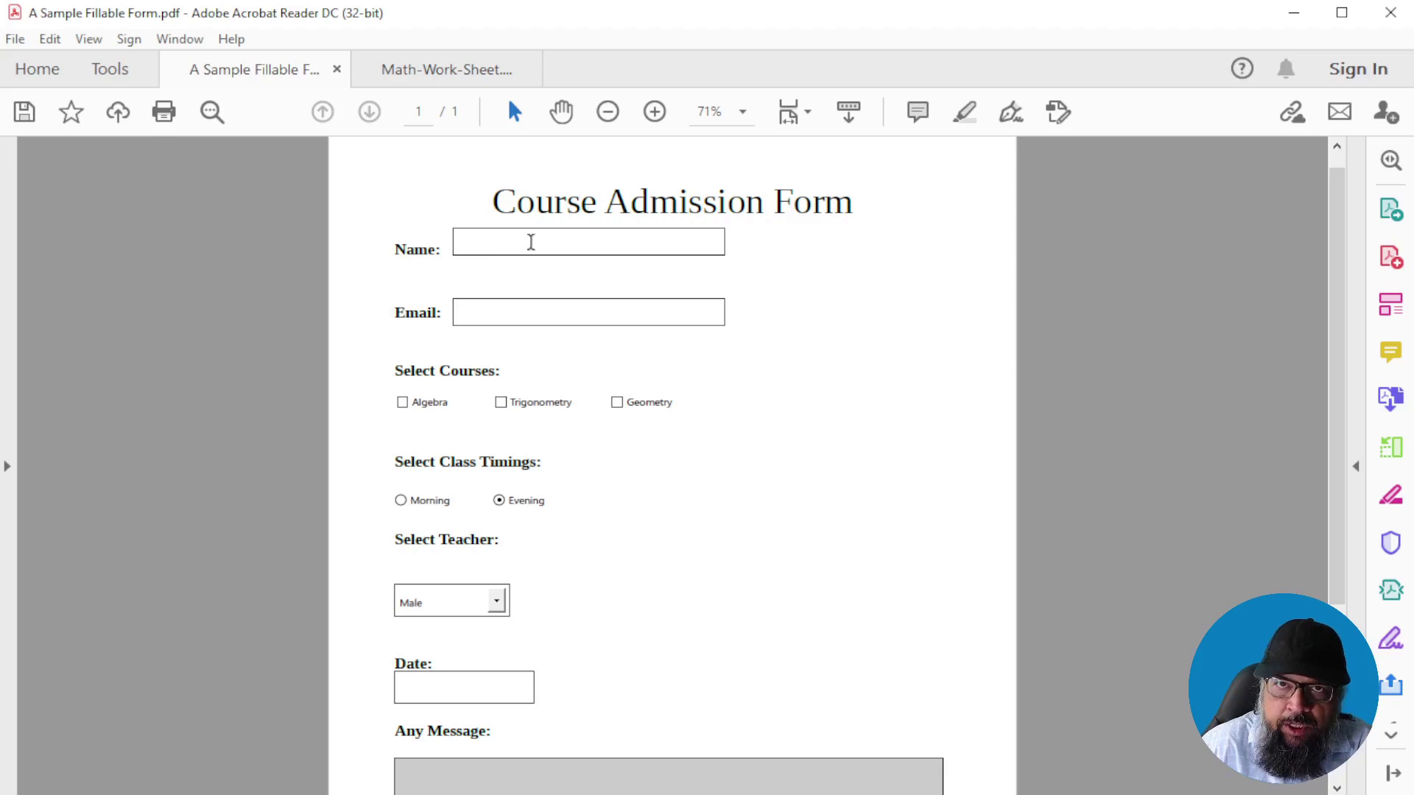
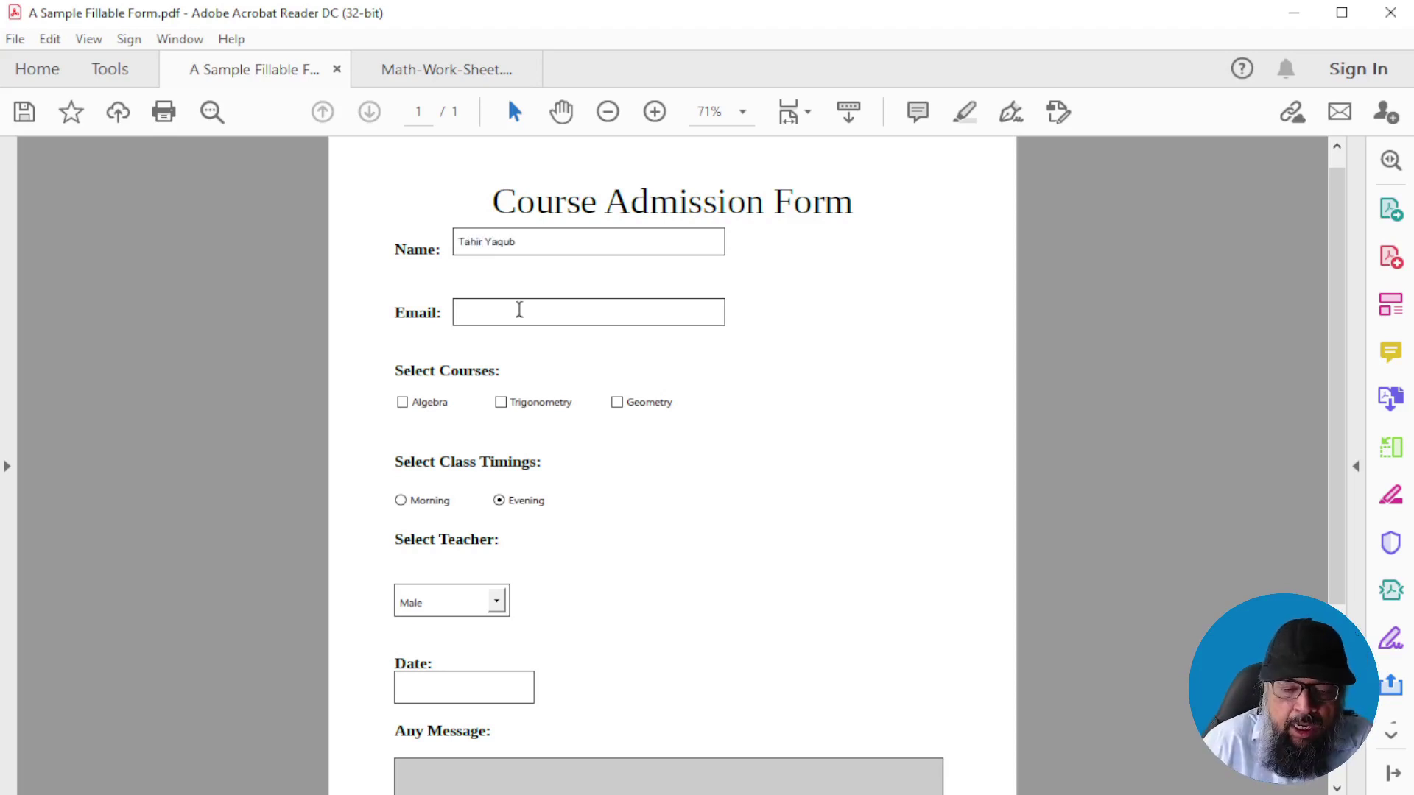
Enter the applicant's name and e-mail, and tick the Algebra, Trigonometry and Geometry courses
type("email@gmail.com")
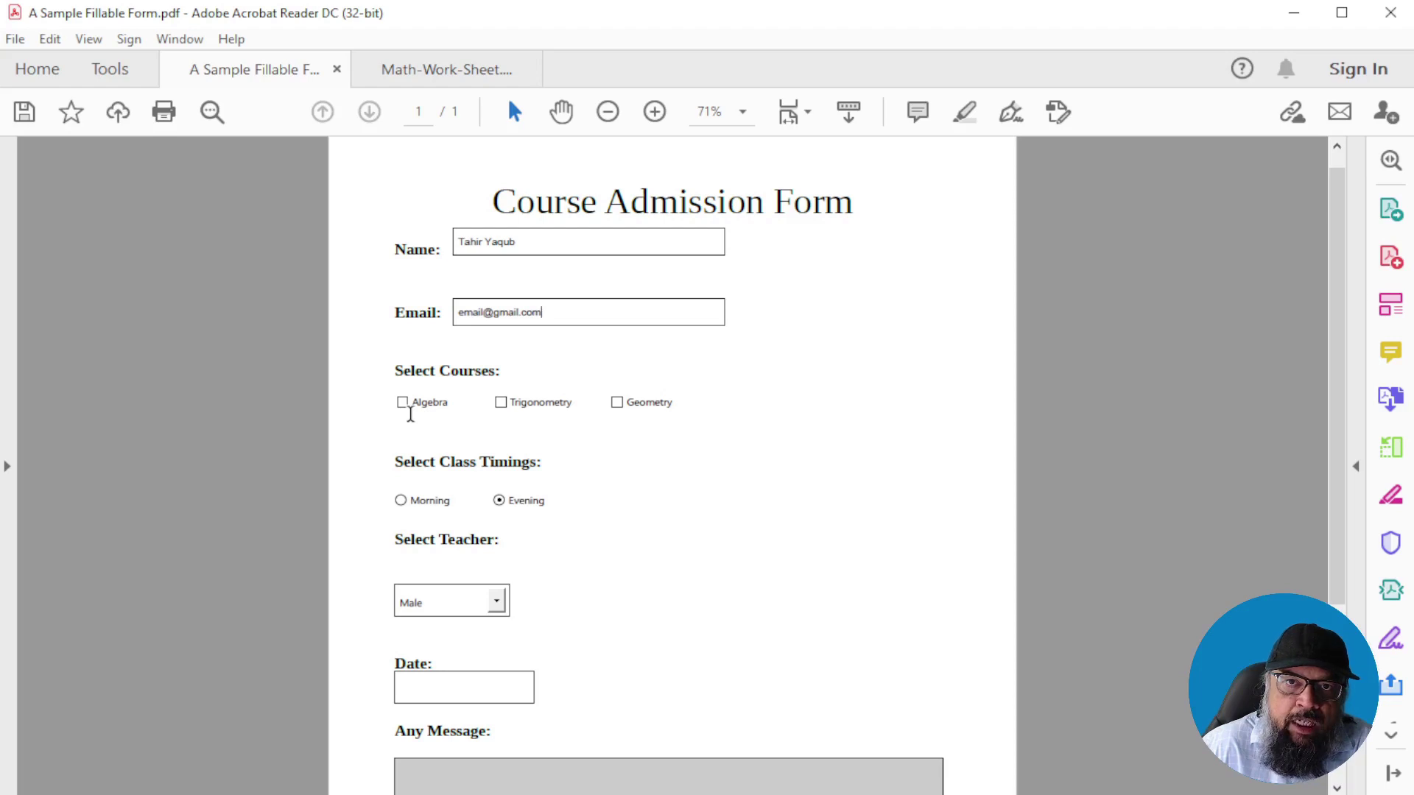
left_click(404, 404)
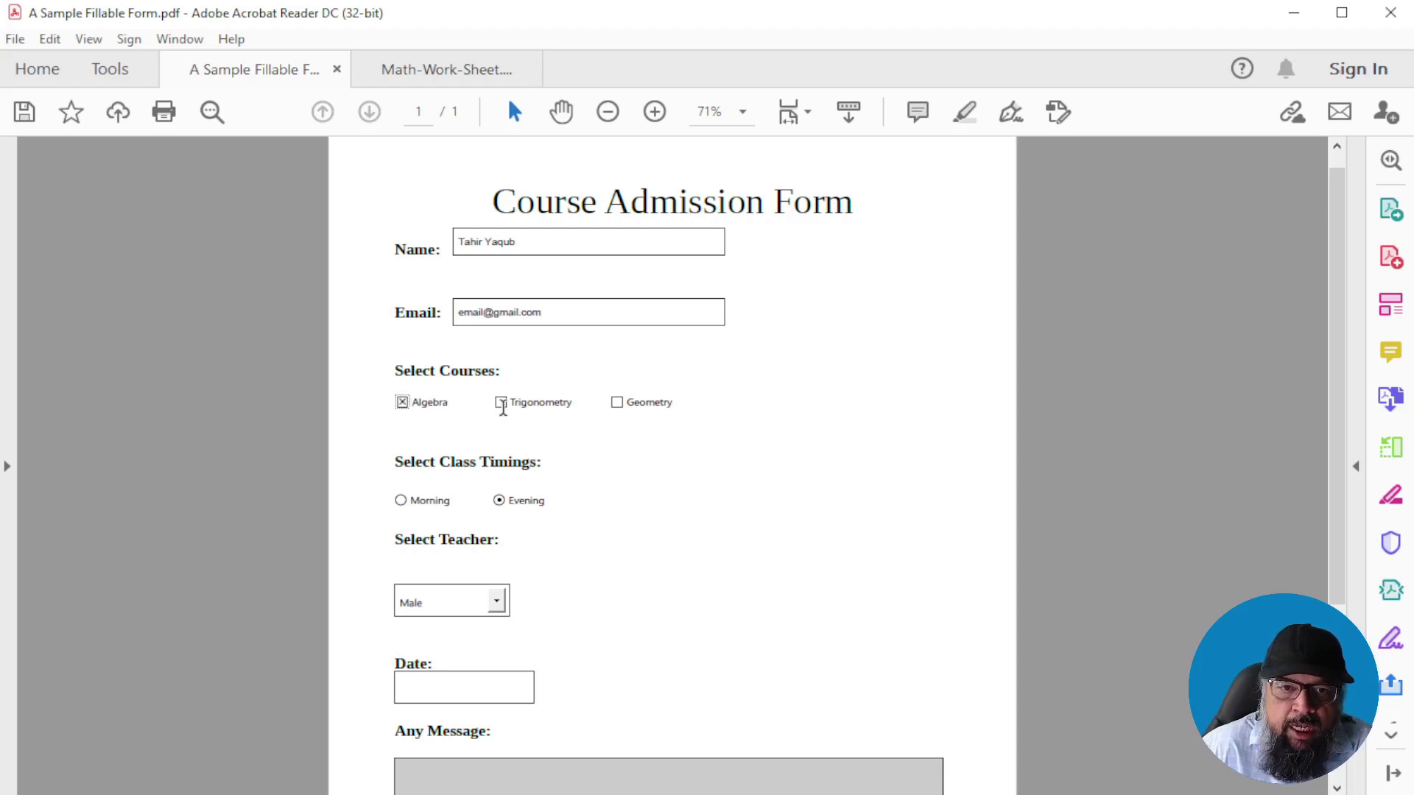
left_click(499, 404)
left_click(617, 402)
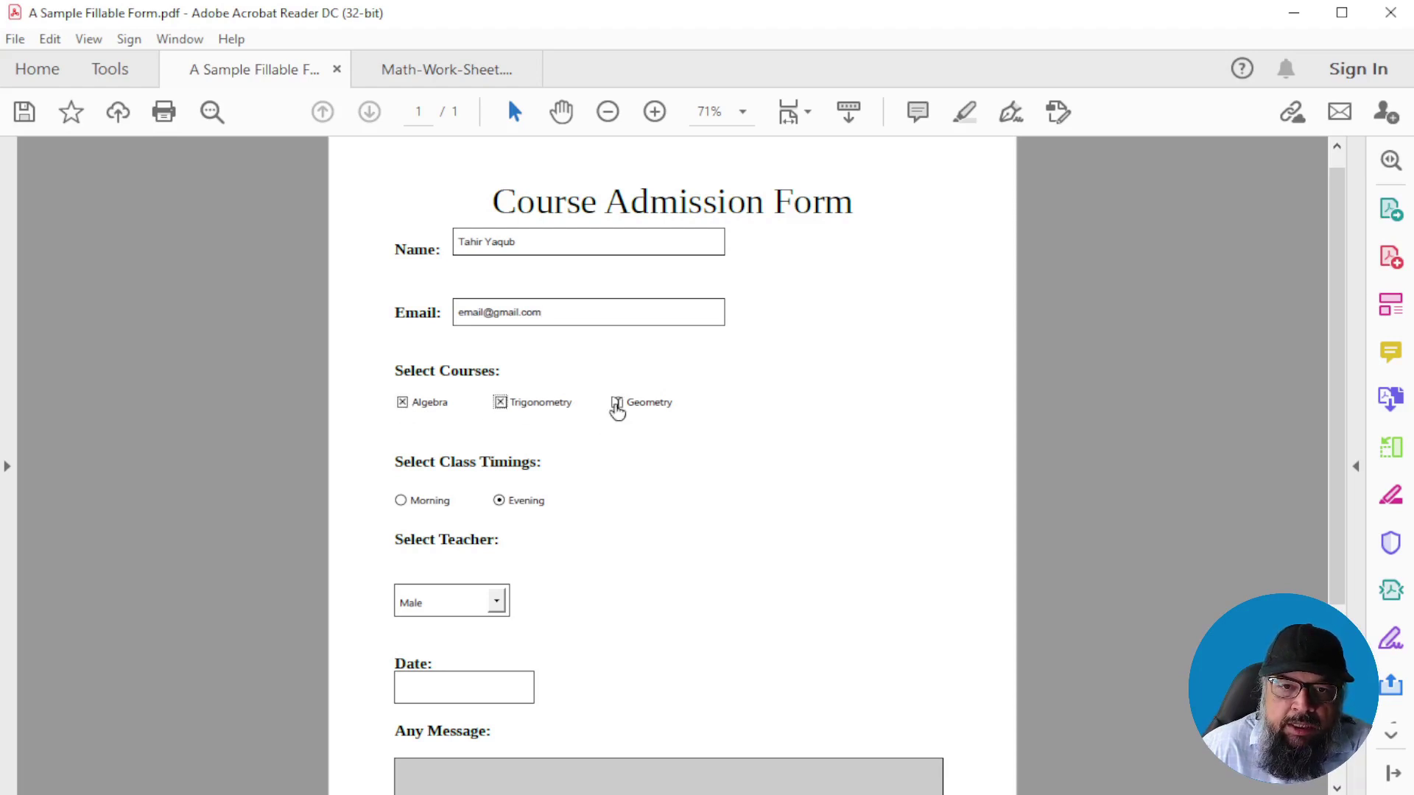
scroll(662, 412, "down", 1)
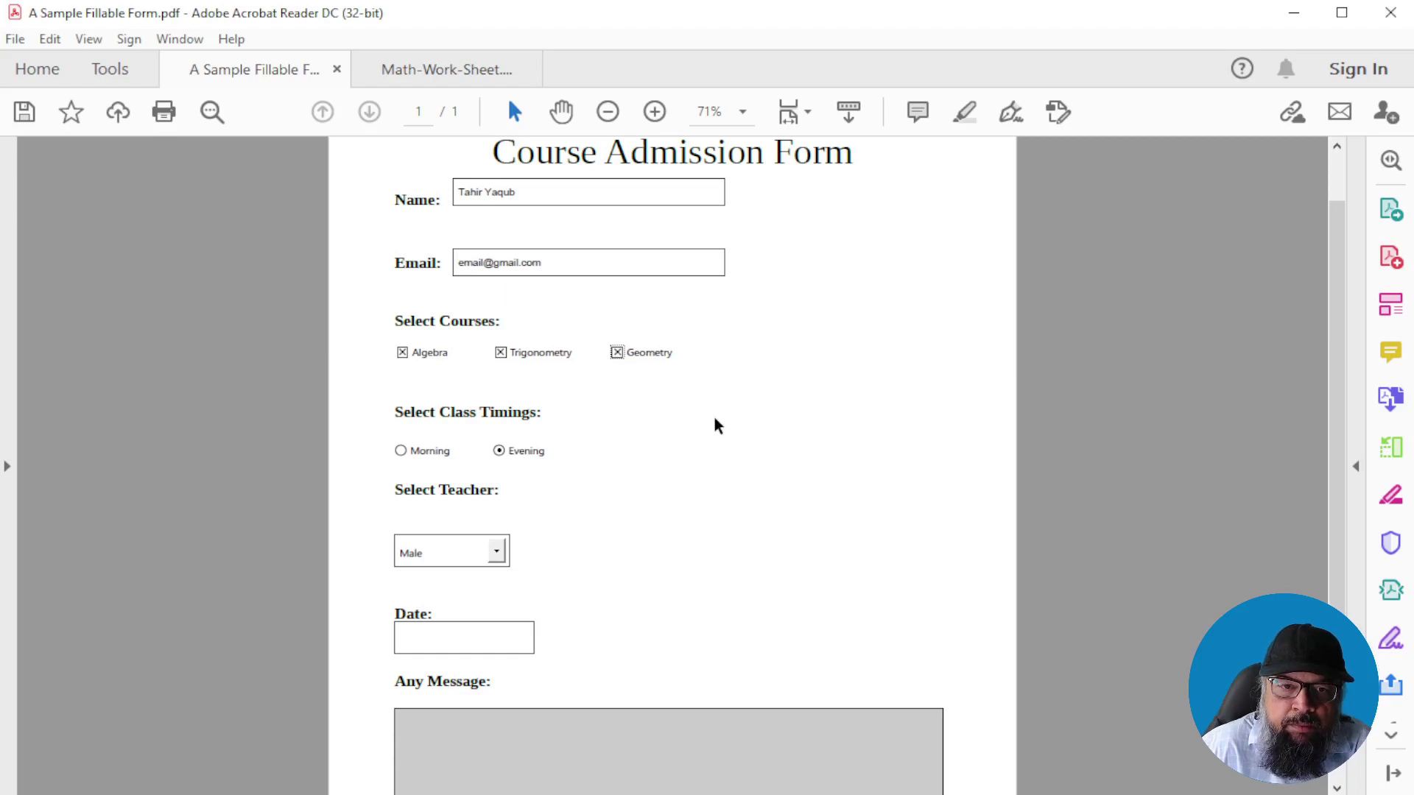
scroll(606, 356, "down", 2)
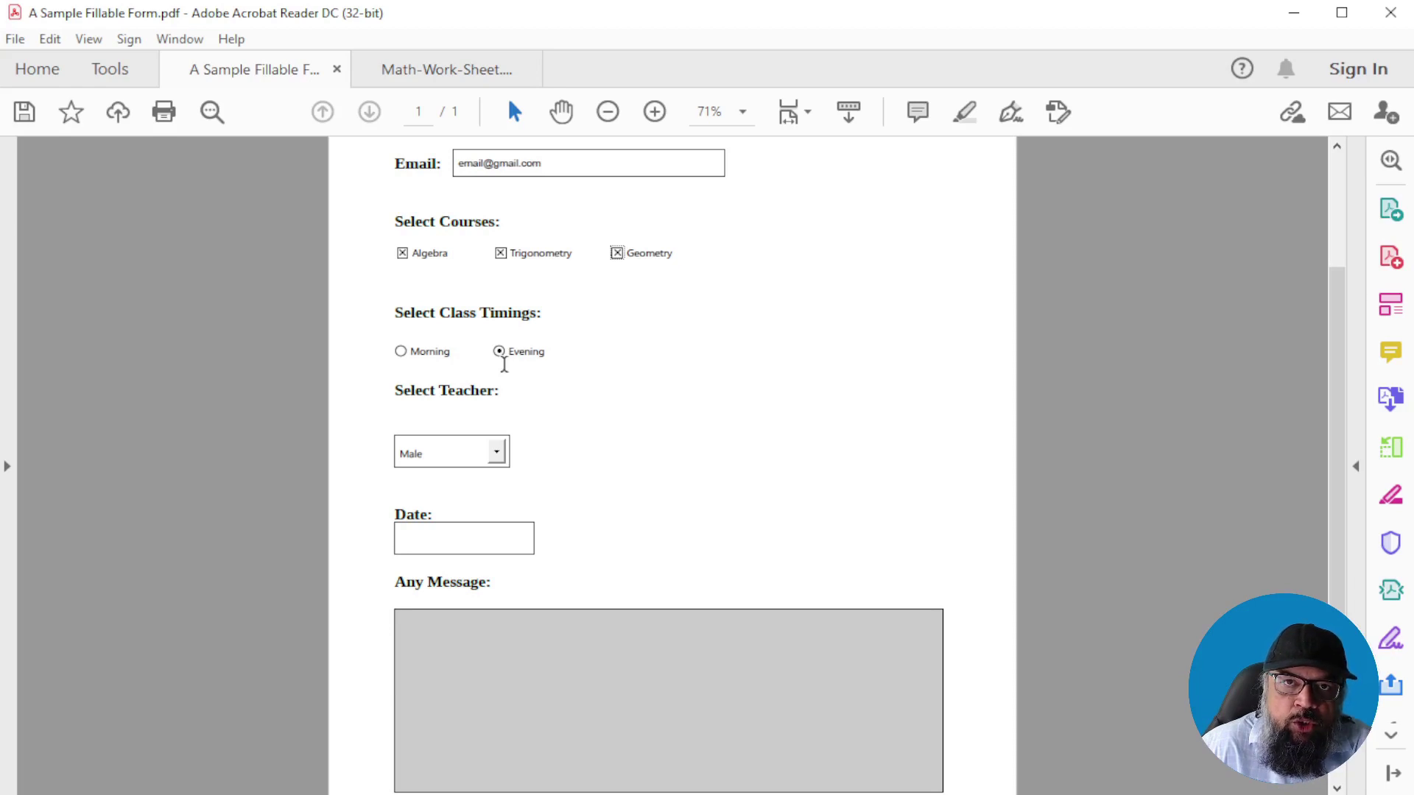
Set the class timing to Evening and choose Female as the teacher
left_click(398, 356)
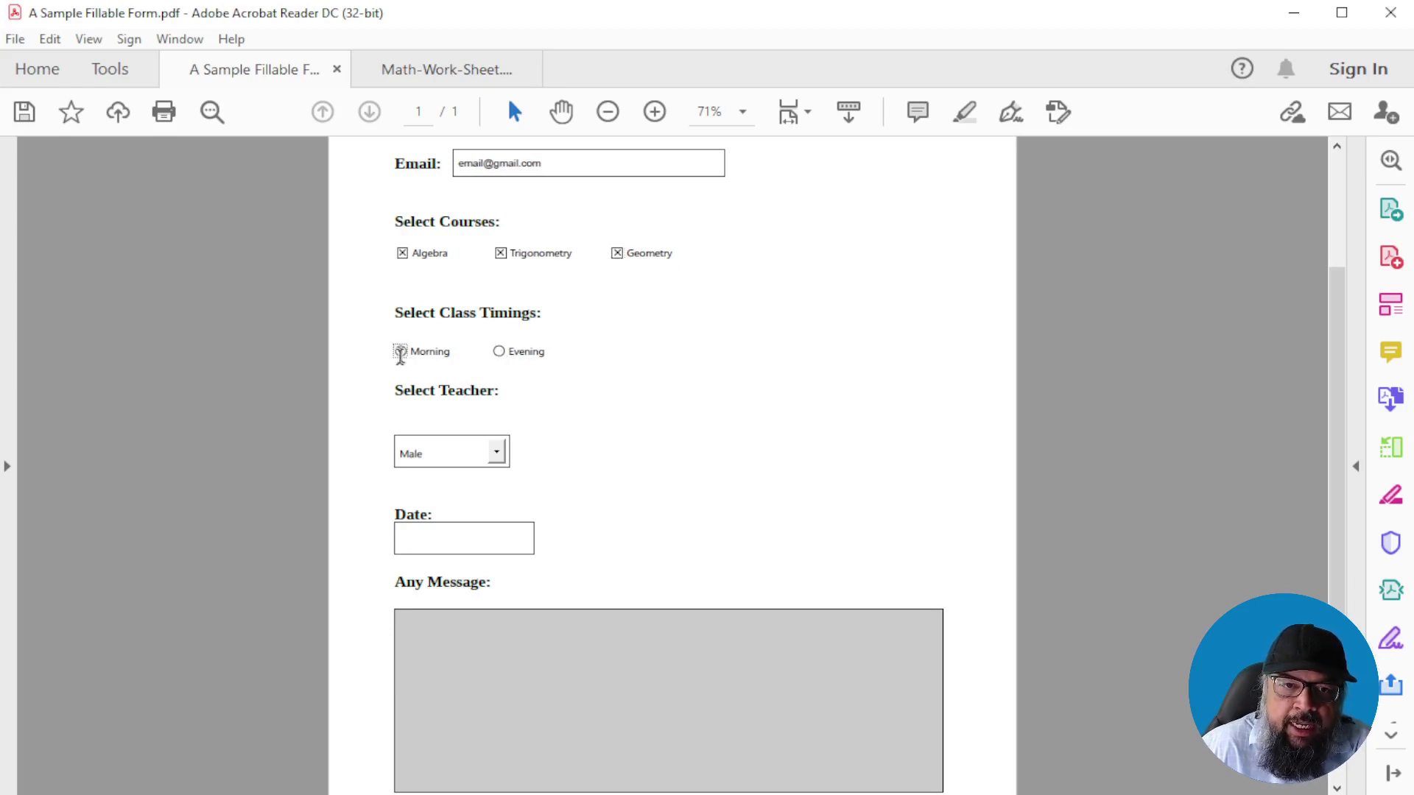
left_click(499, 352)
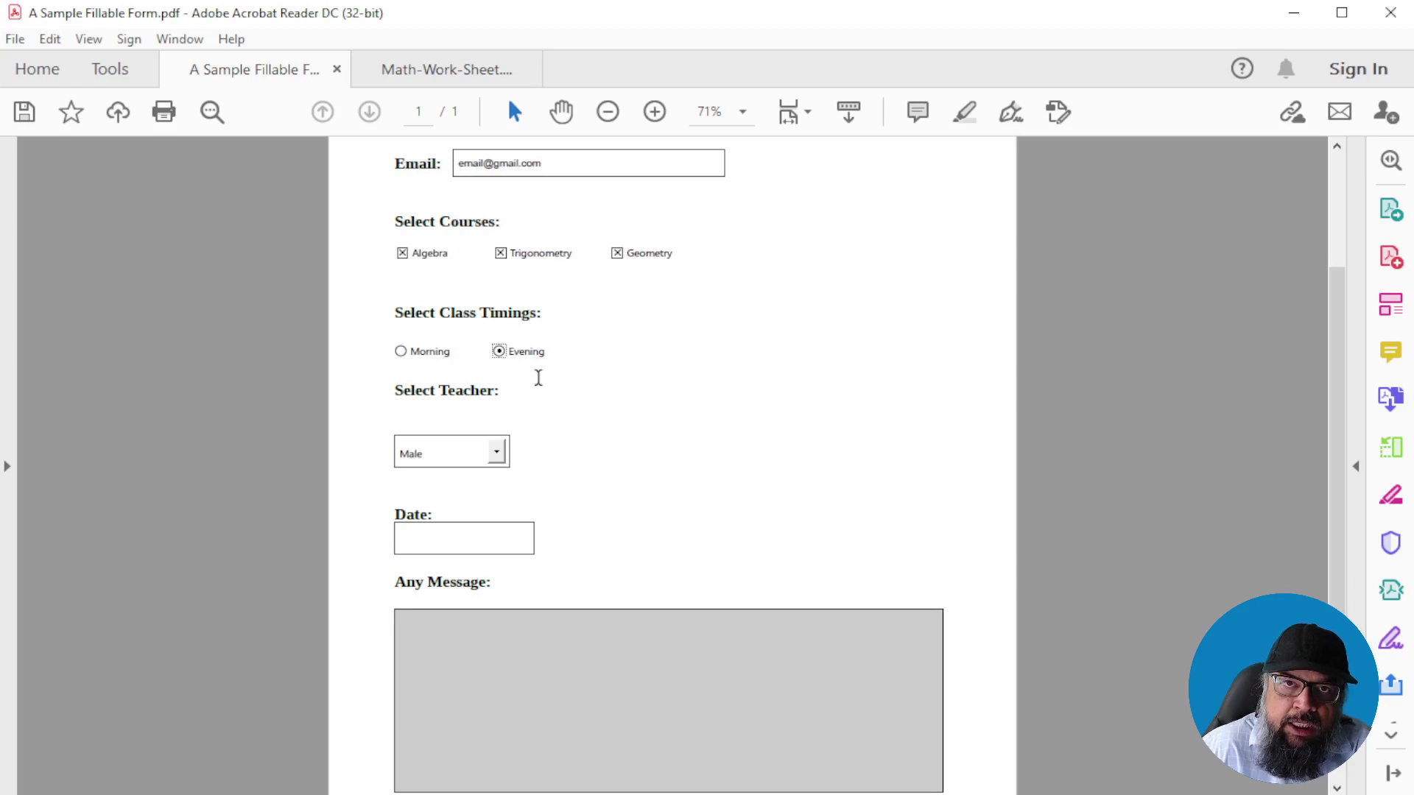
scroll(538, 378, "down", 1)
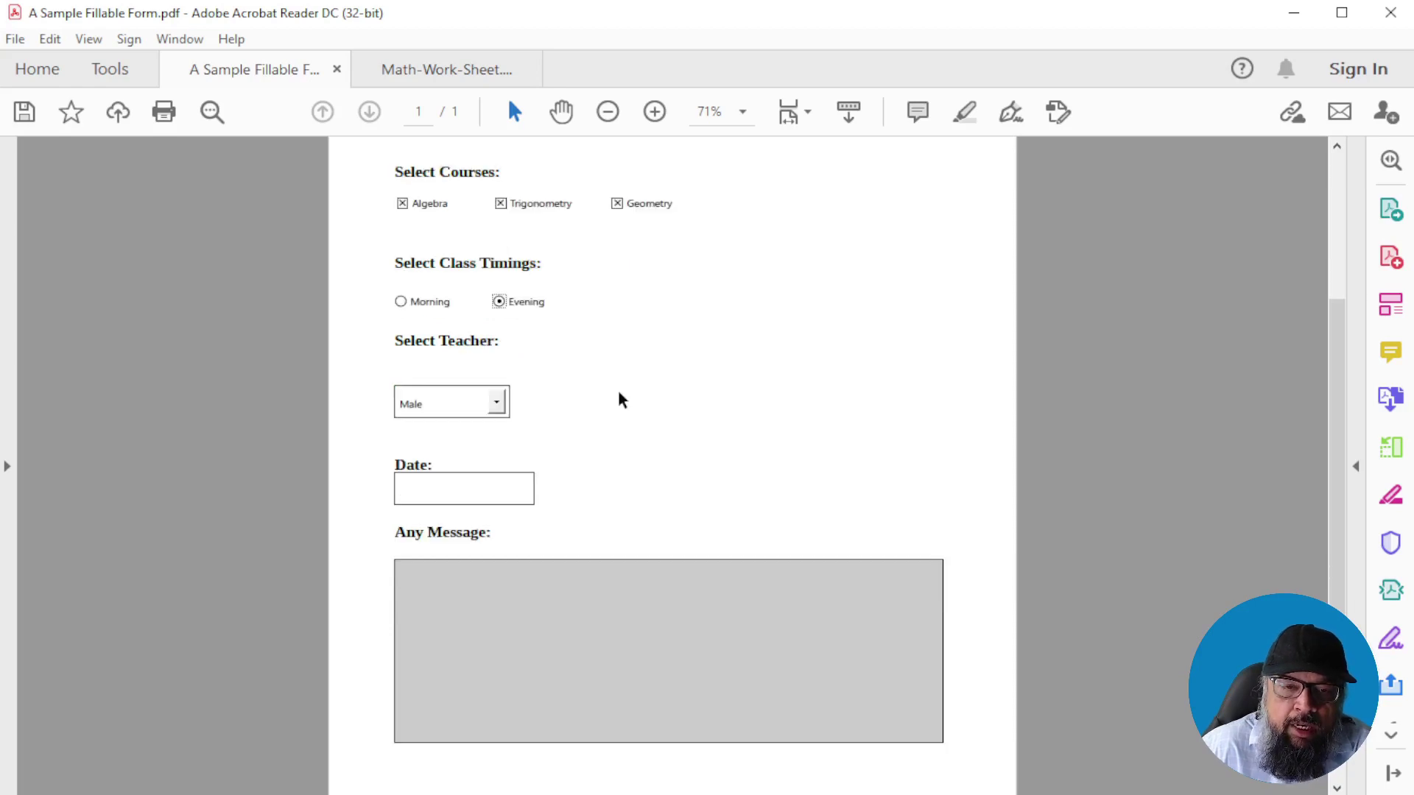
left_click(496, 405)
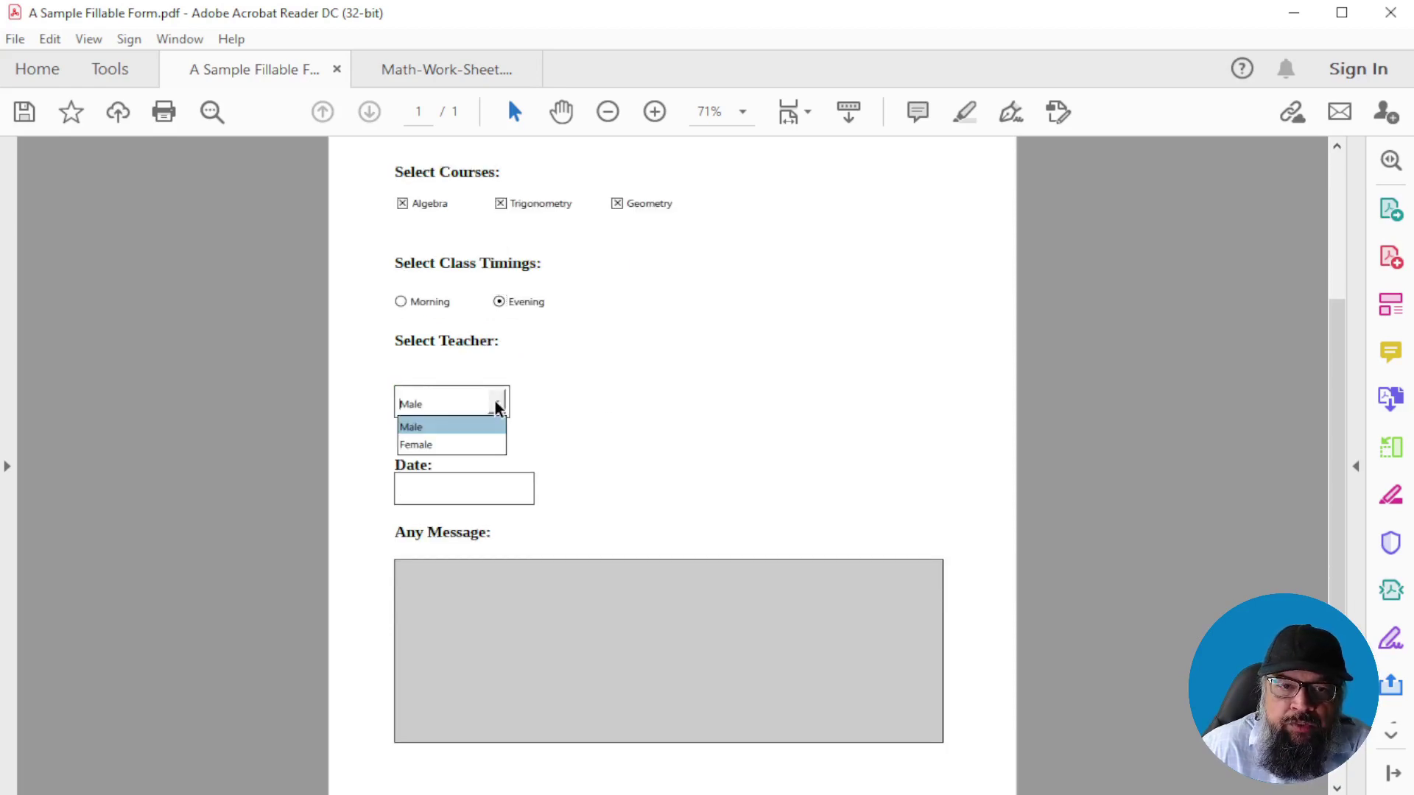
left_click(431, 442)
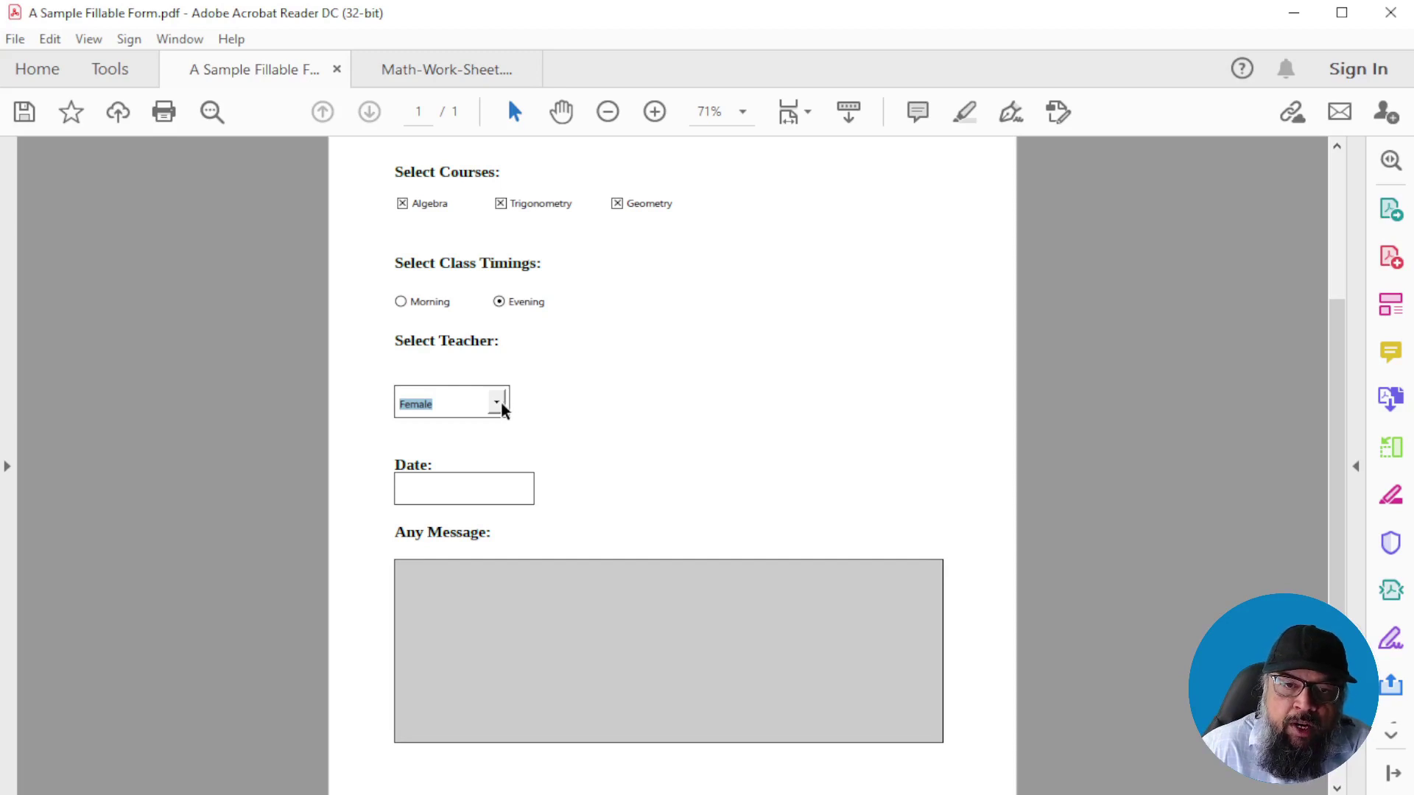
Enter the date 20/7 so it completes to 20/7/2021, then go to Math-Work-Sheet
left_click(493, 485)
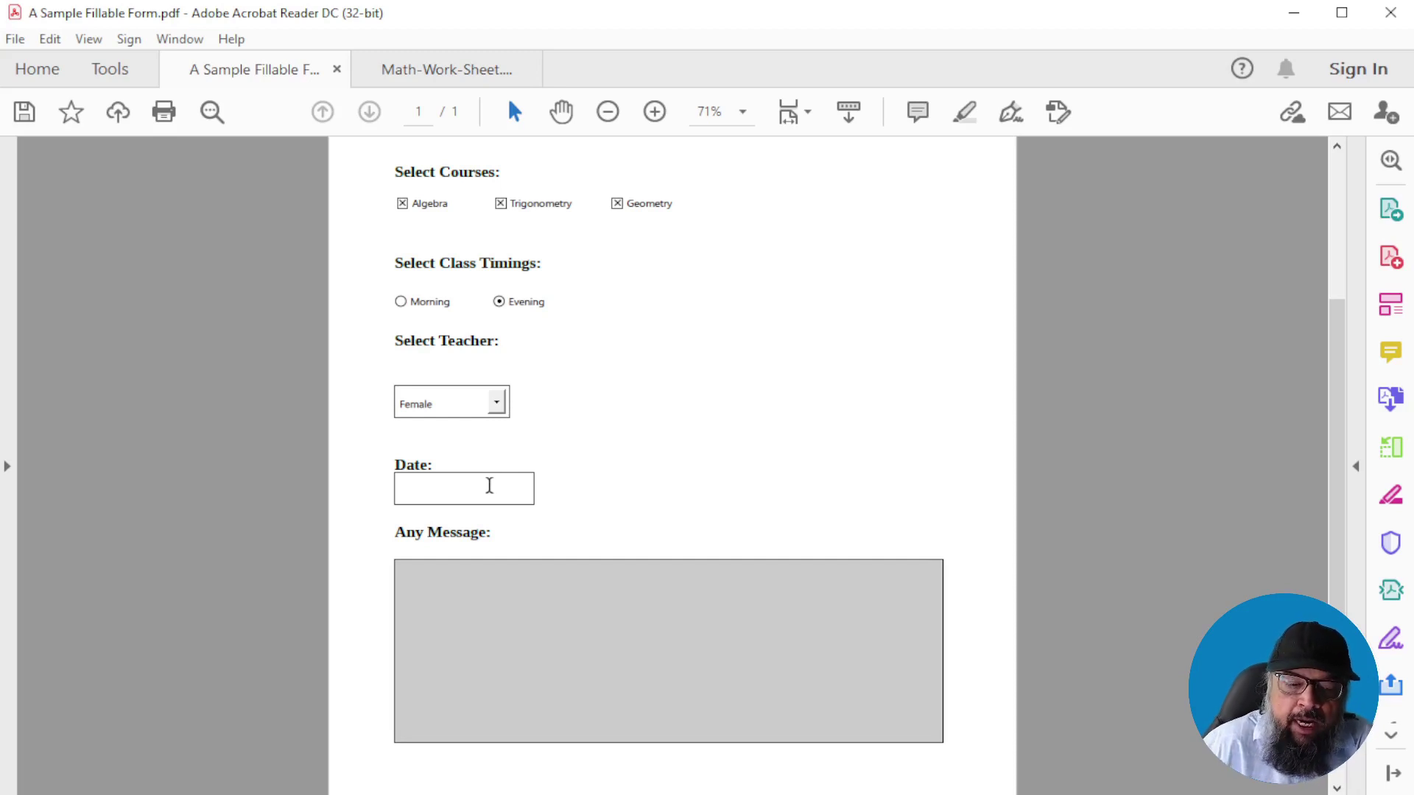
type("20/7")
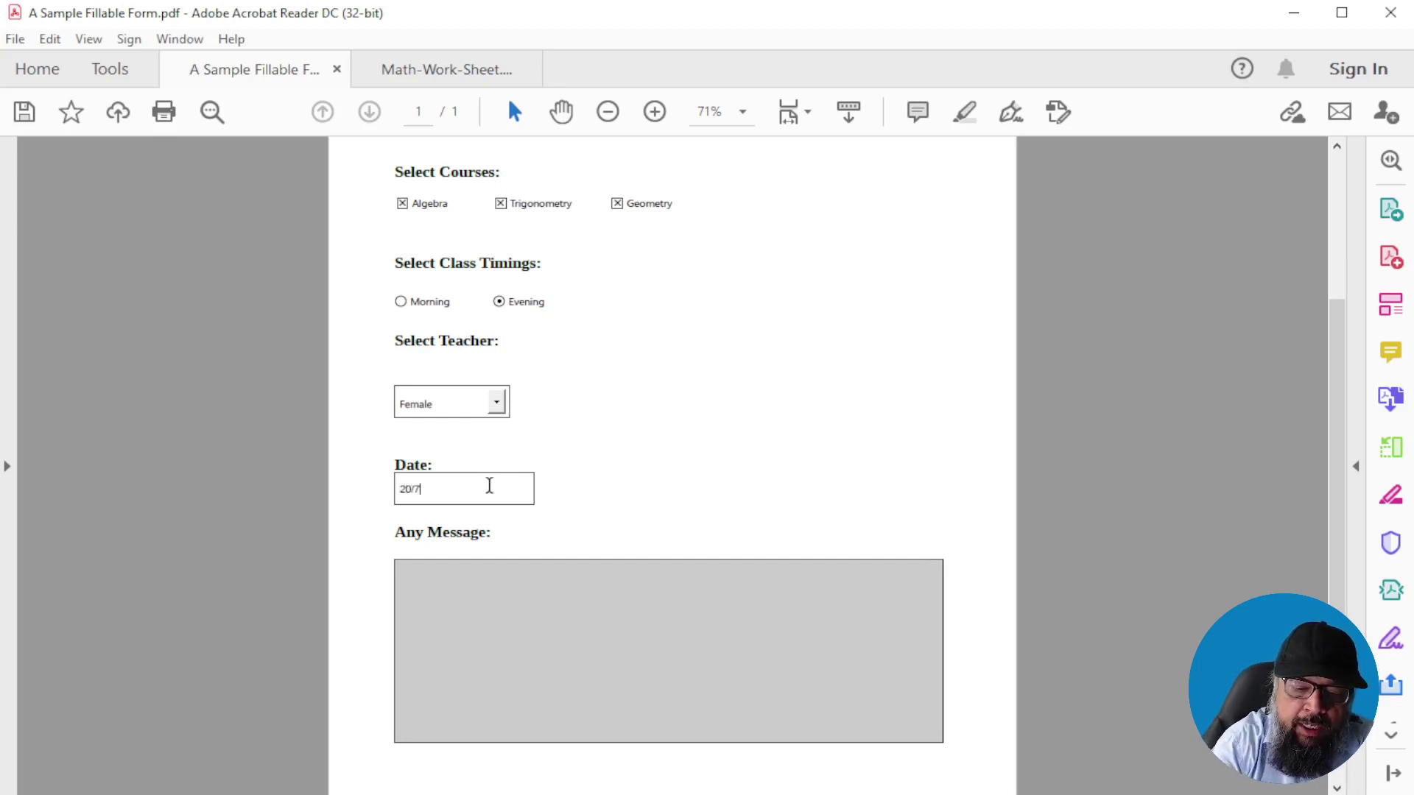
left_click(577, 561)
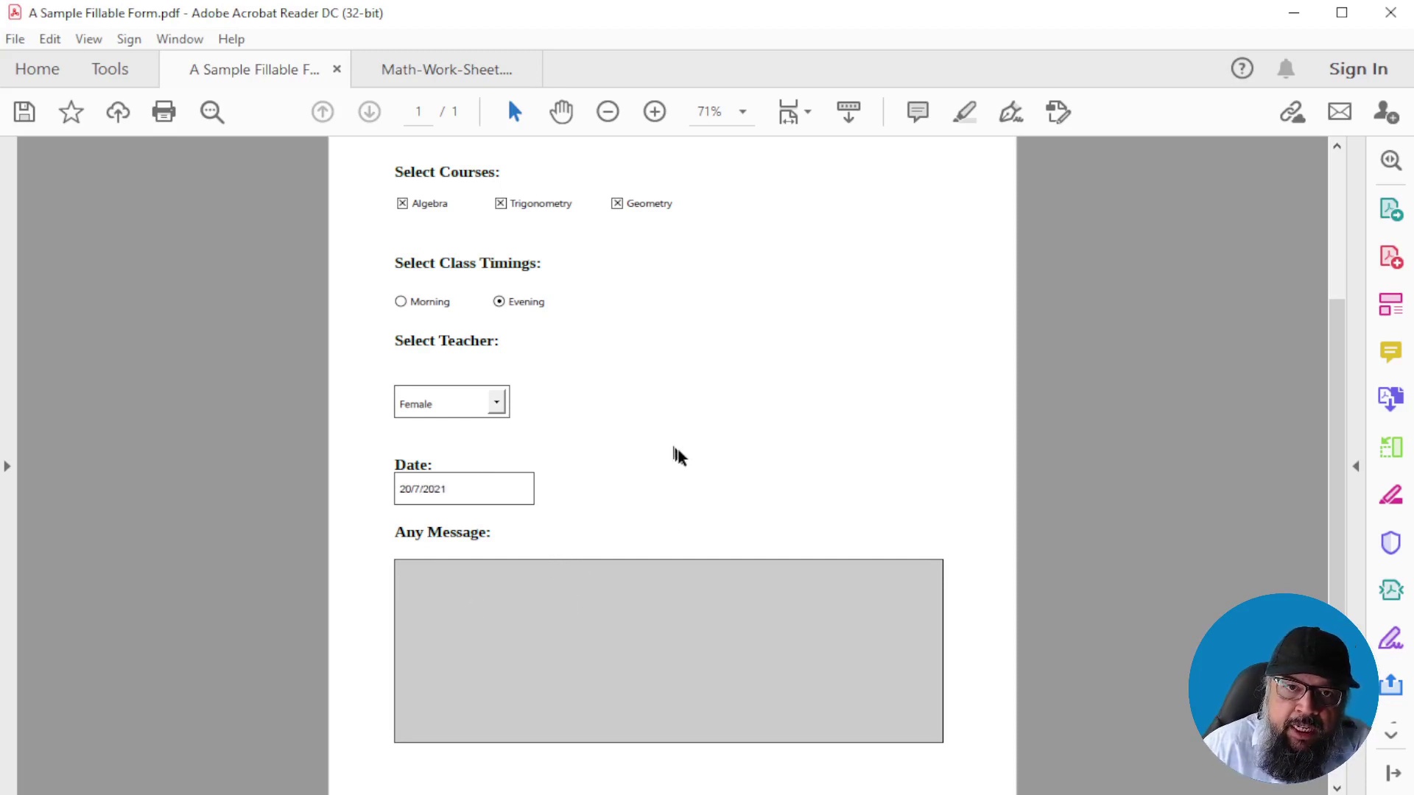
scroll(684, 453, "up", 3)
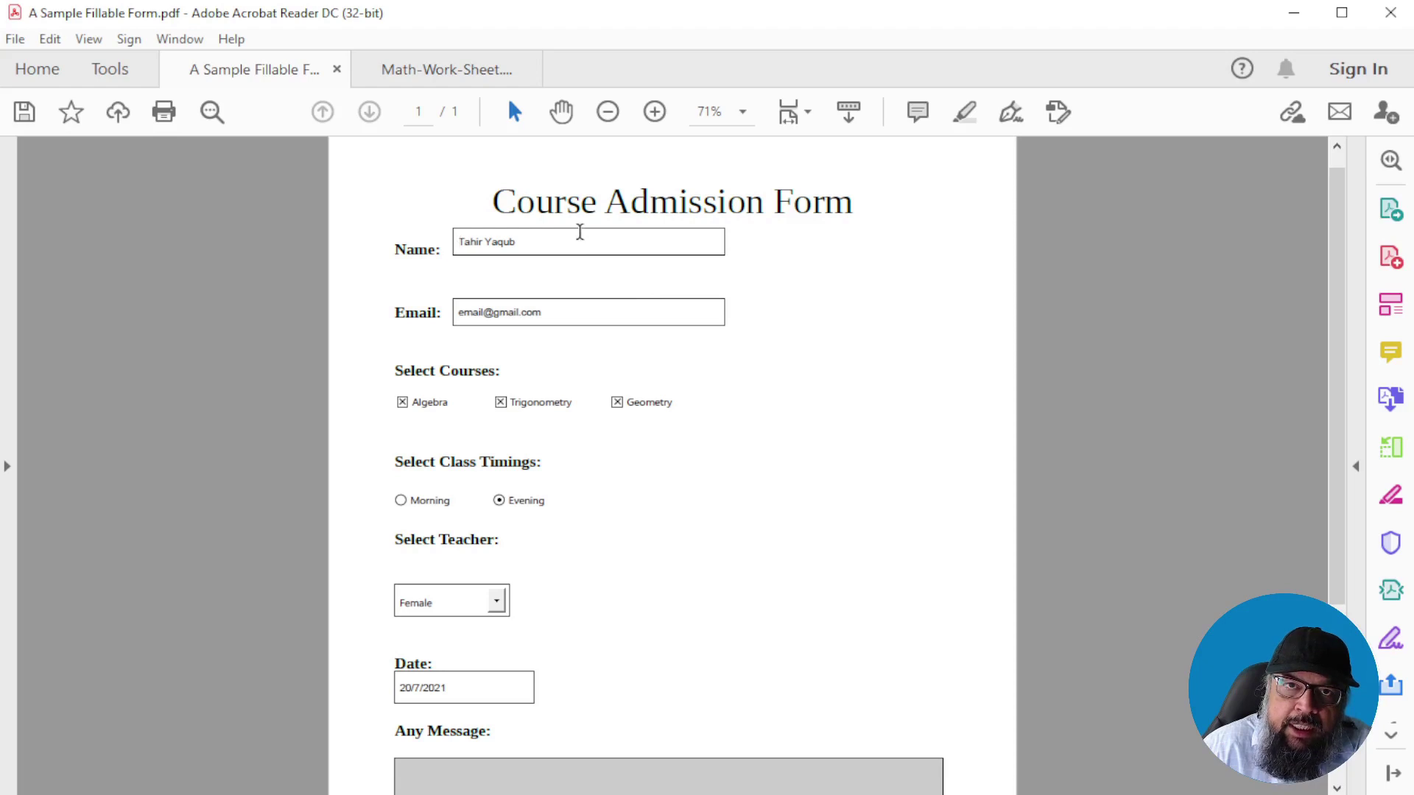
scroll(783, 335, "down", 4)
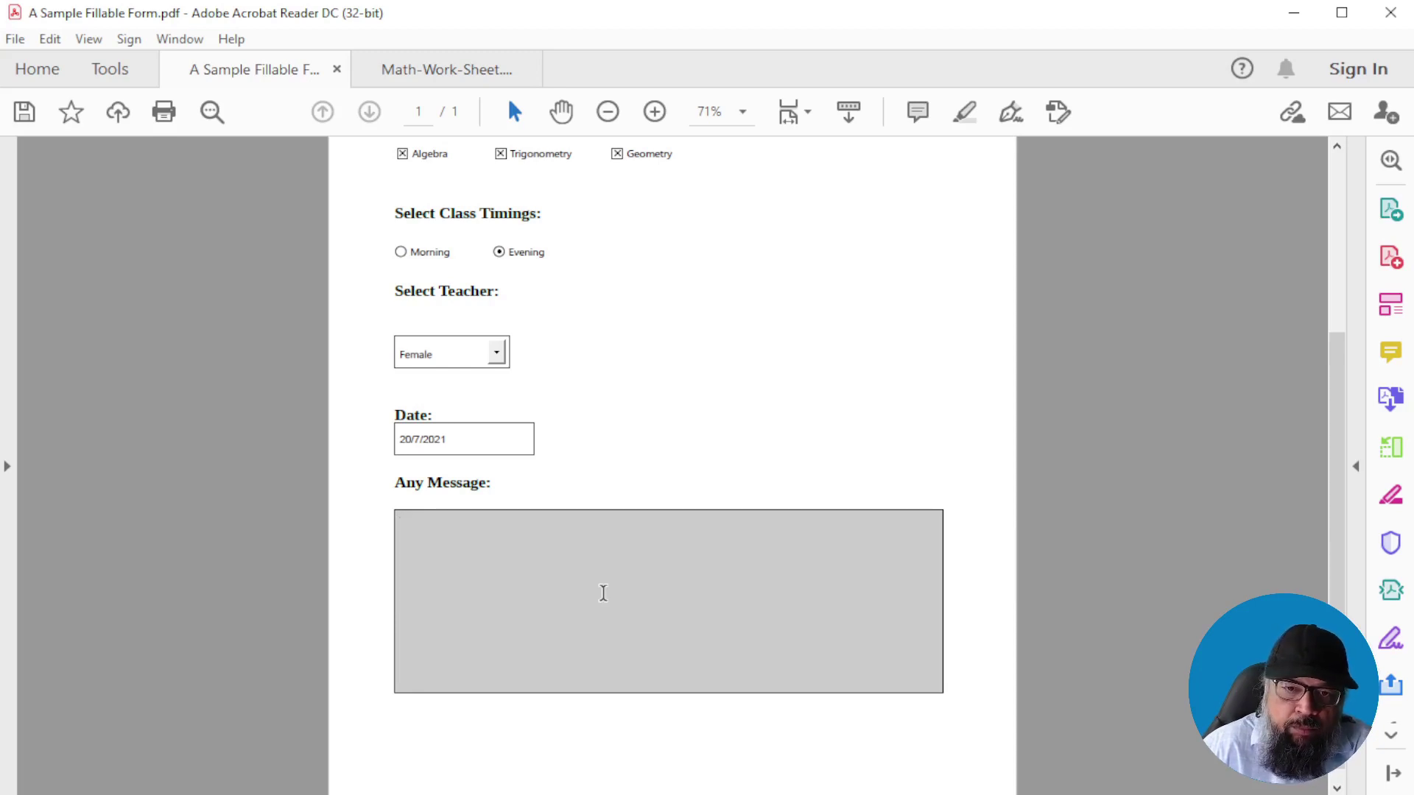
left_click(436, 69)
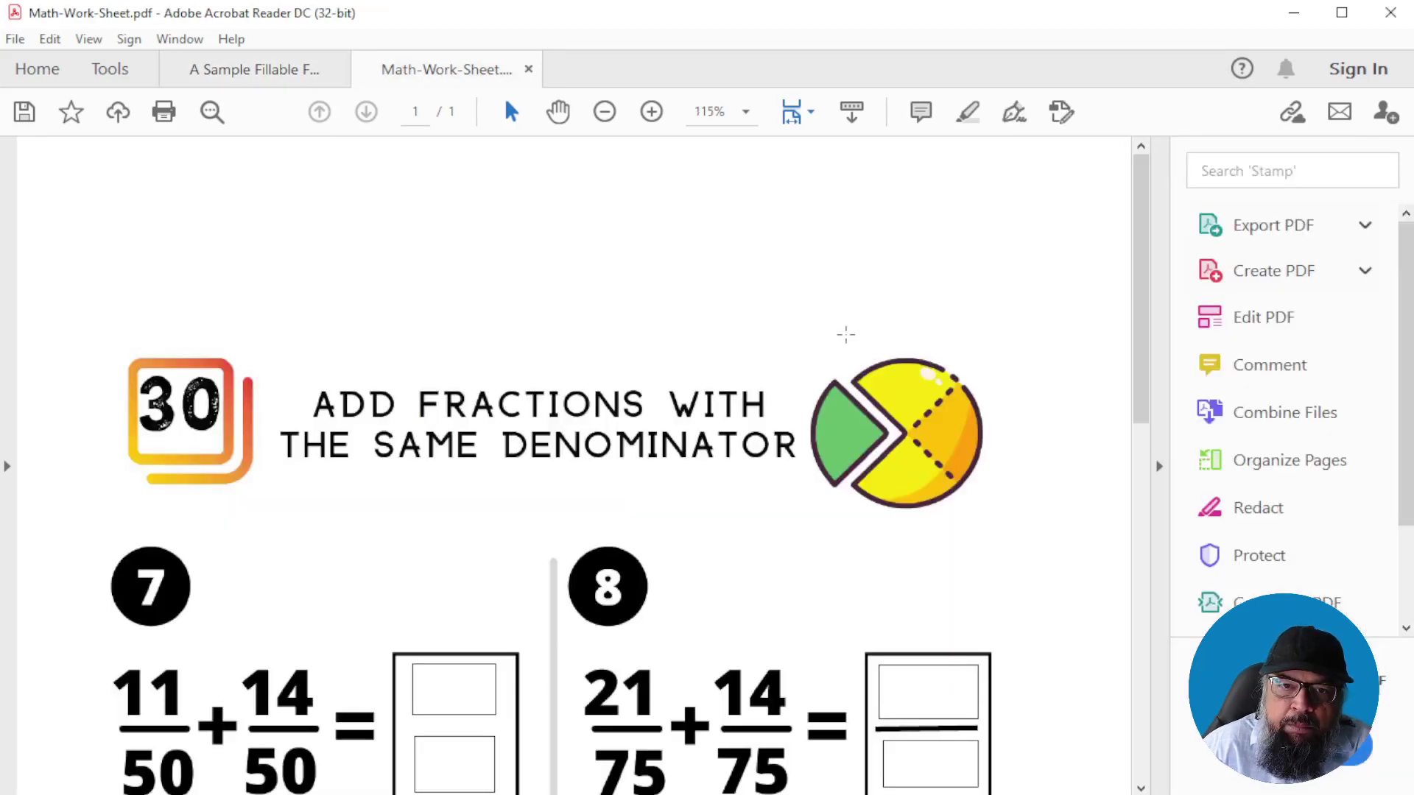
Fill problem 7's answer boxes with numerator 25 and denominator 50
scroll(846, 335, "down", 3)
scroll(846, 335, "down", 1)
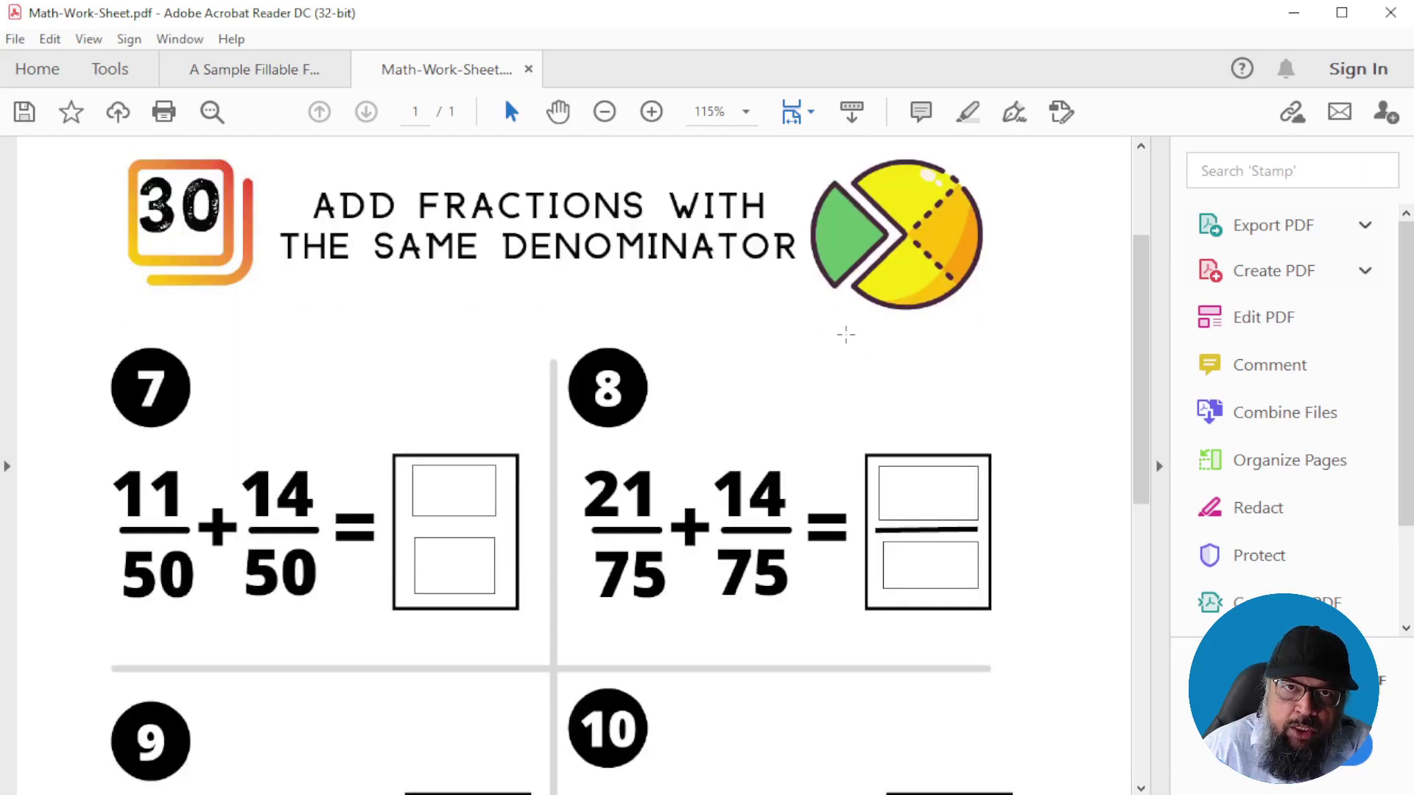
left_click_drag(1142, 278, 1144, 308)
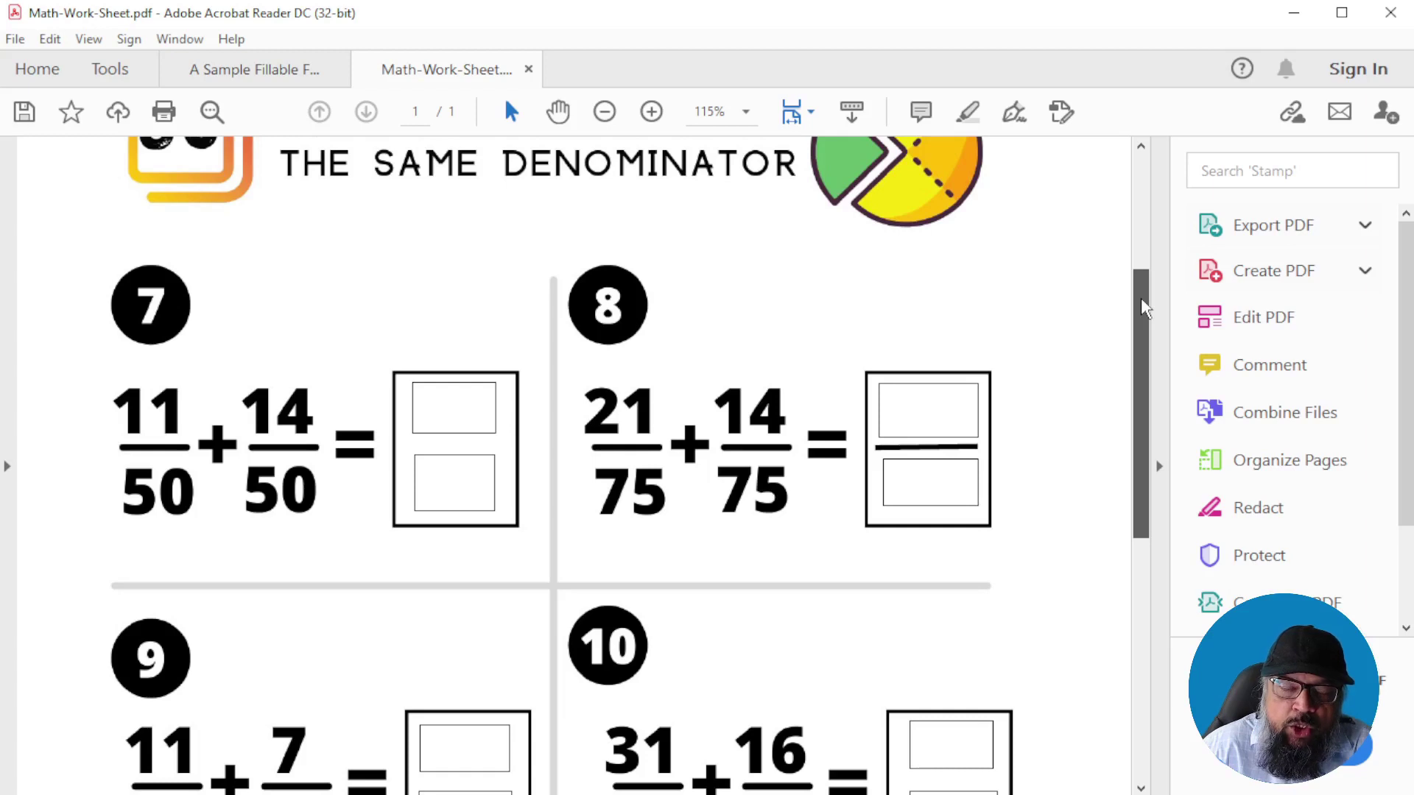
scroll(787, 381, "up", 3)
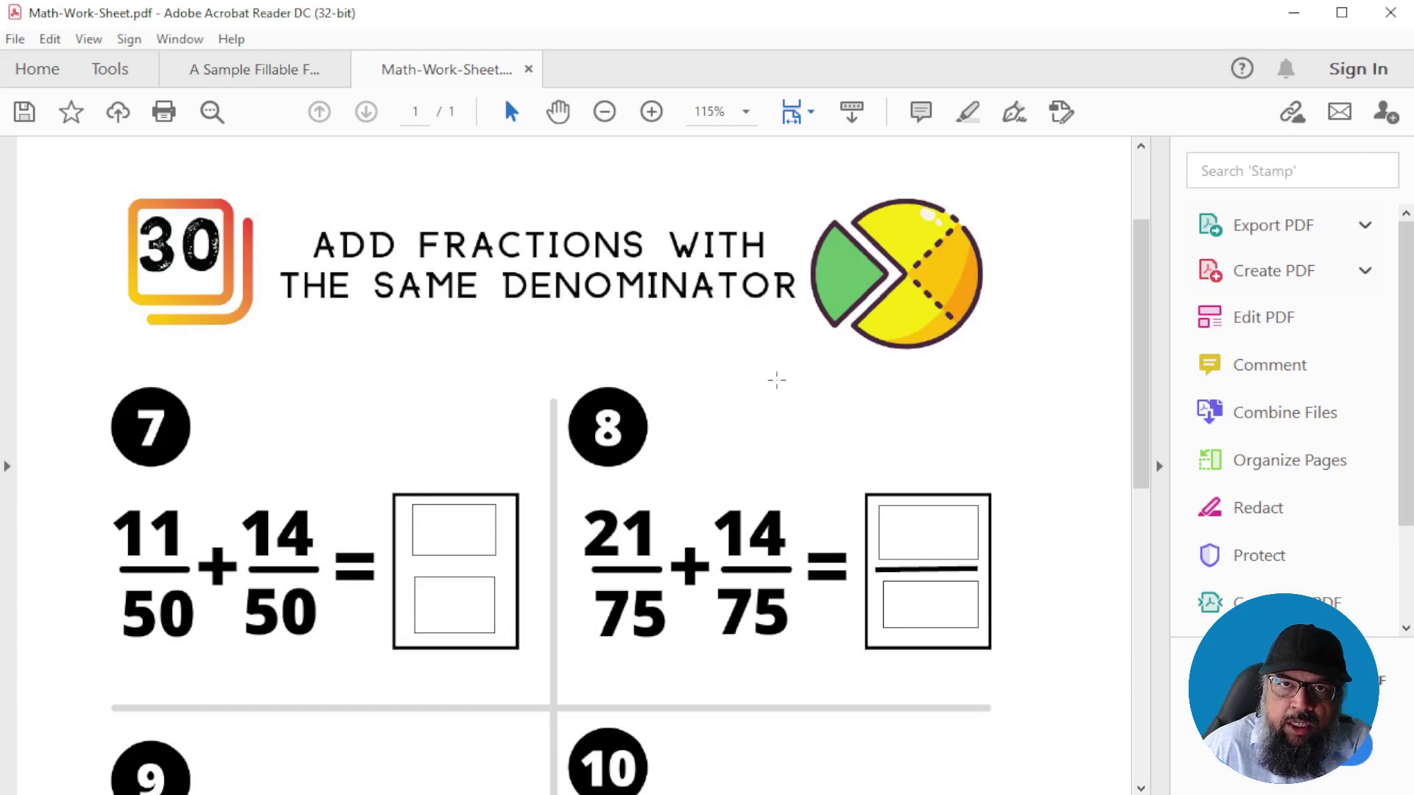
scroll(777, 381, "down", 1)
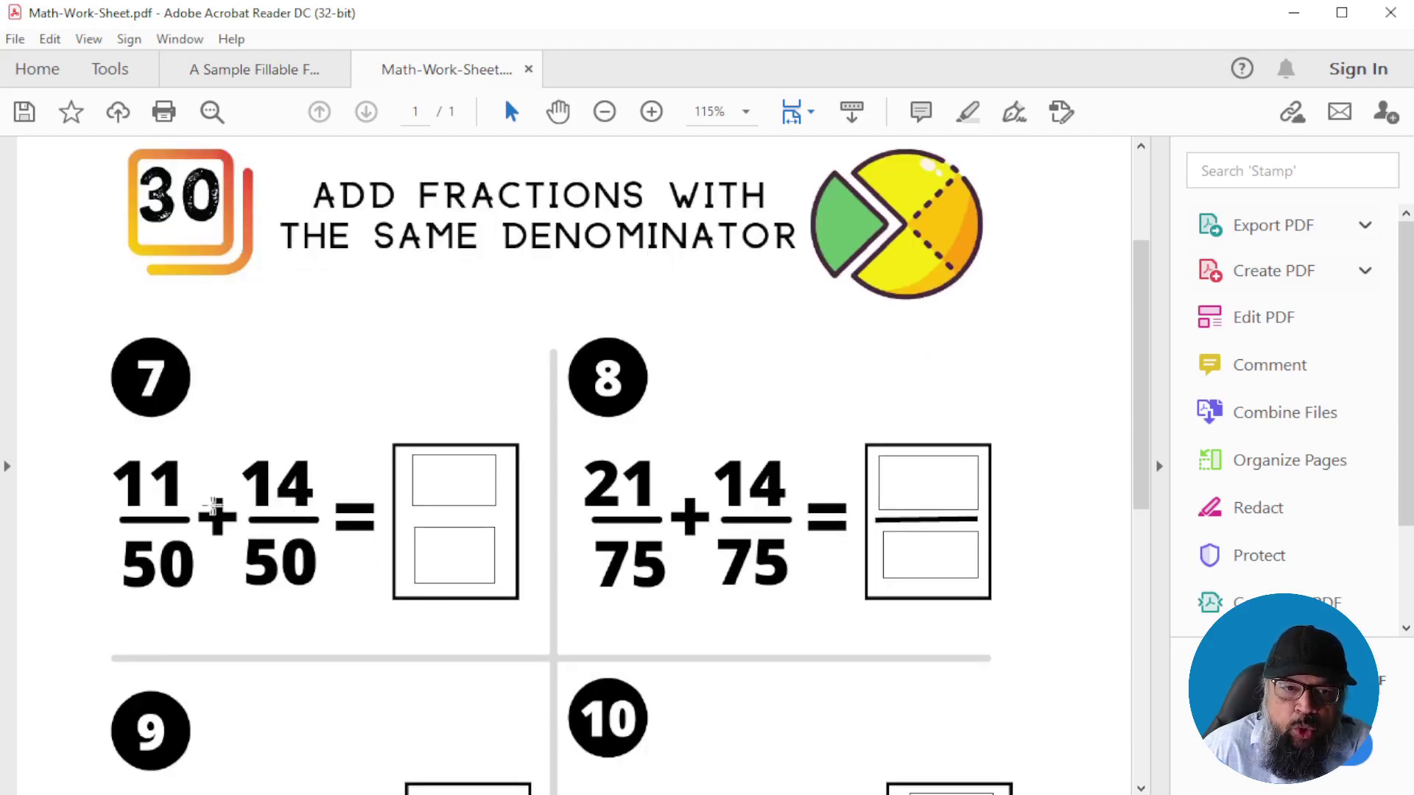
left_click(459, 480)
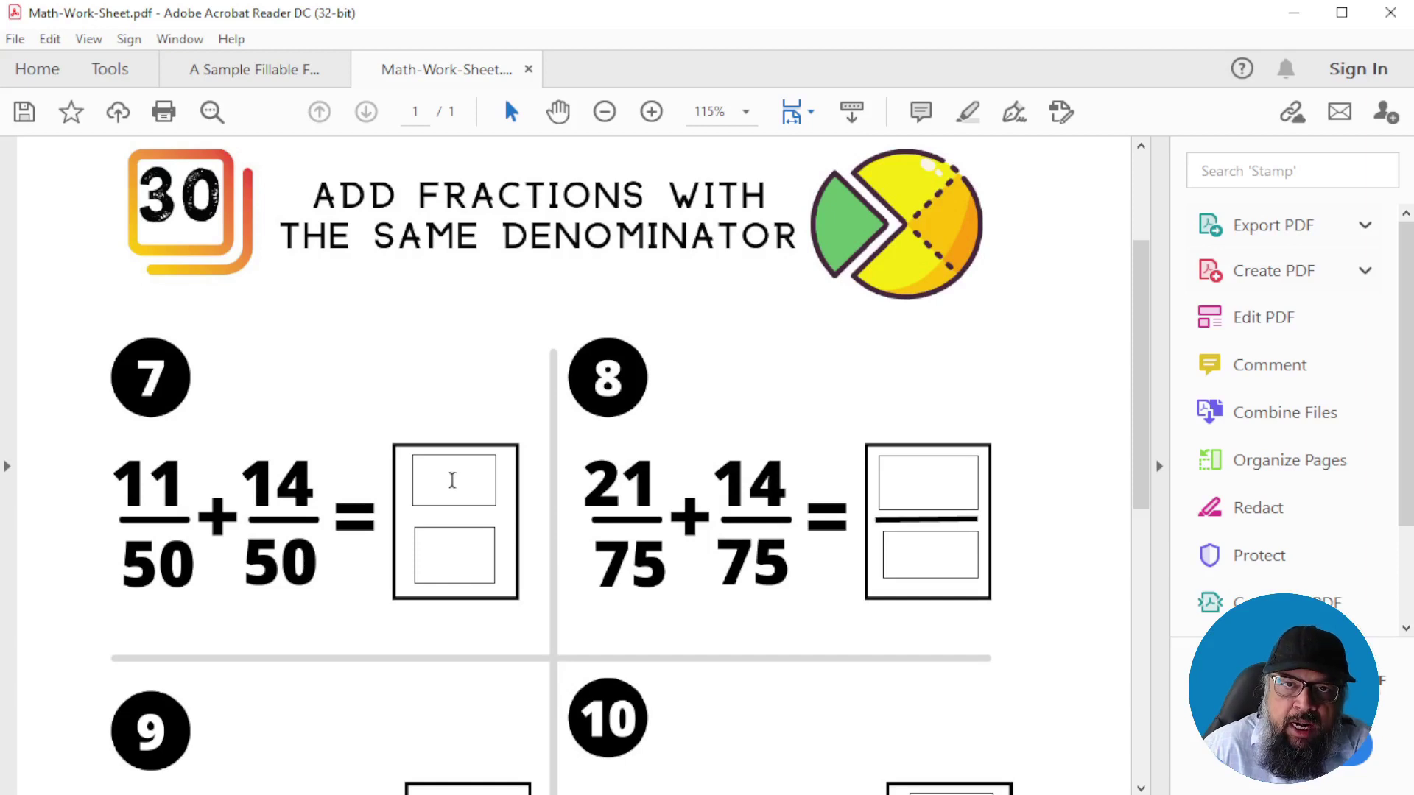
type("2")
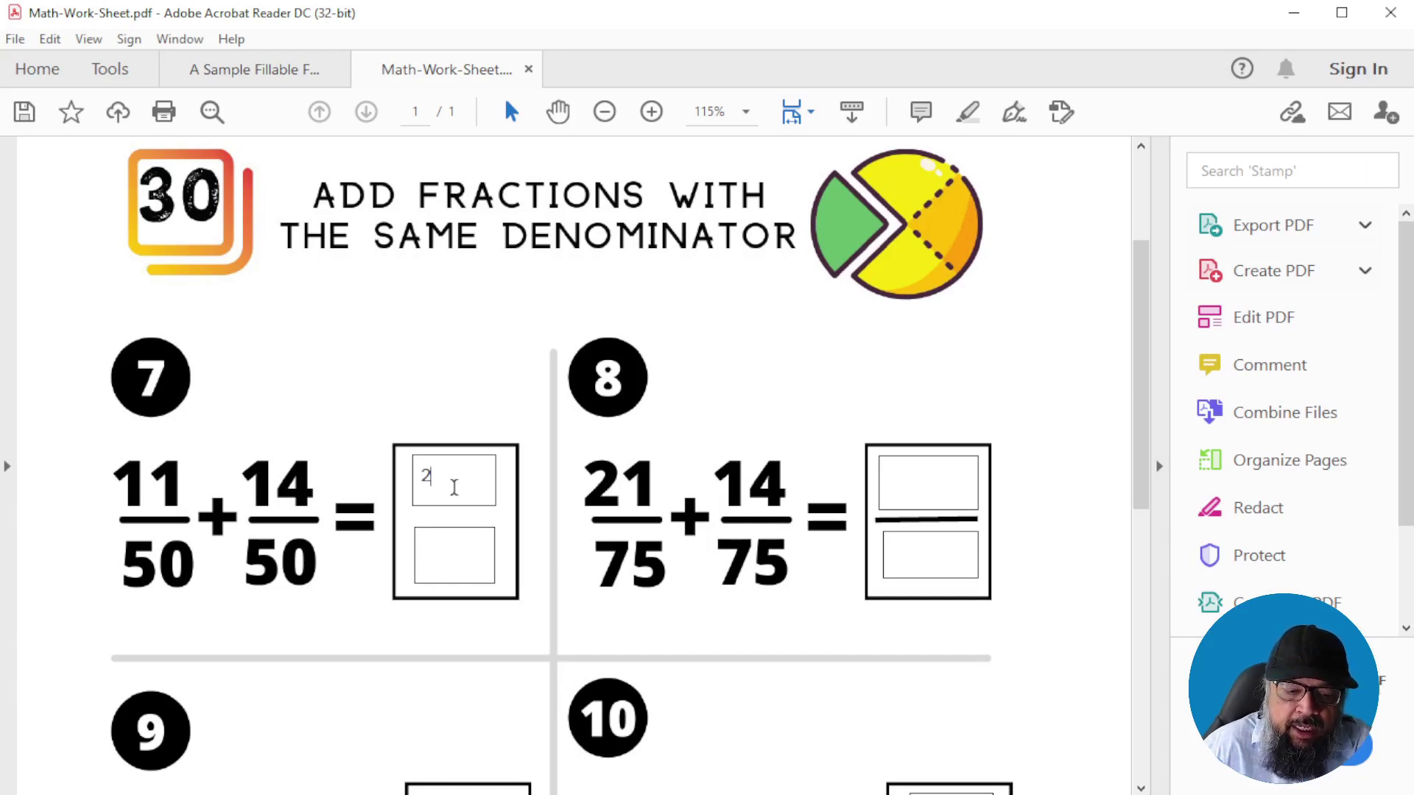
type("5")
left_click(473, 555)
type("50")
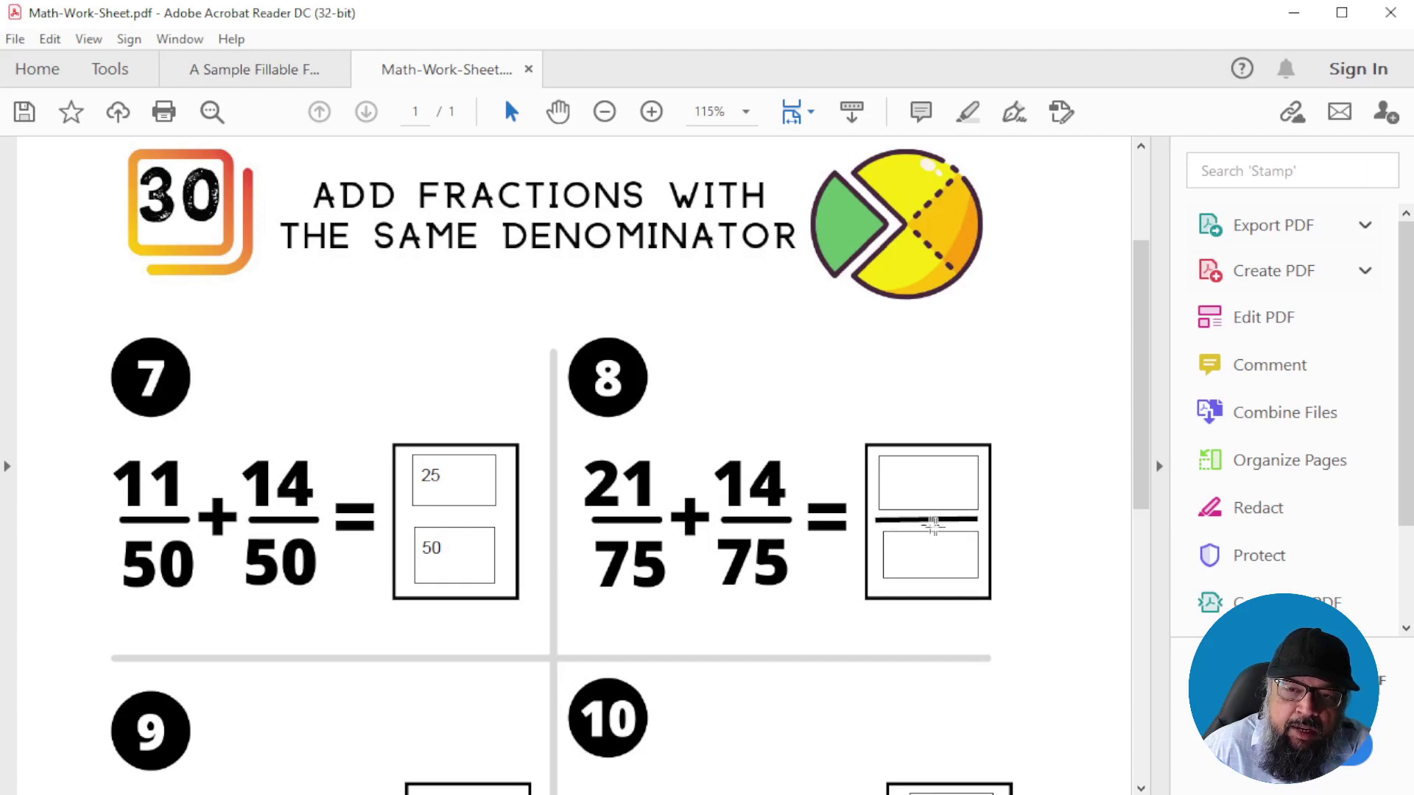
scroll(742, 250, "up", 2)
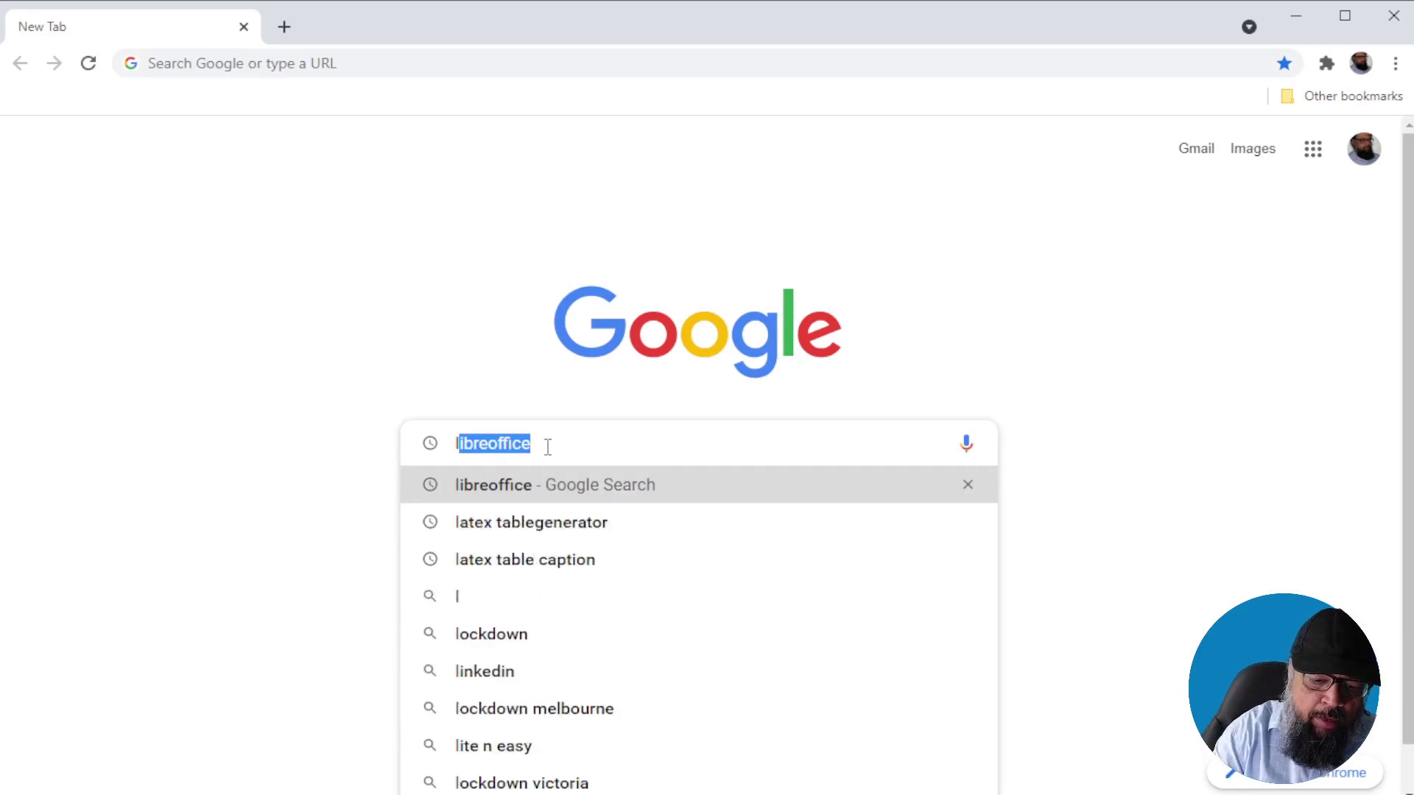
Search Google for 'libre office' and open the LibreOffice 7.1.4 download page
type("ibre o")
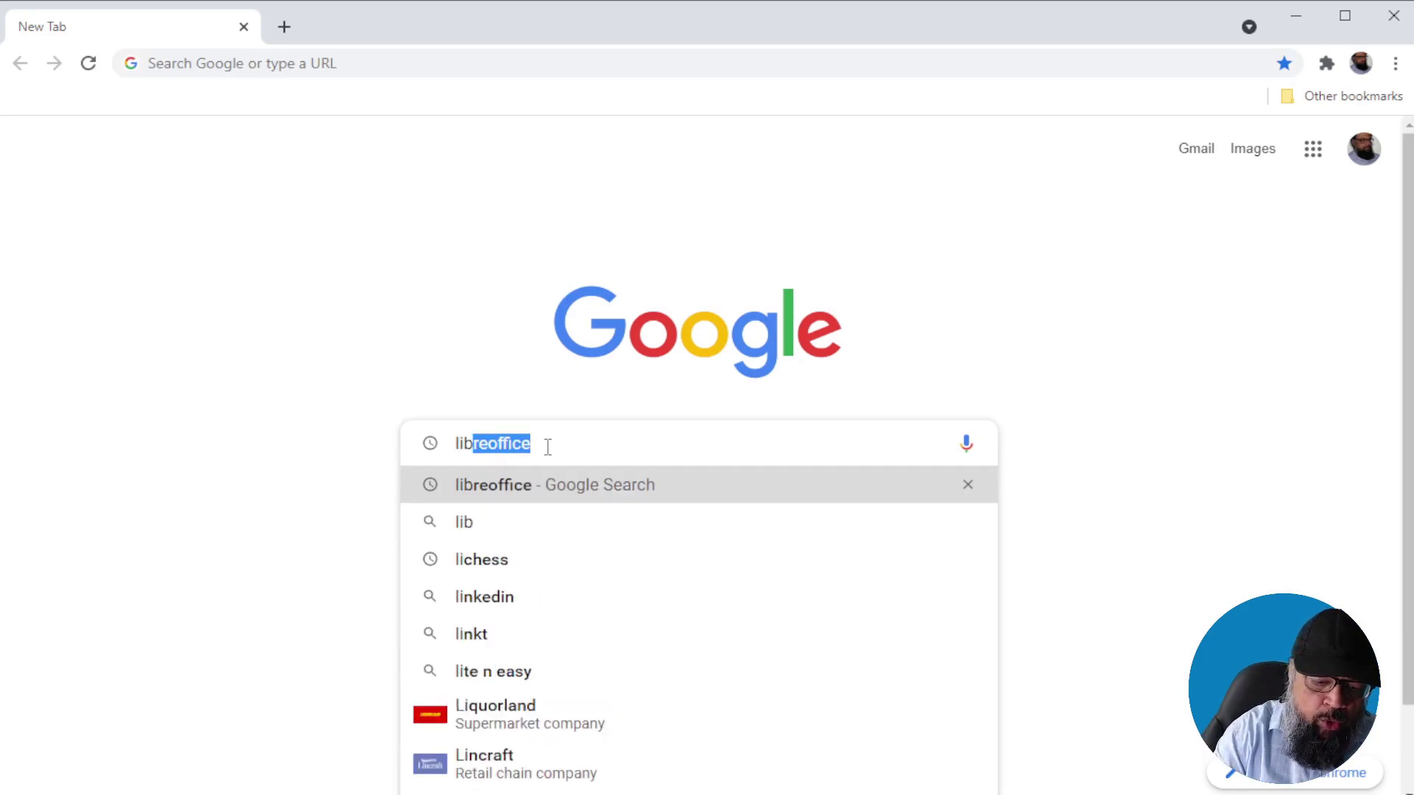
type("ffice")
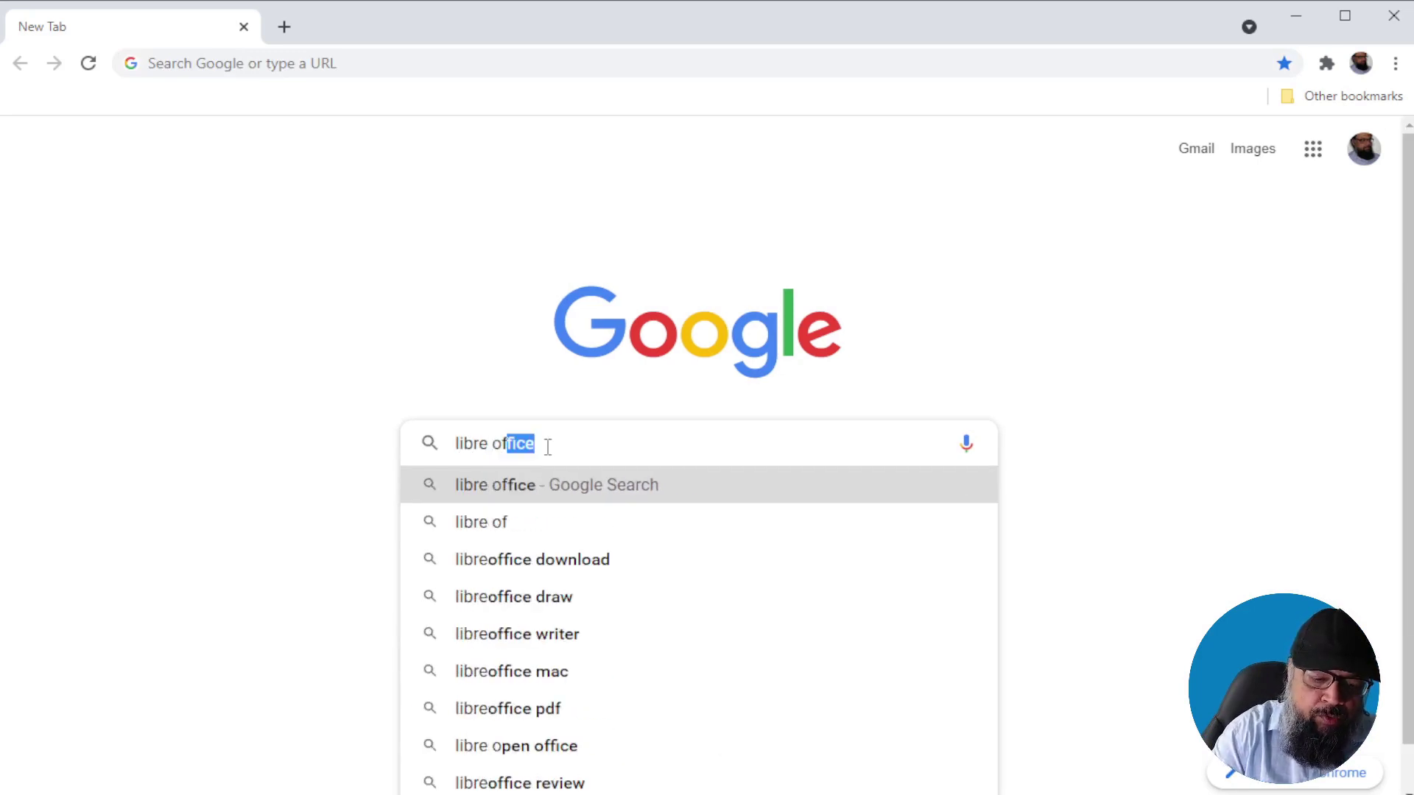
key("Return")
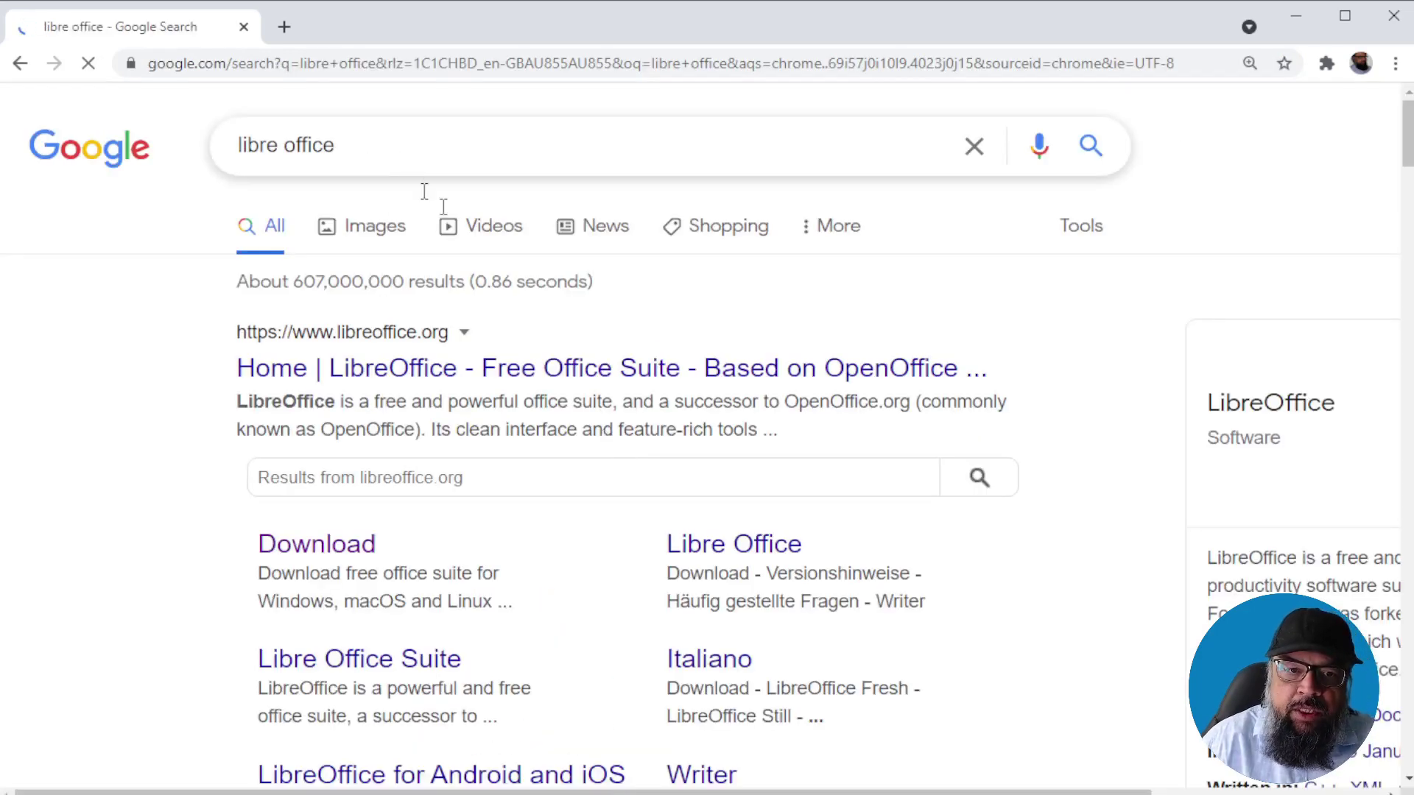
left_click(354, 571)
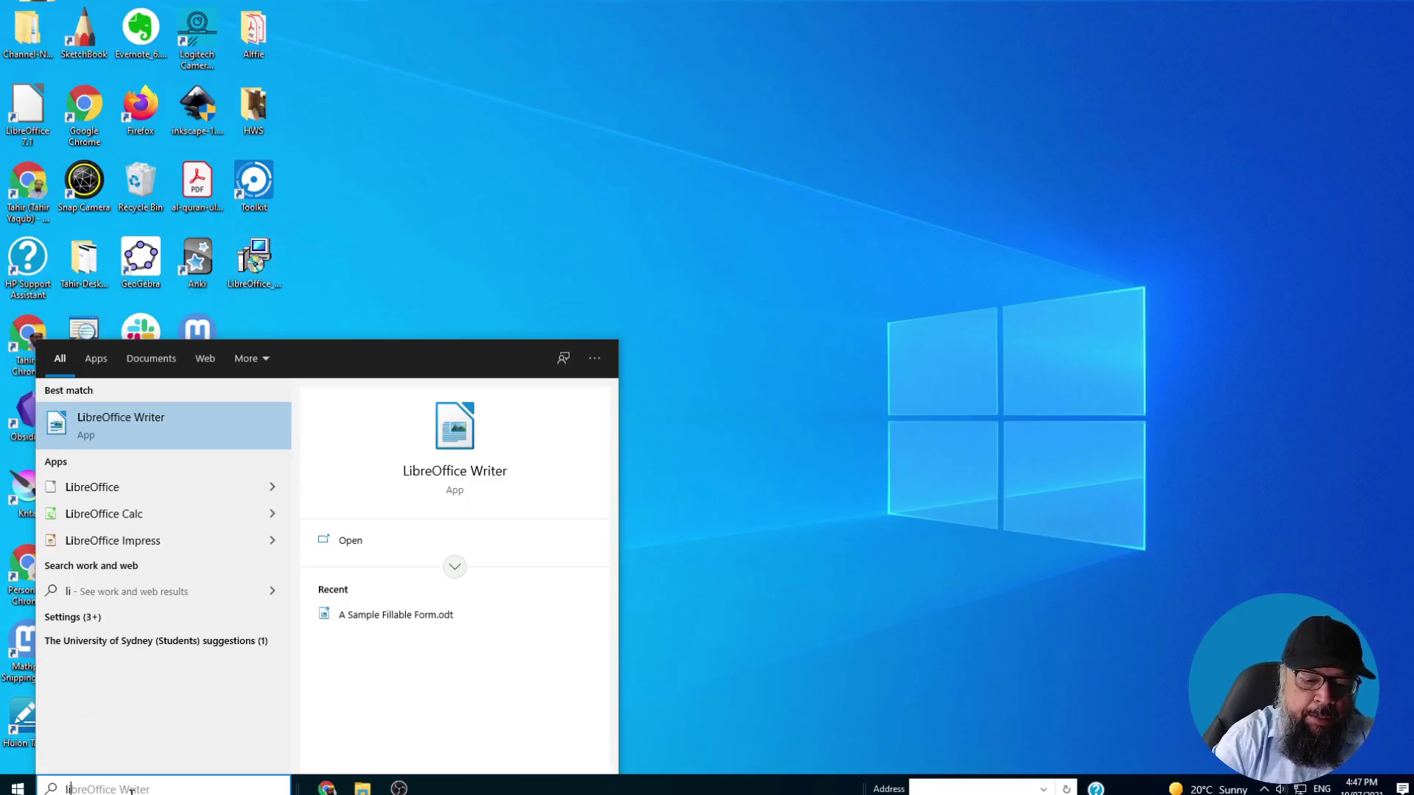
Search Windows for 'libre' and launch LibreOffice Writer with a blank Untitled 1 document
type("e")
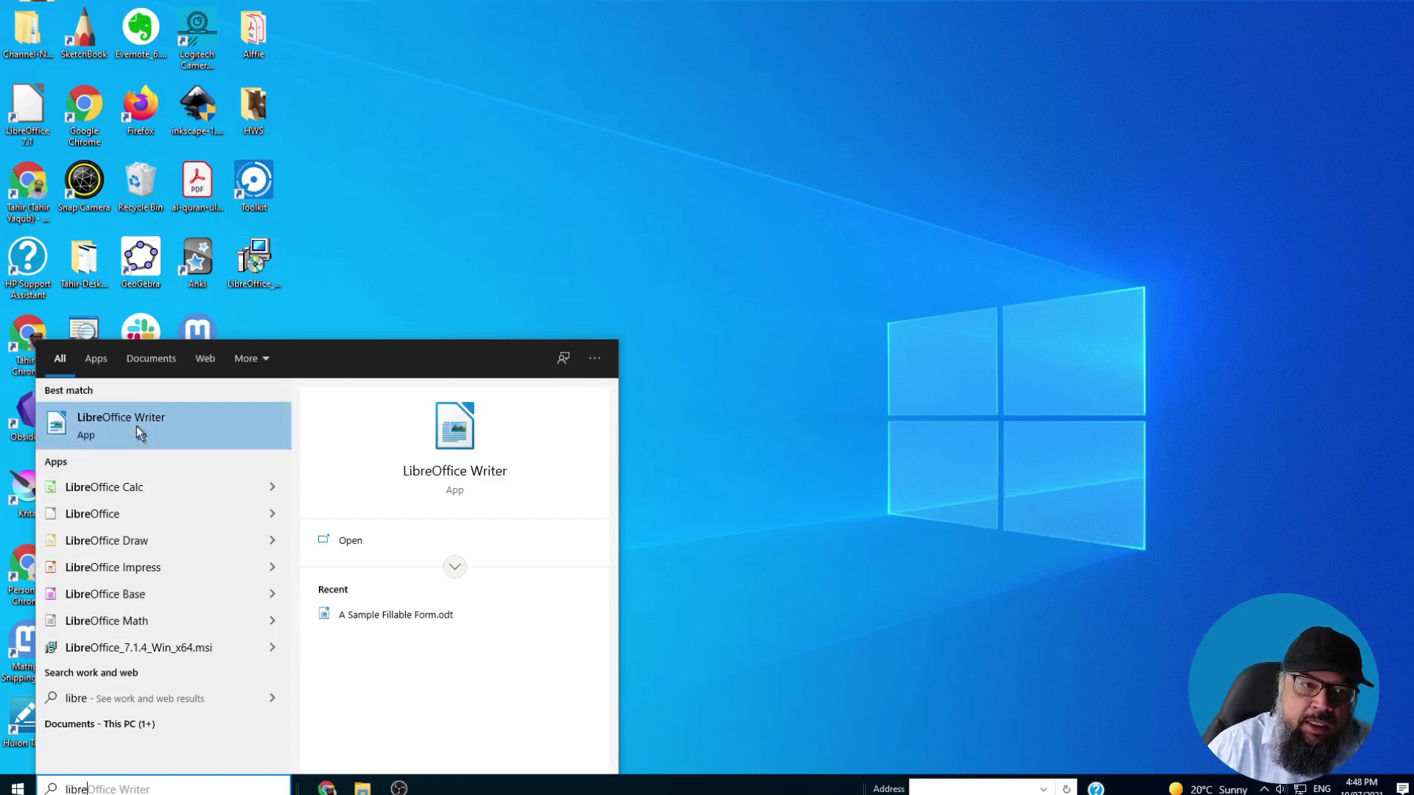
left_click(103, 425)
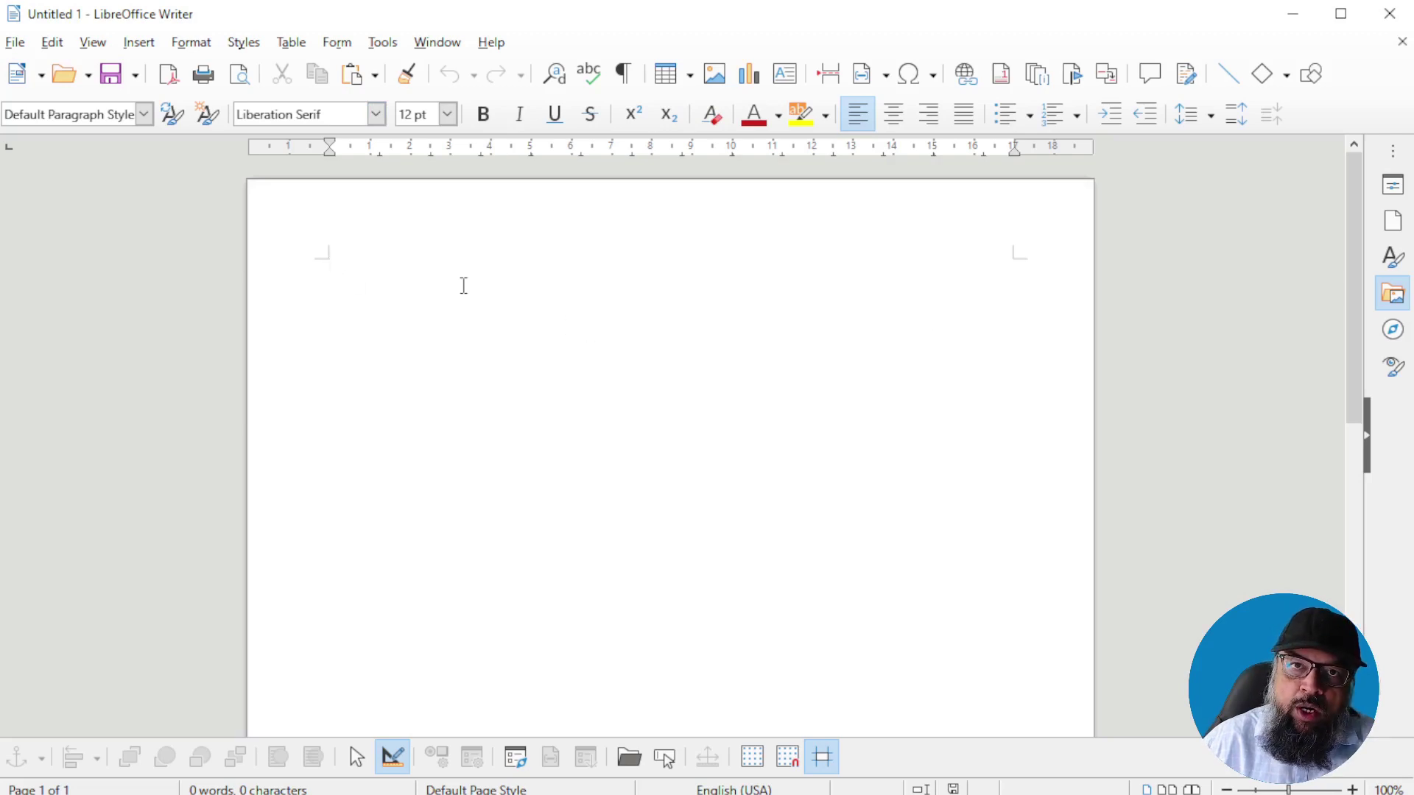
Open A Sample Fillable Form.odt from the File menu
left_click(15, 43)
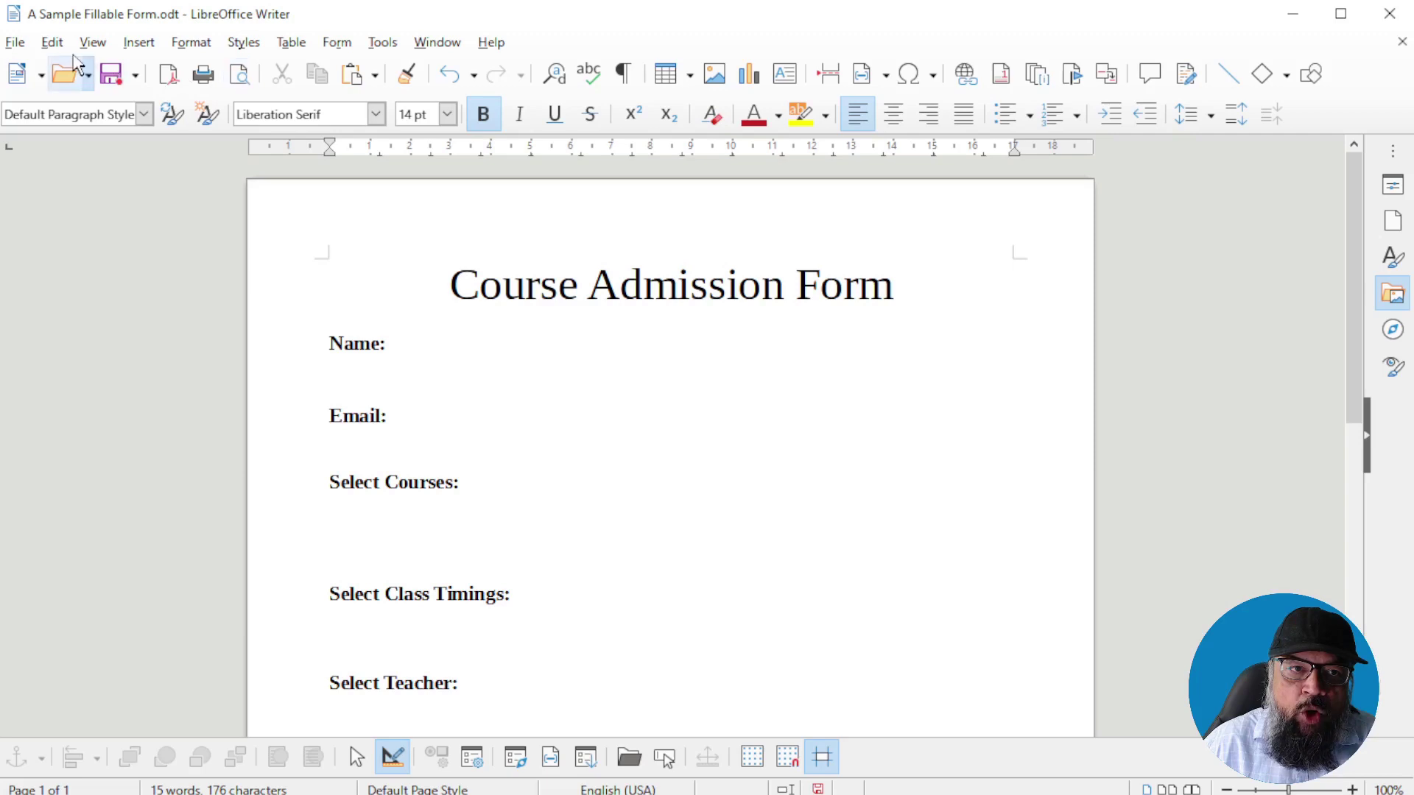
Show the floating Form Controls toolbar via View > Toolbars
left_click(93, 42)
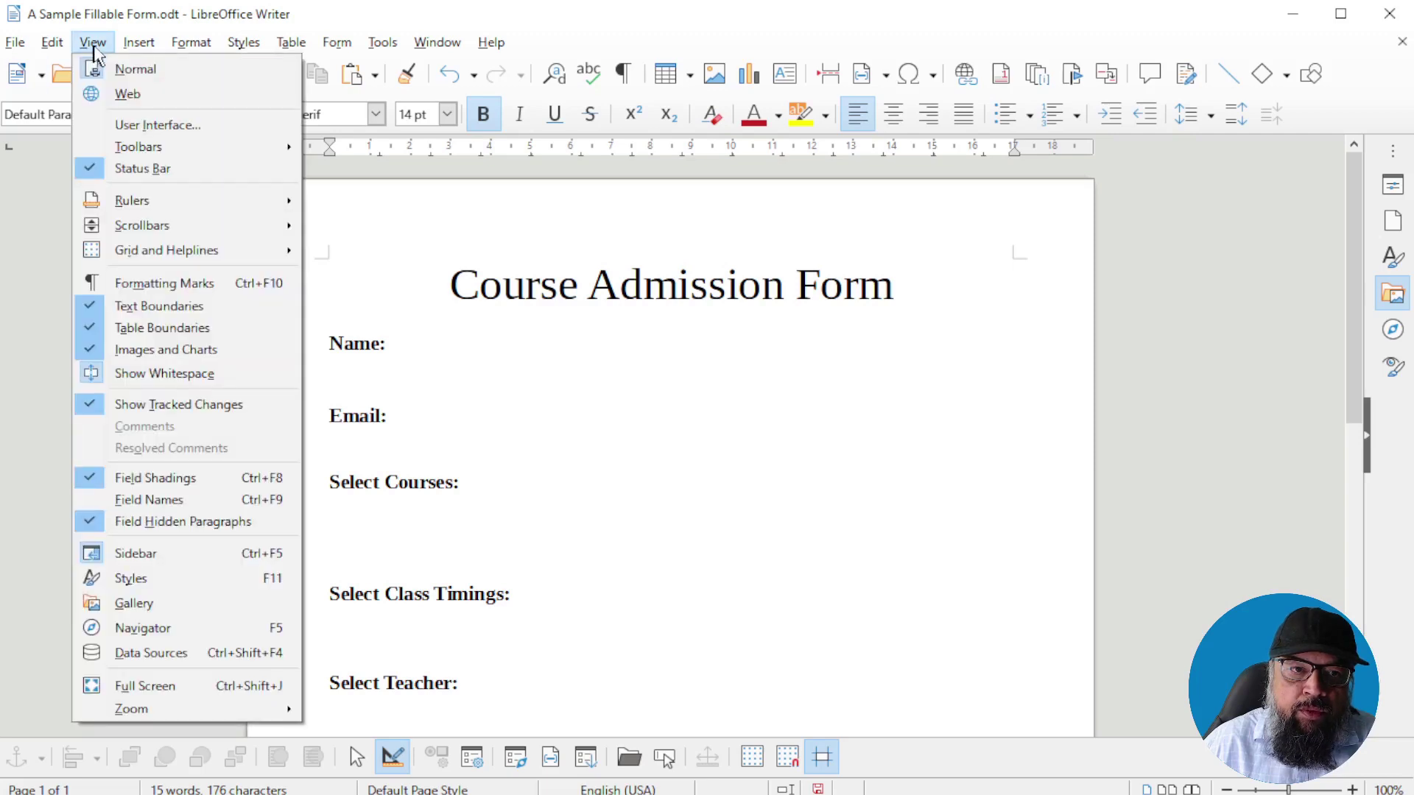
mouse_move(166, 153)
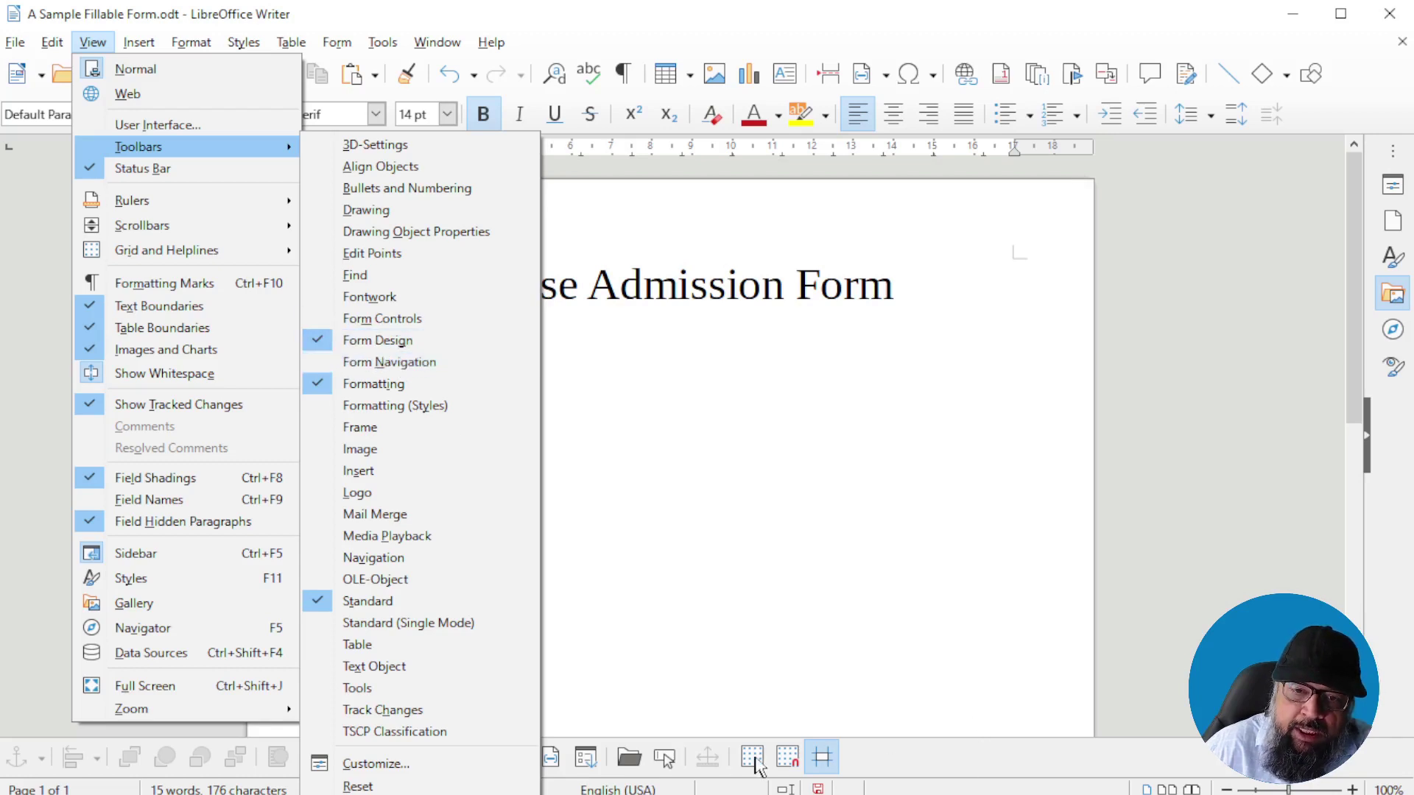
left_click(407, 324)
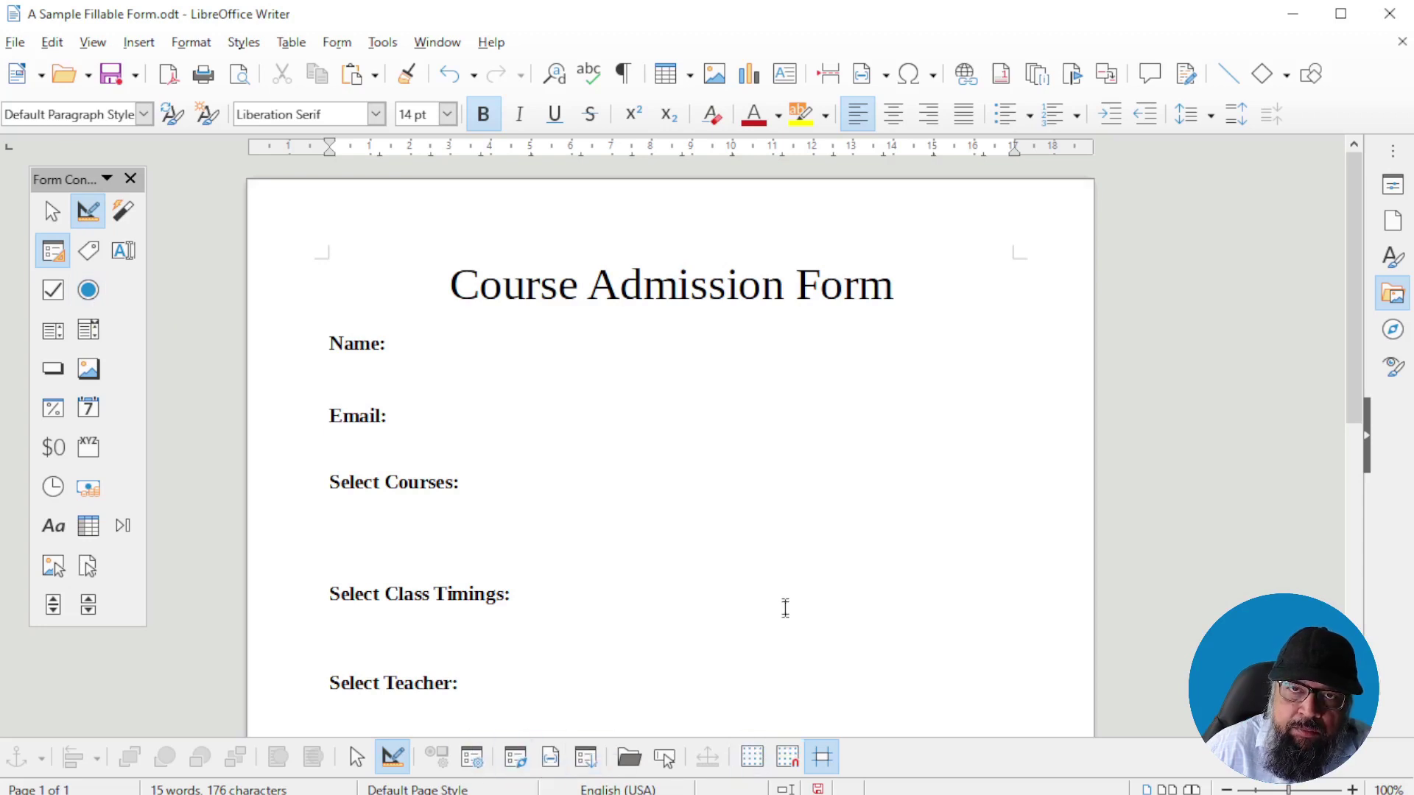
Draw a text box beside Name: and test it outside Design Mode with a sample name
left_click(124, 252)
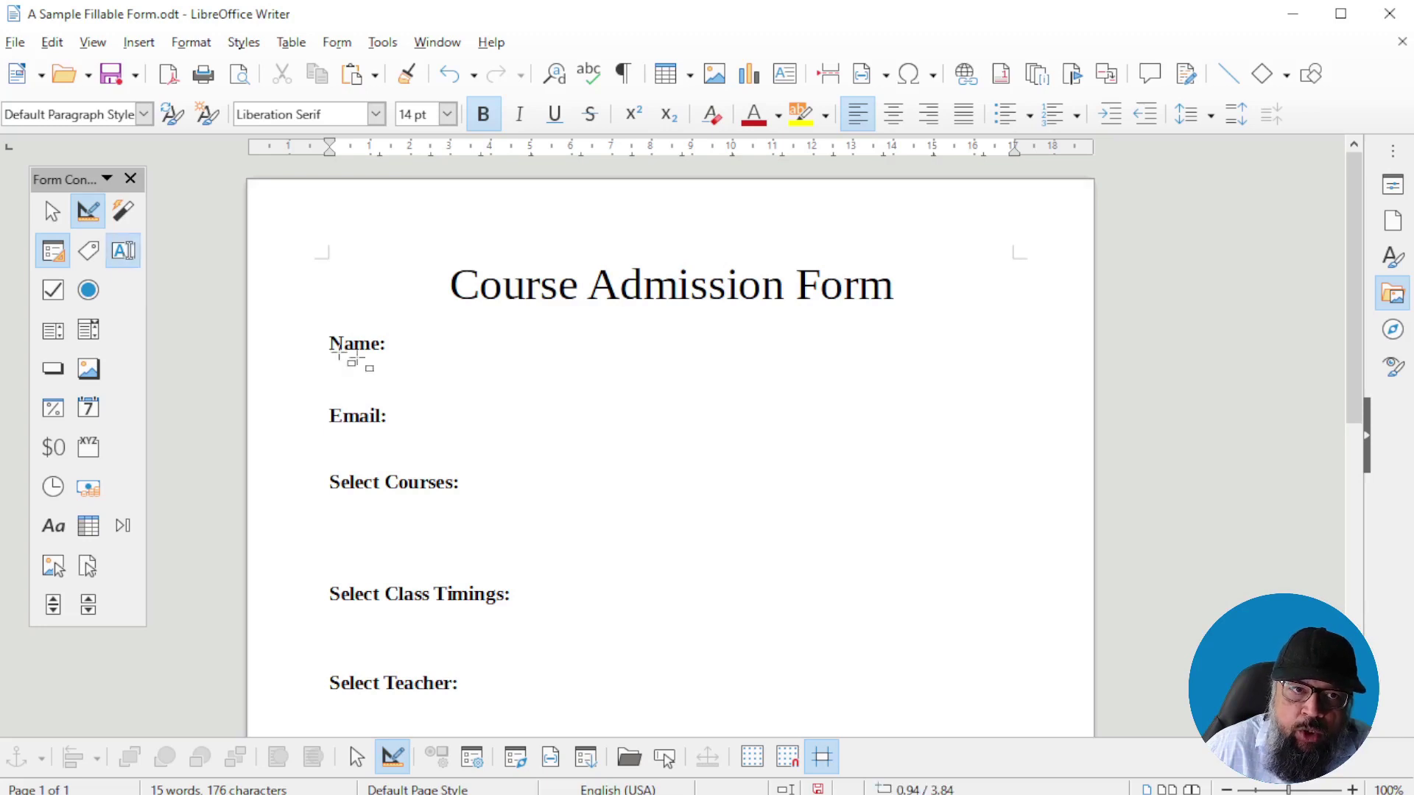
left_click_drag(410, 321, 832, 360)
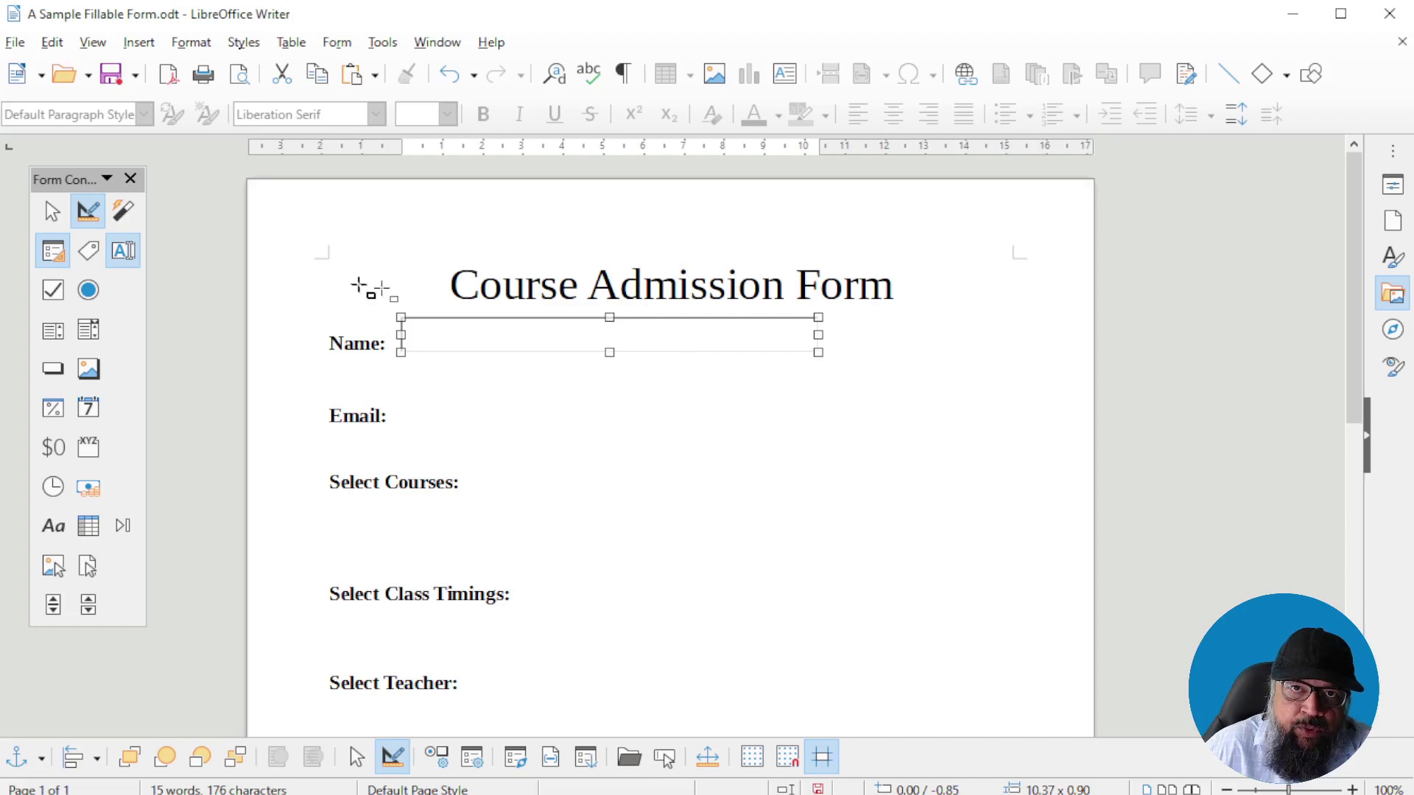
left_click(89, 213)
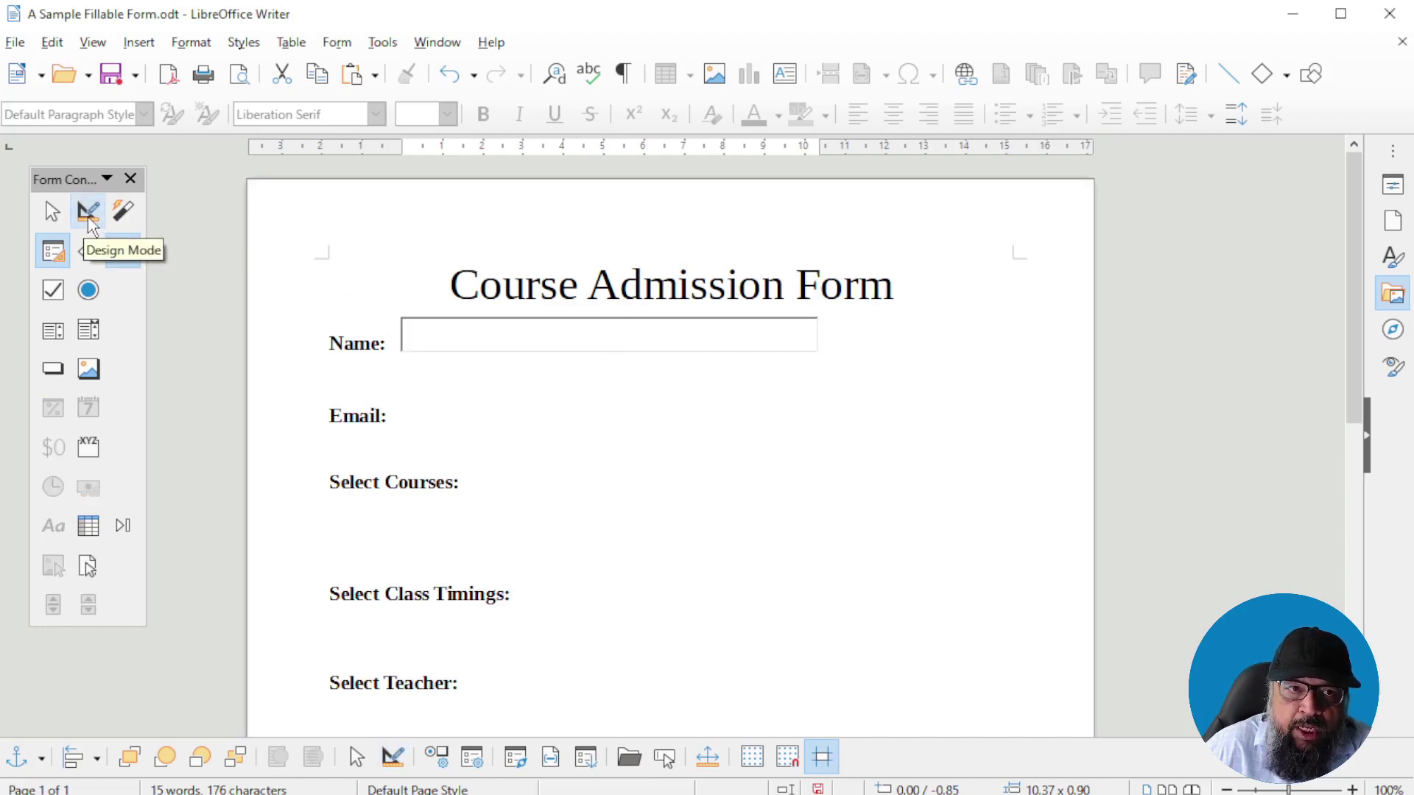
left_click(510, 336)
type("Tahir")
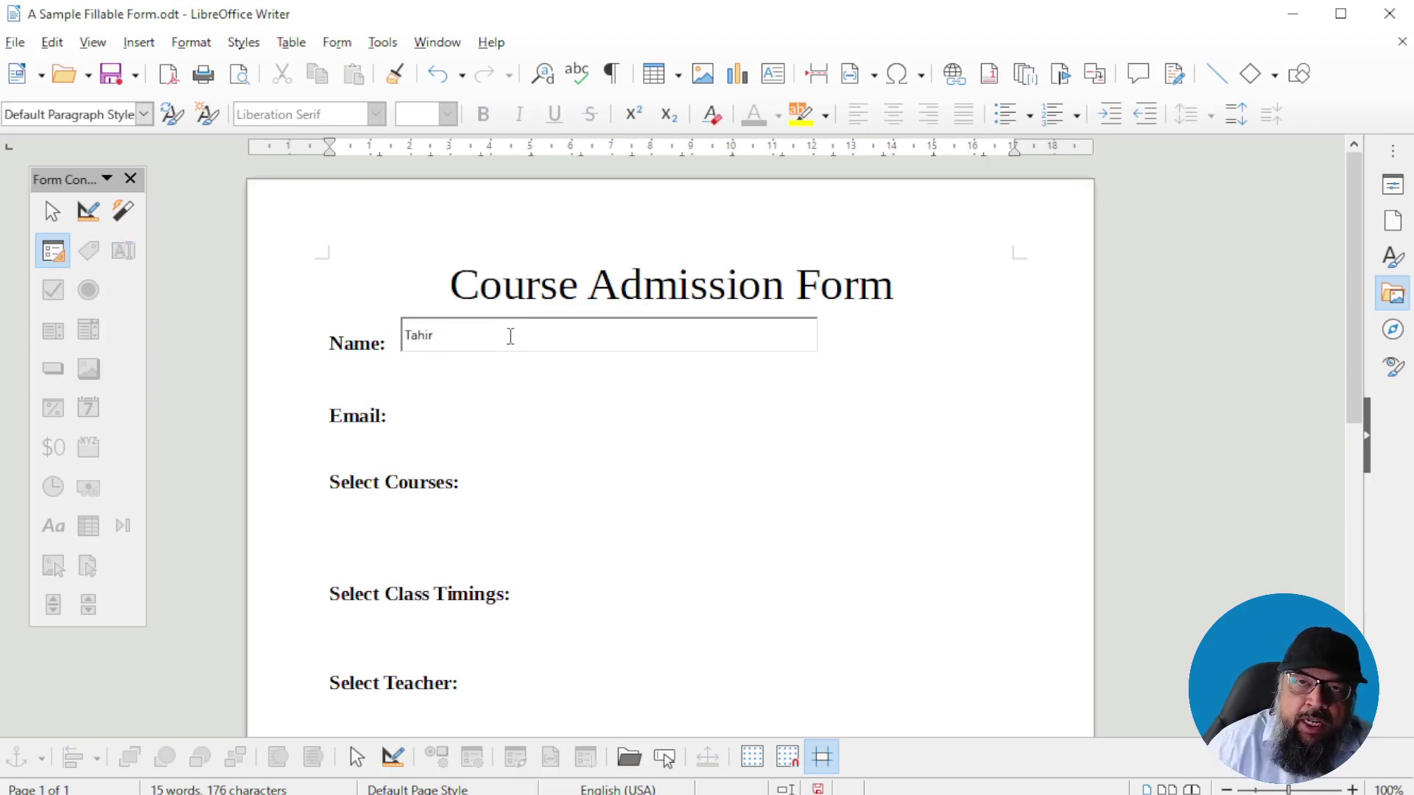
left_click(88, 212)
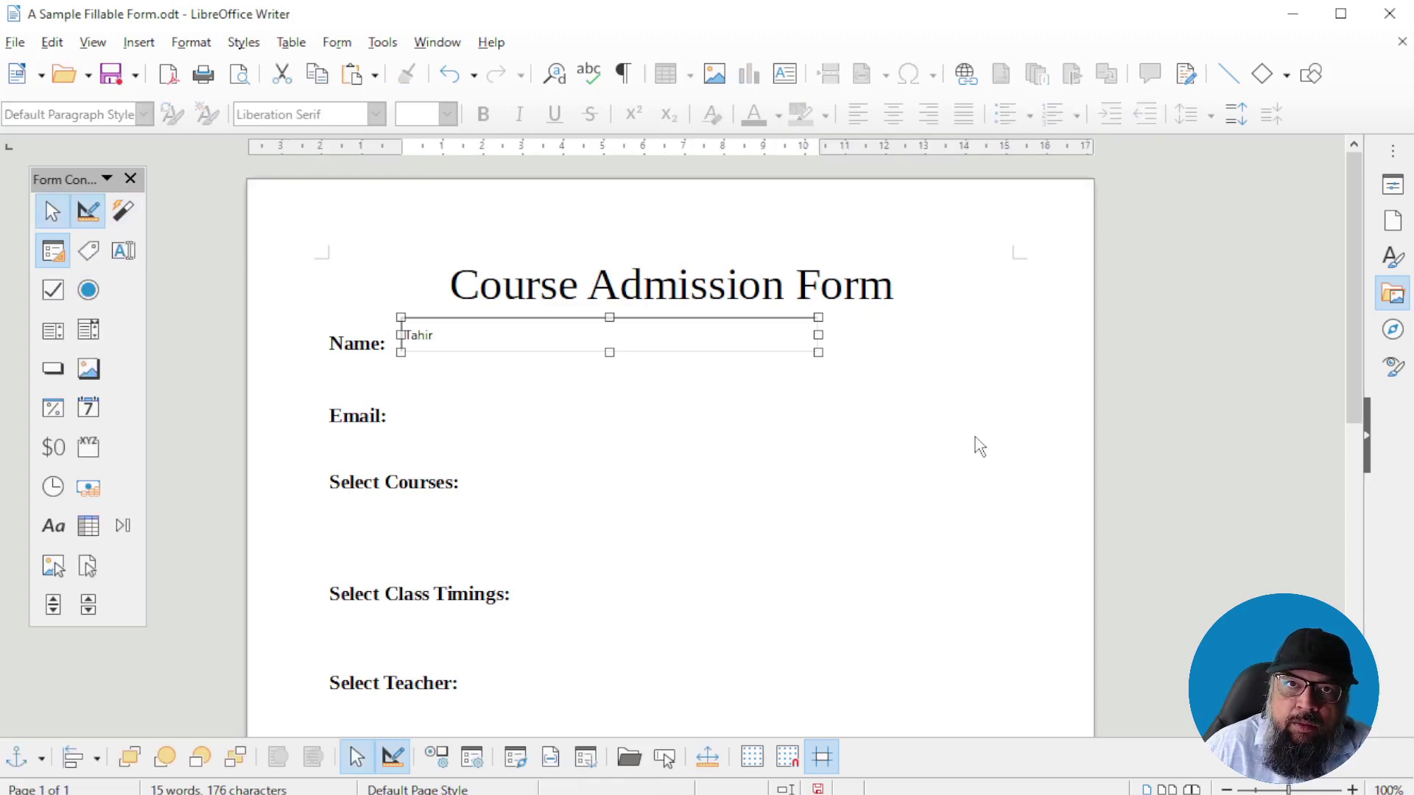
Draw a text field beside Email:, undo it, and select the Name field instead
left_click(122, 250)
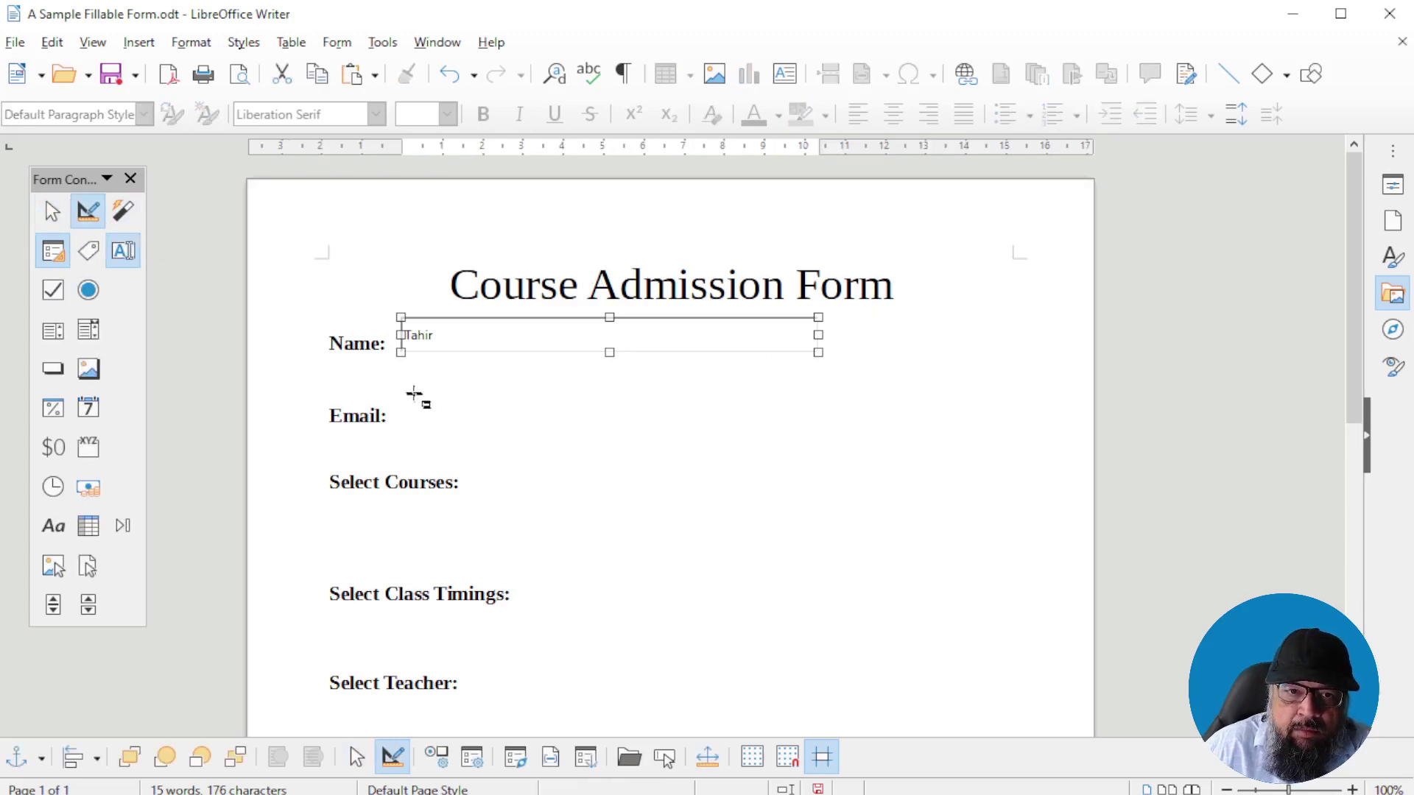
left_click_drag(397, 393, 819, 436)
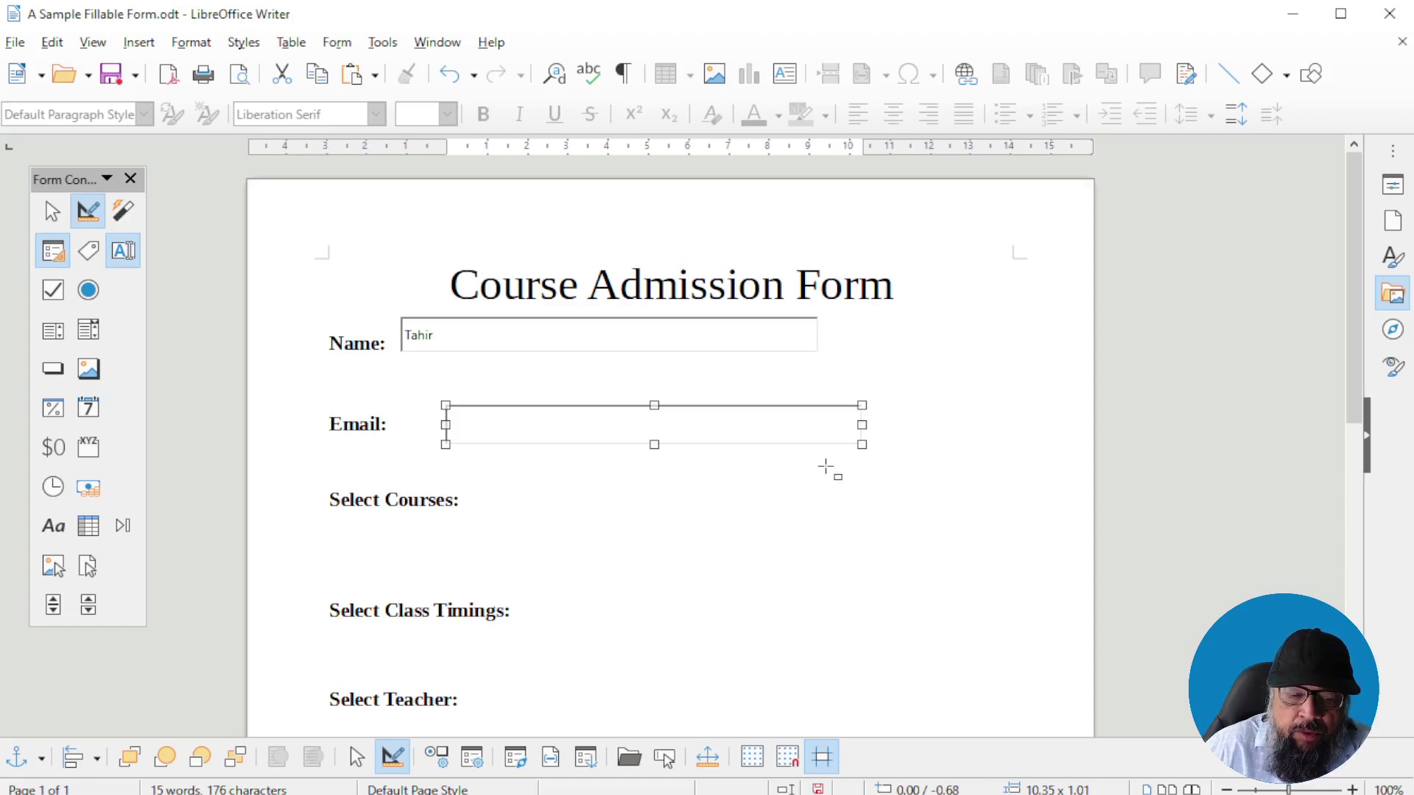
key("ctrl+z")
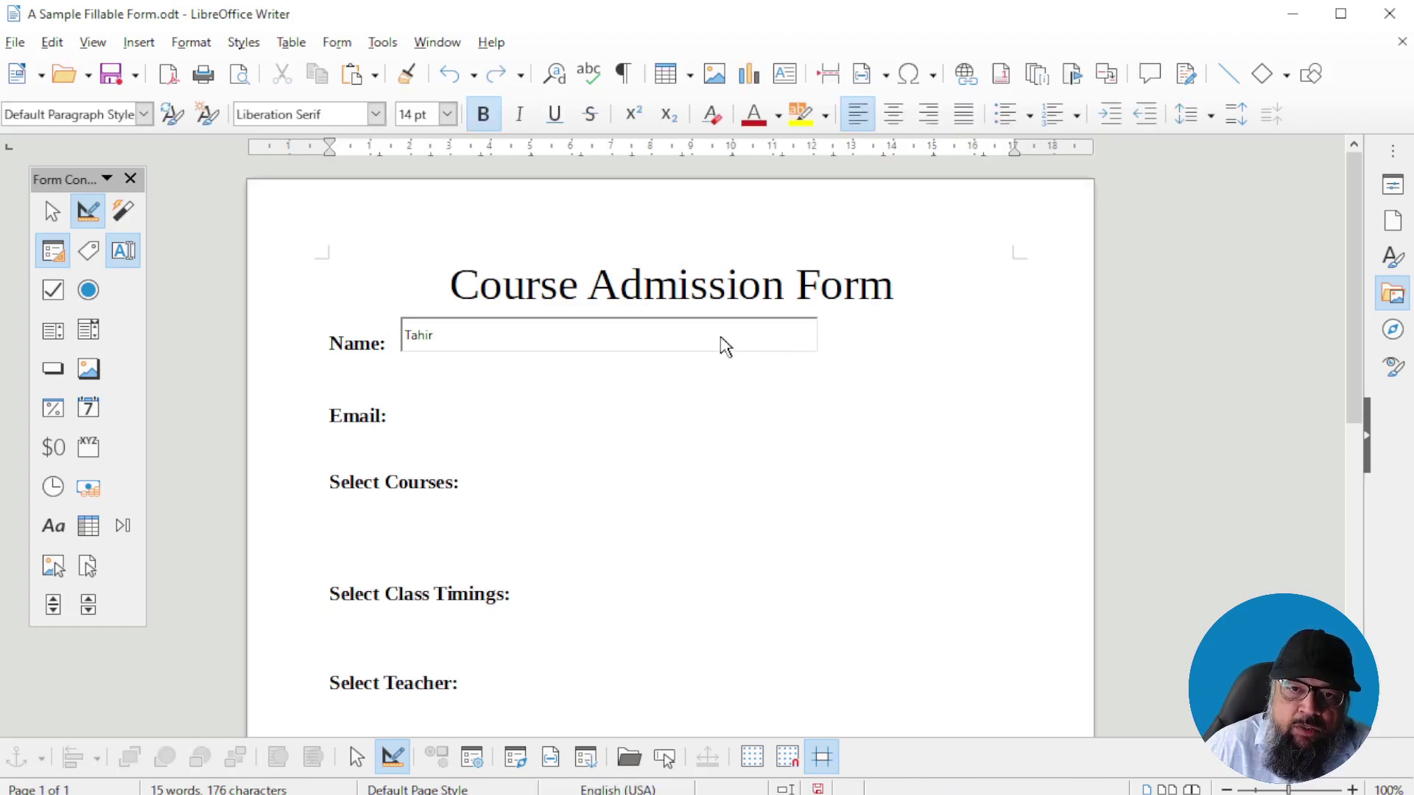
left_click(711, 330)
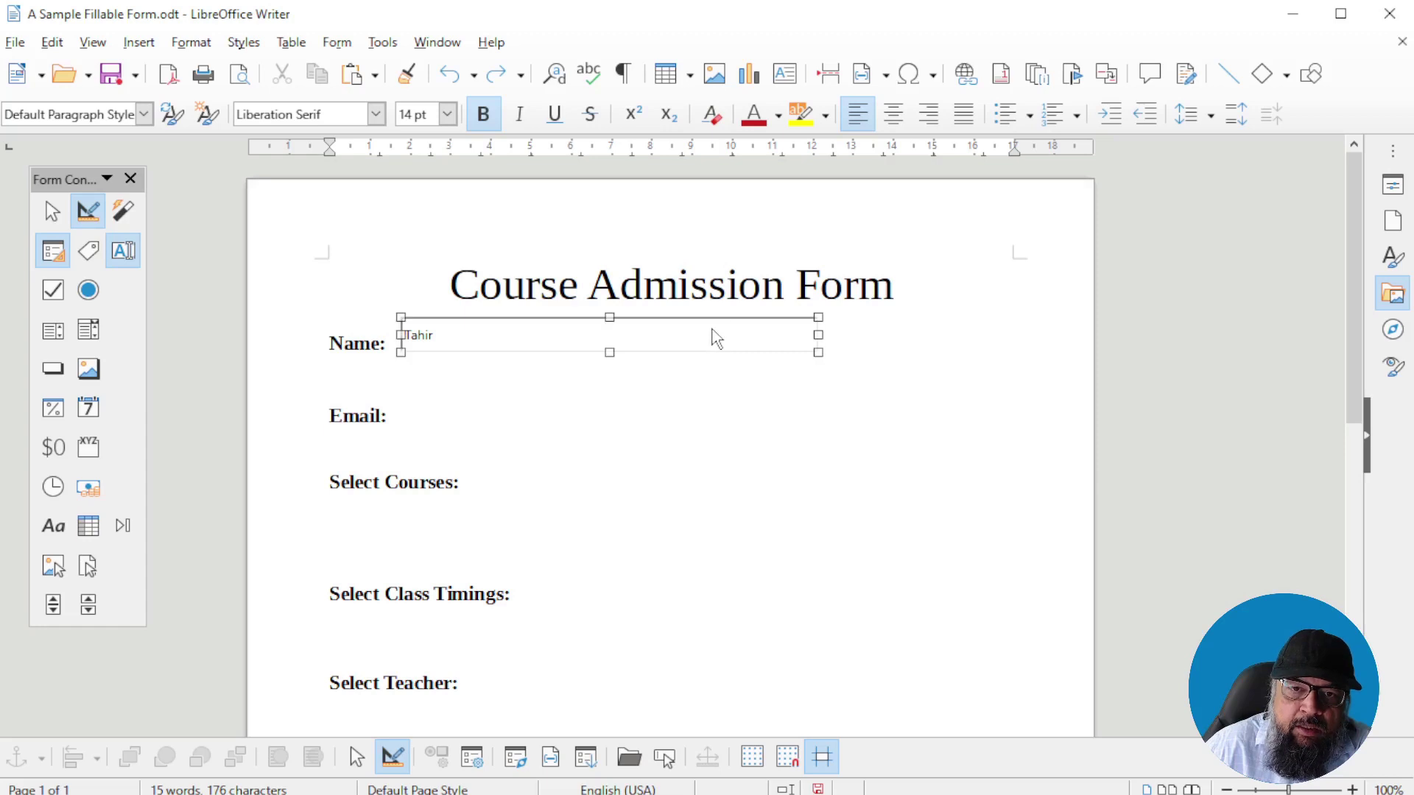
right_click(712, 331)
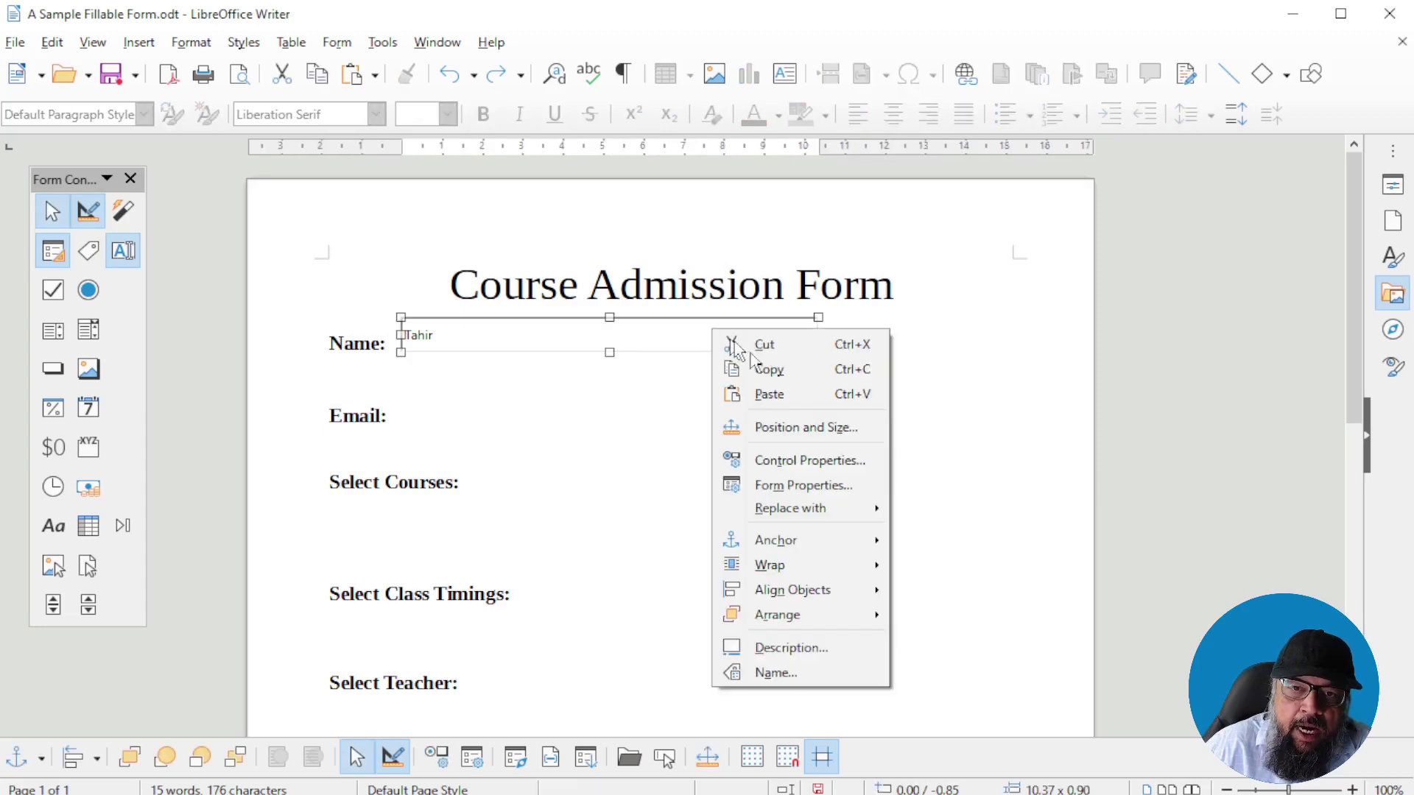
Copy the Name text field and paste the copy beside Email:
left_click(769, 370)
left_click(414, 413)
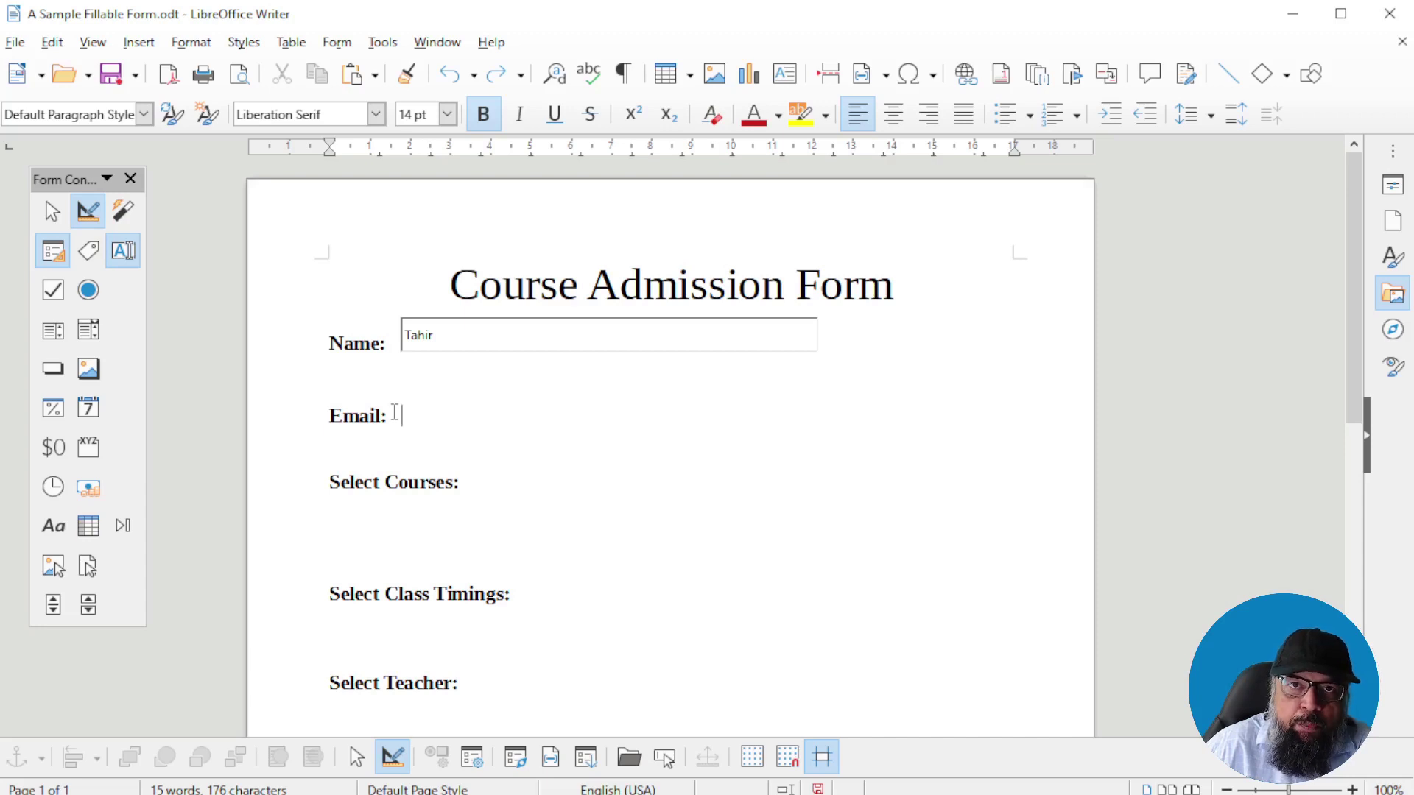
right_click(392, 411)
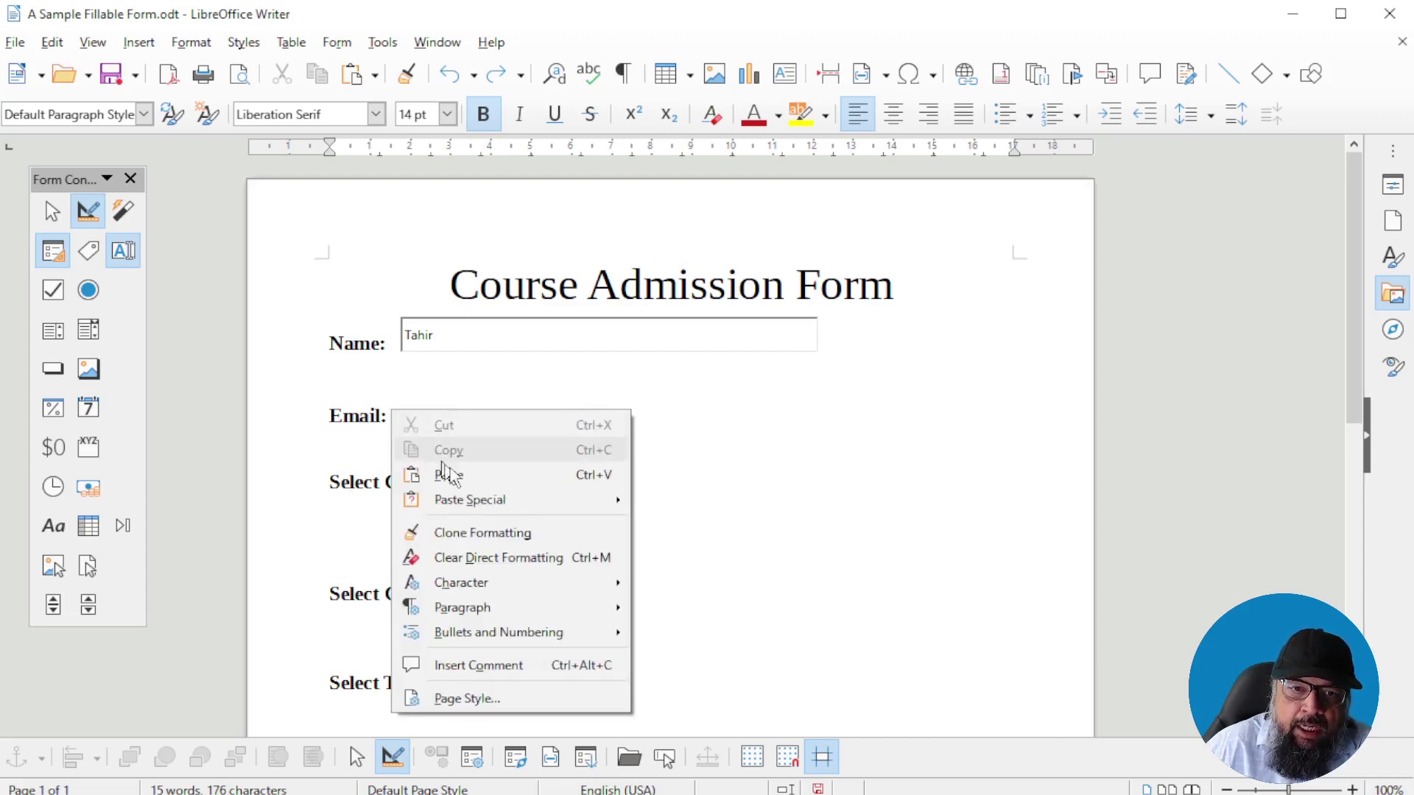
left_click(447, 475)
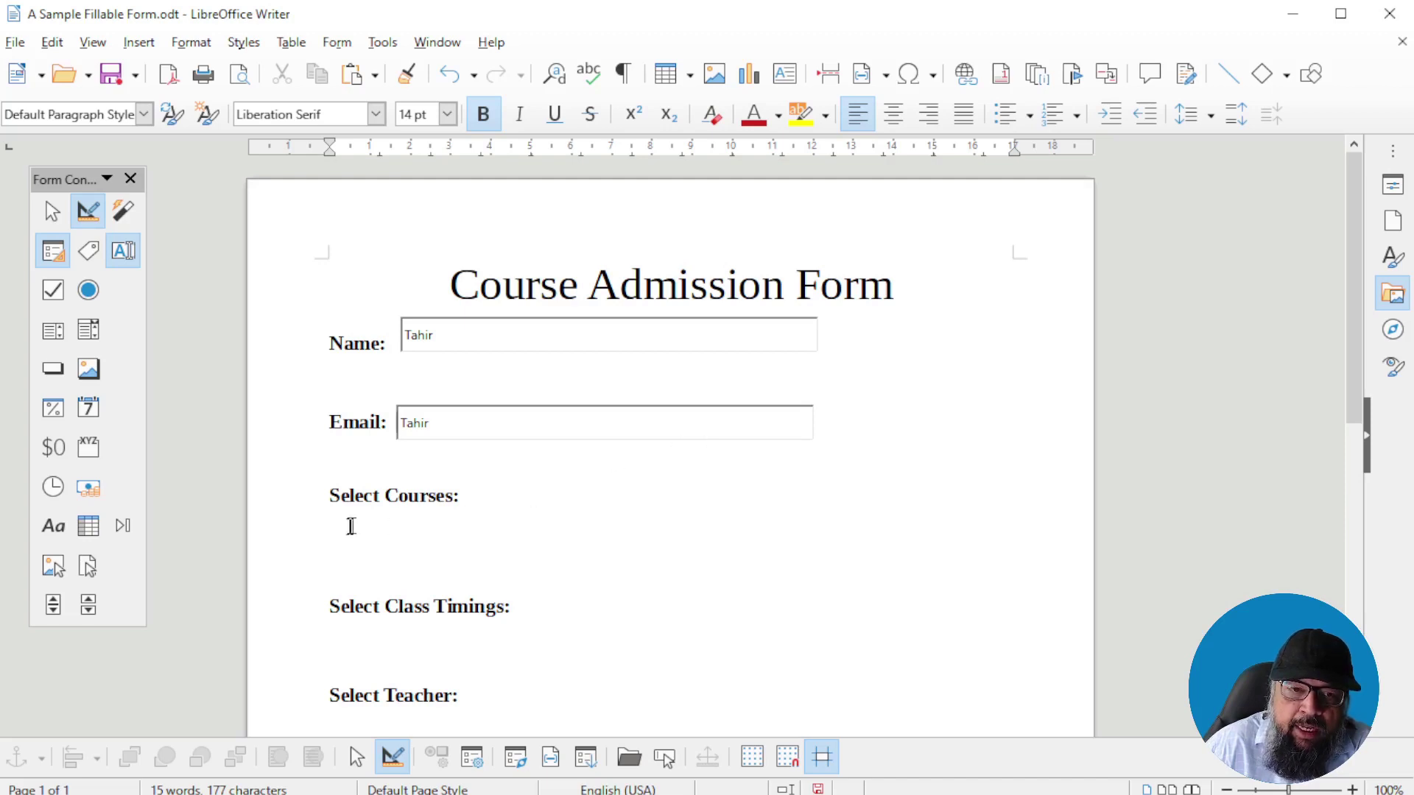
scroll(487, 531, "down", 1)
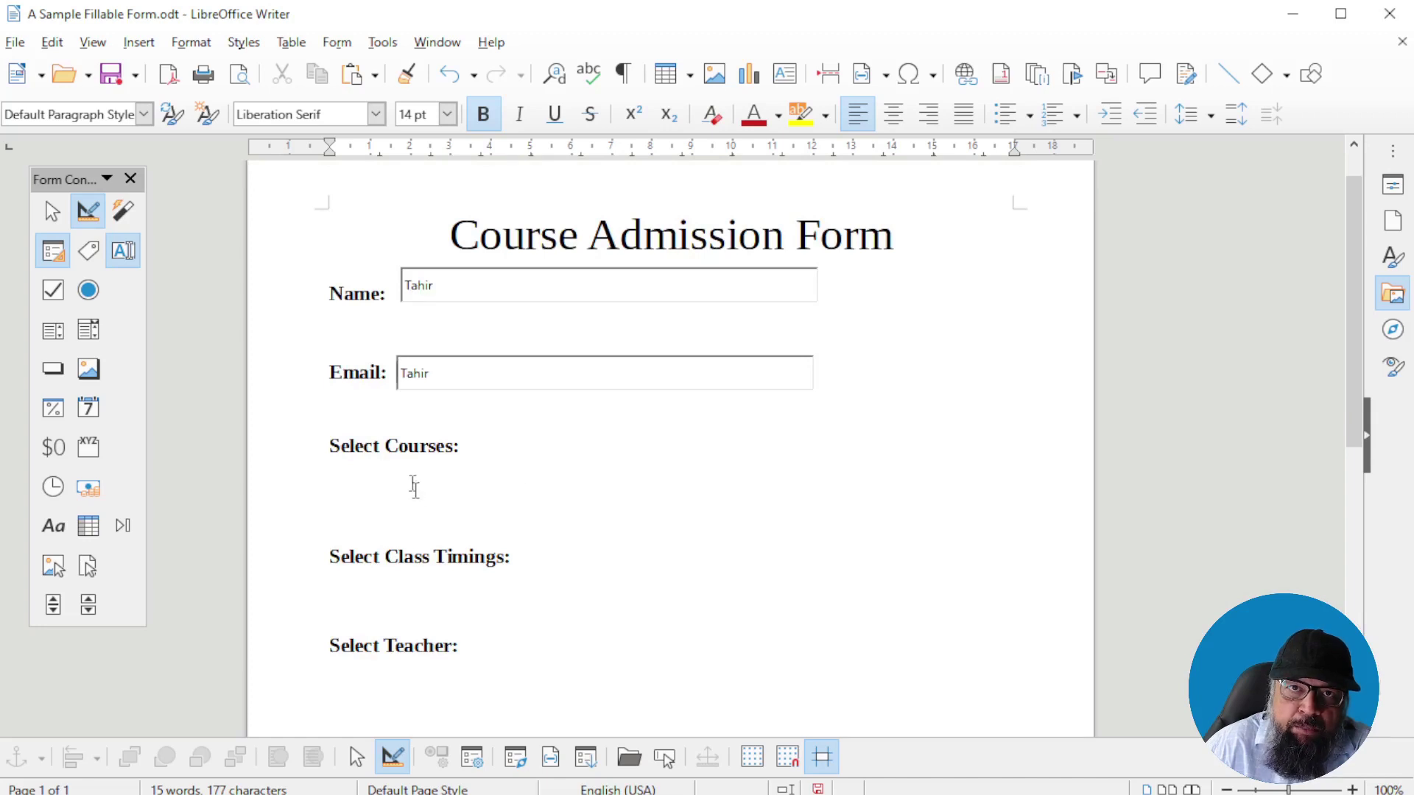
Draw a check box under Select Courses: and paste two copies beside it
left_click(53, 292)
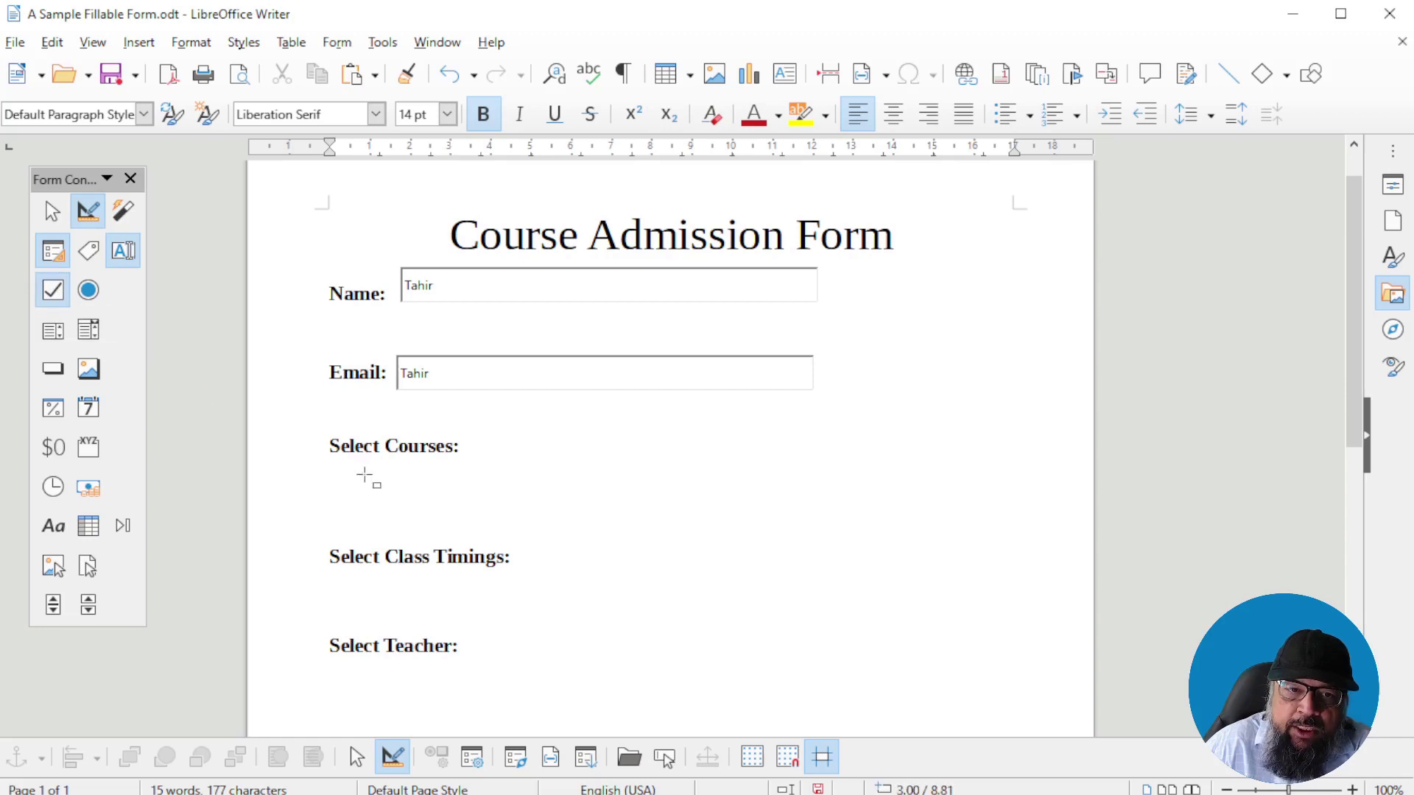
left_click_drag(359, 471, 527, 527)
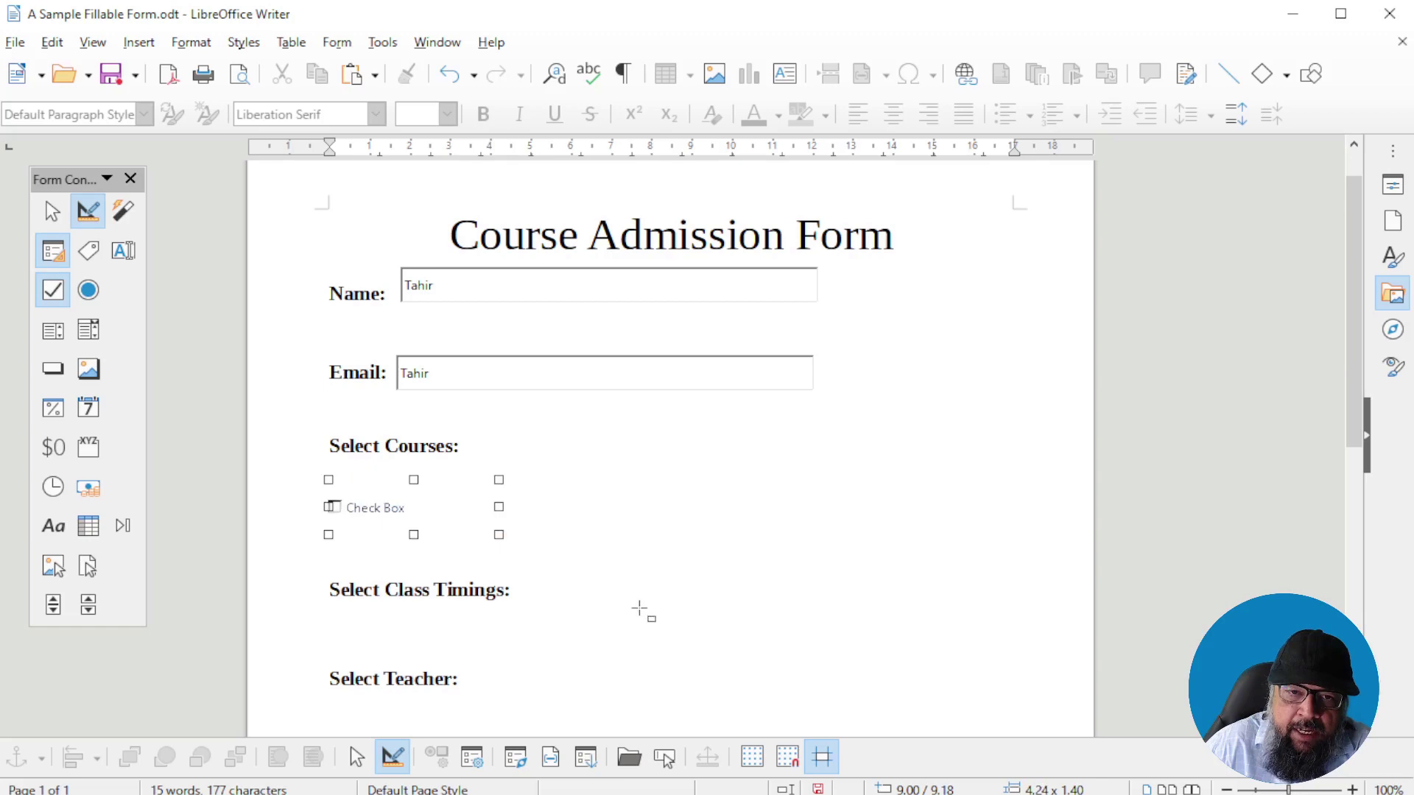
right_click(475, 508)
key("Escape")
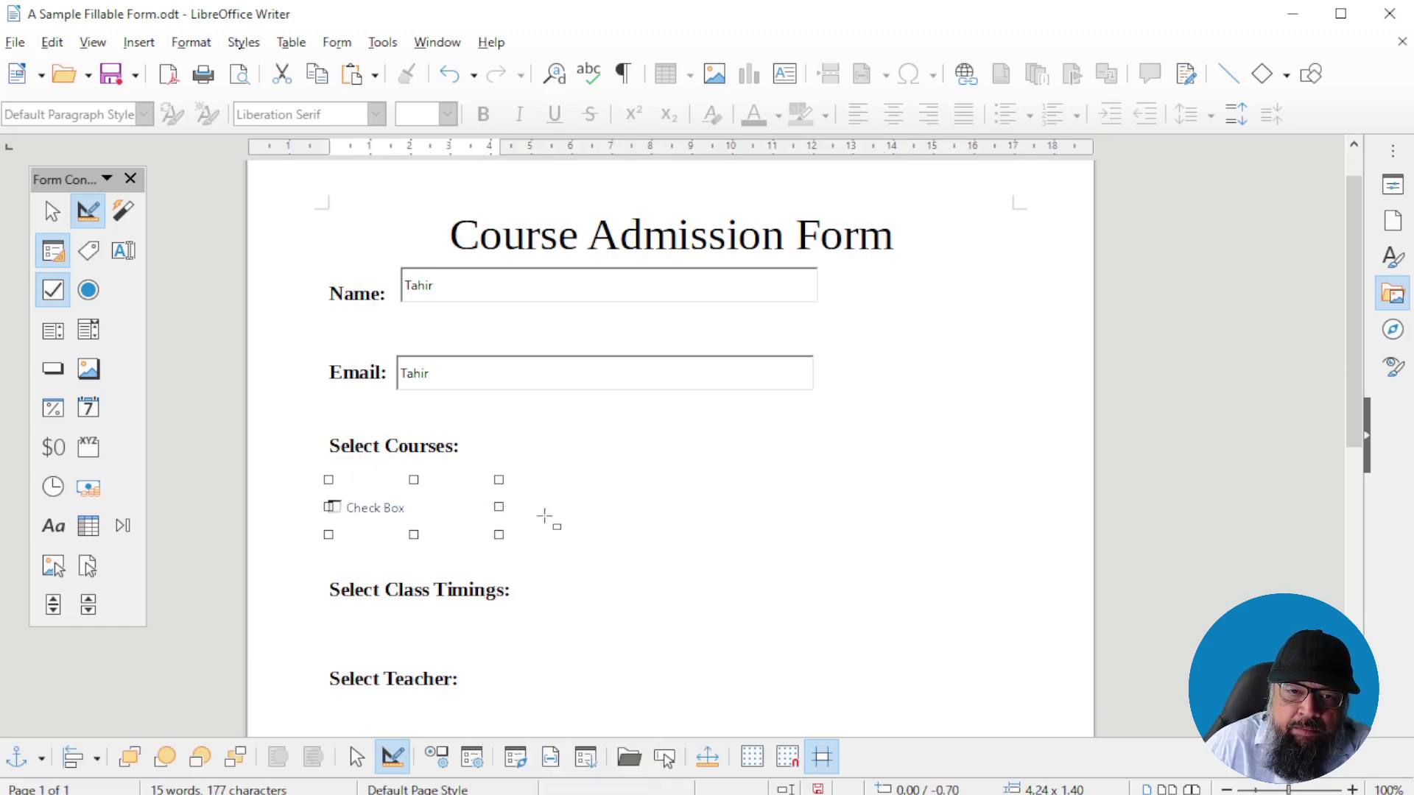
right_click(587, 513)
left_click(656, 582)
key("ctrl+v")
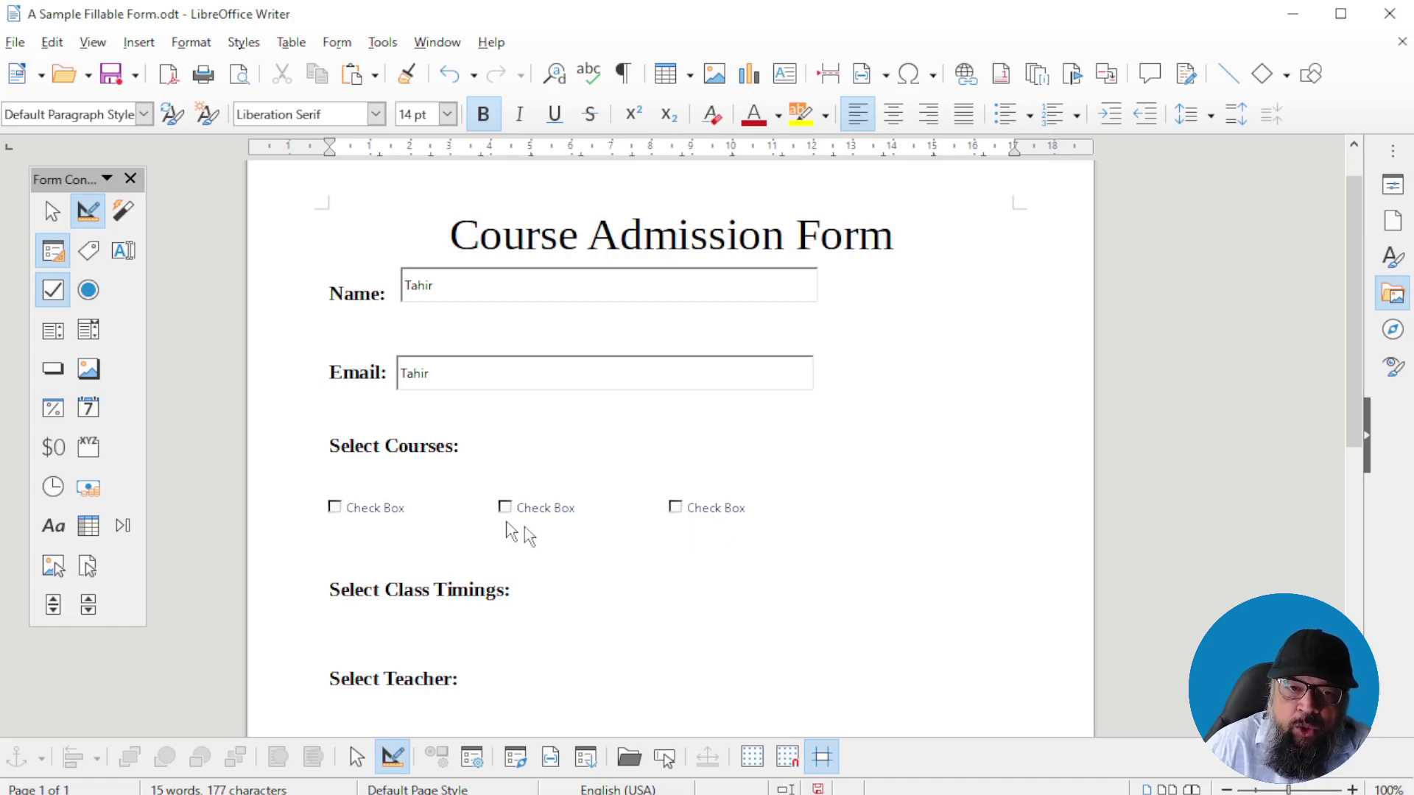
left_click(389, 507)
Change the first check box's label from Check Box to Algebra in its Properties dialog
double_click(389, 508)
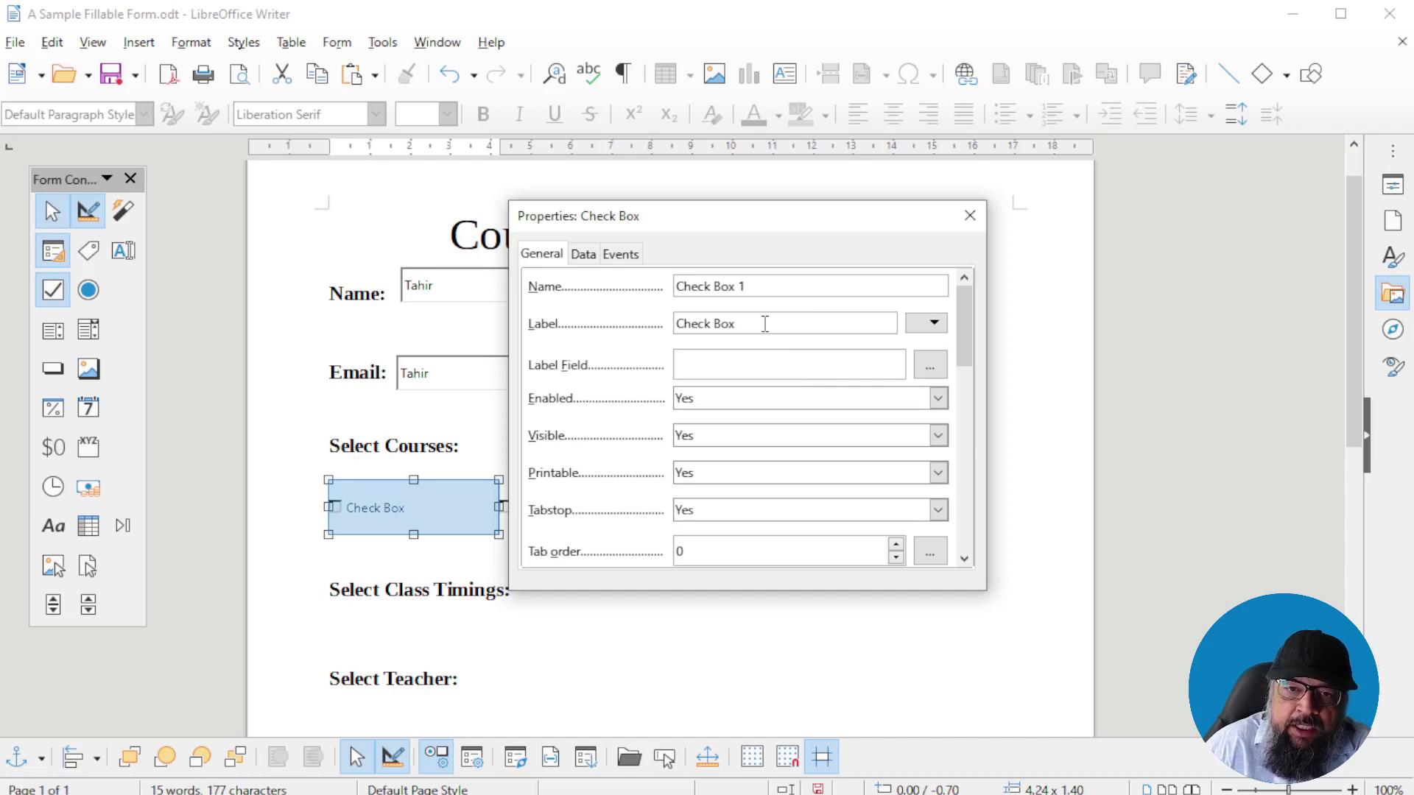
left_click_drag(765, 324, 637, 318)
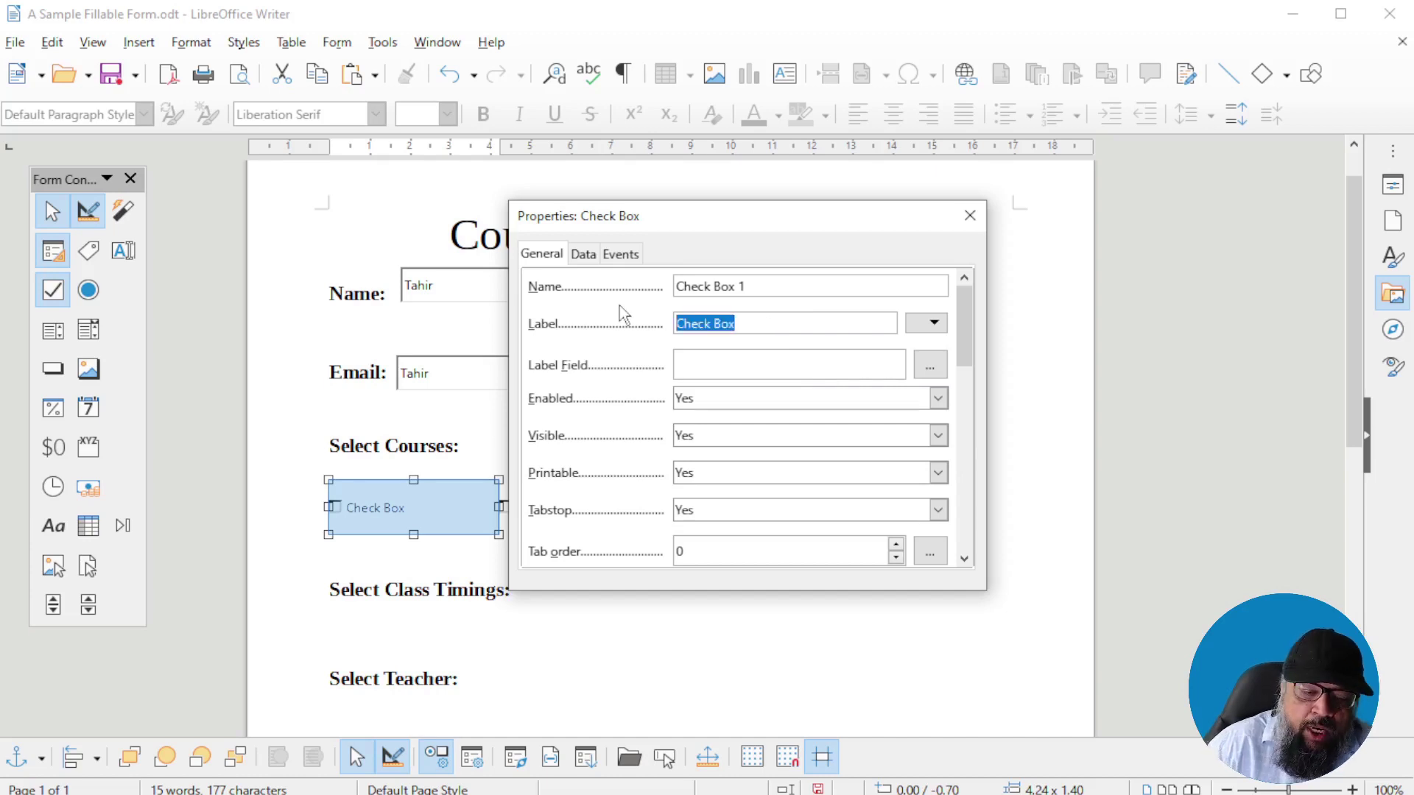
type("Algebra")
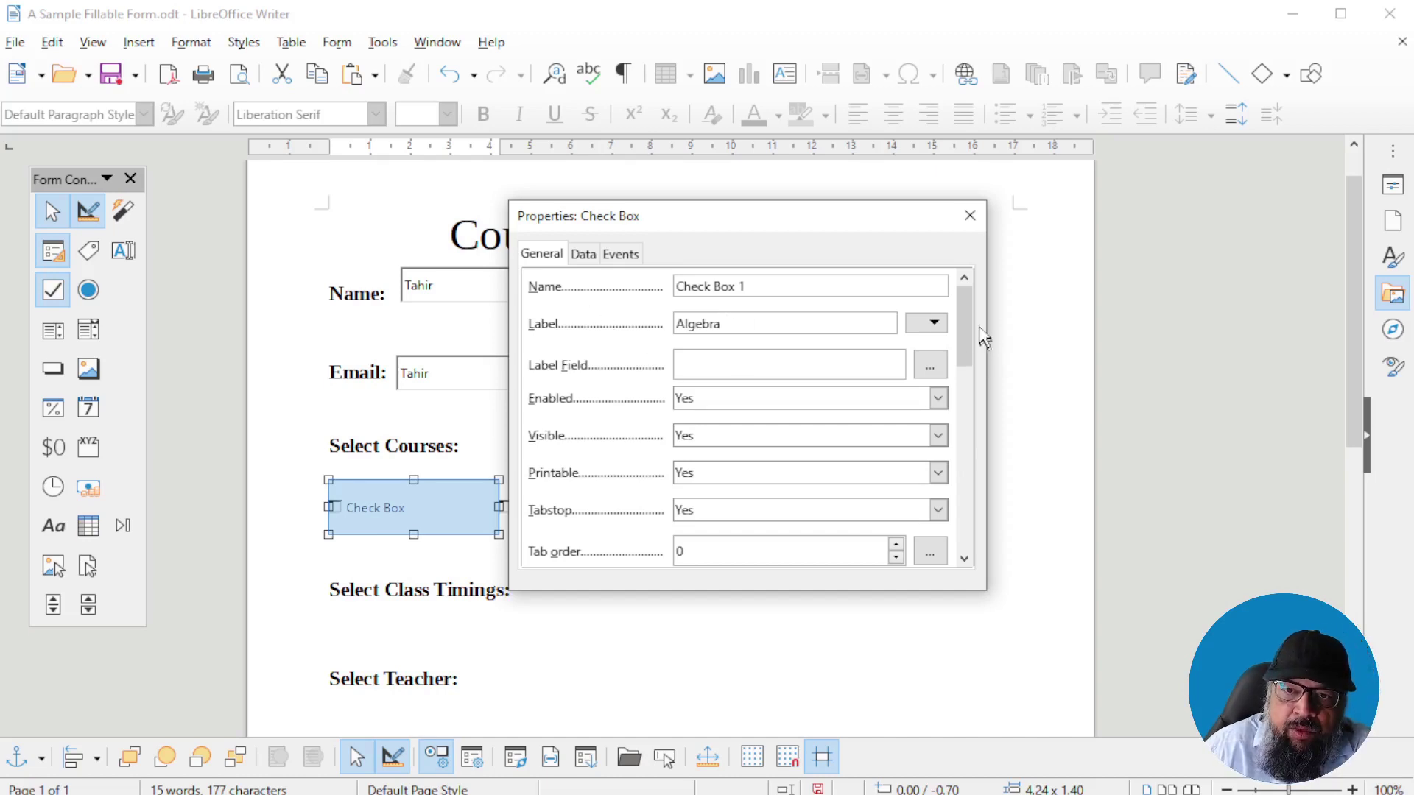
scroll(763, 377, "down", 3)
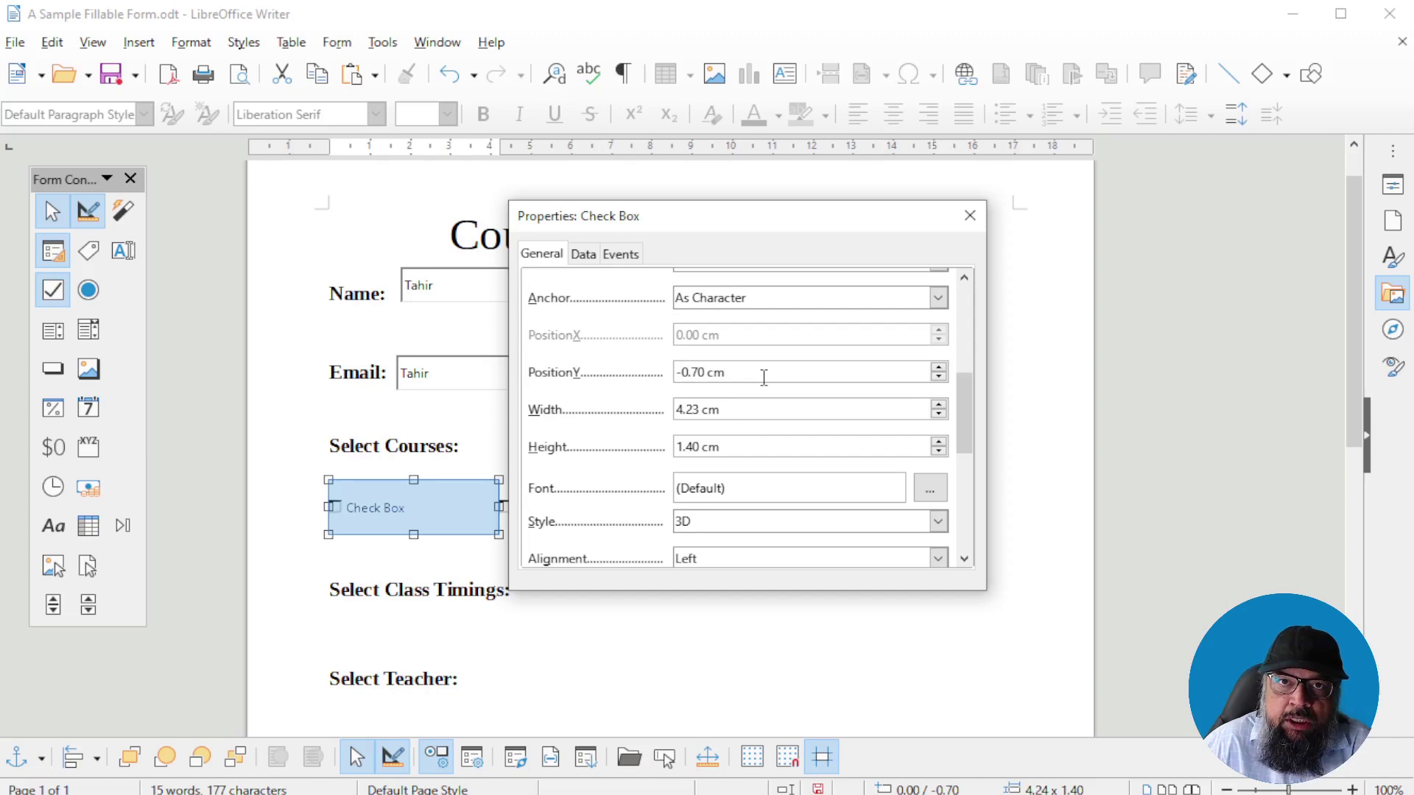
left_click_drag(750, 372, 659, 363)
key("End")
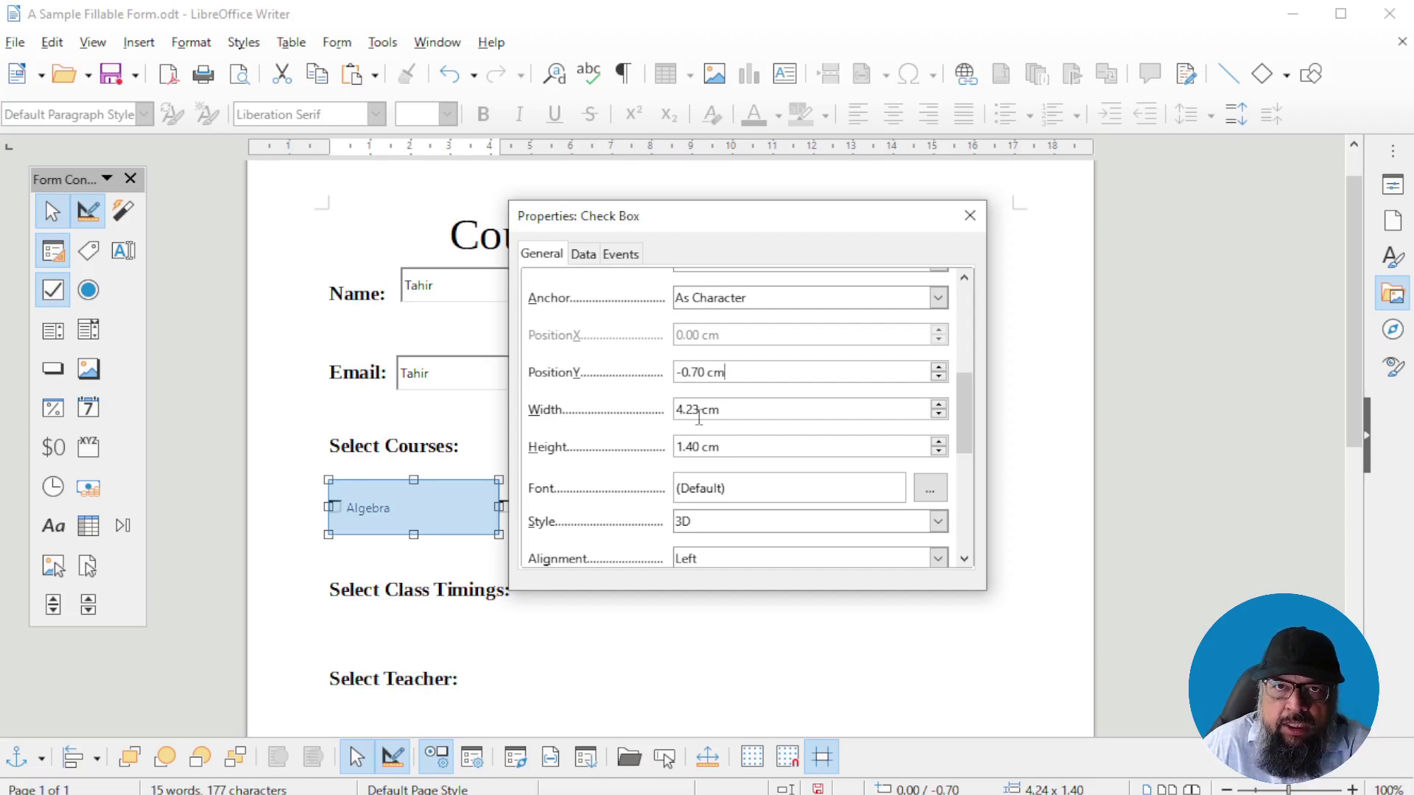
left_click(413, 566)
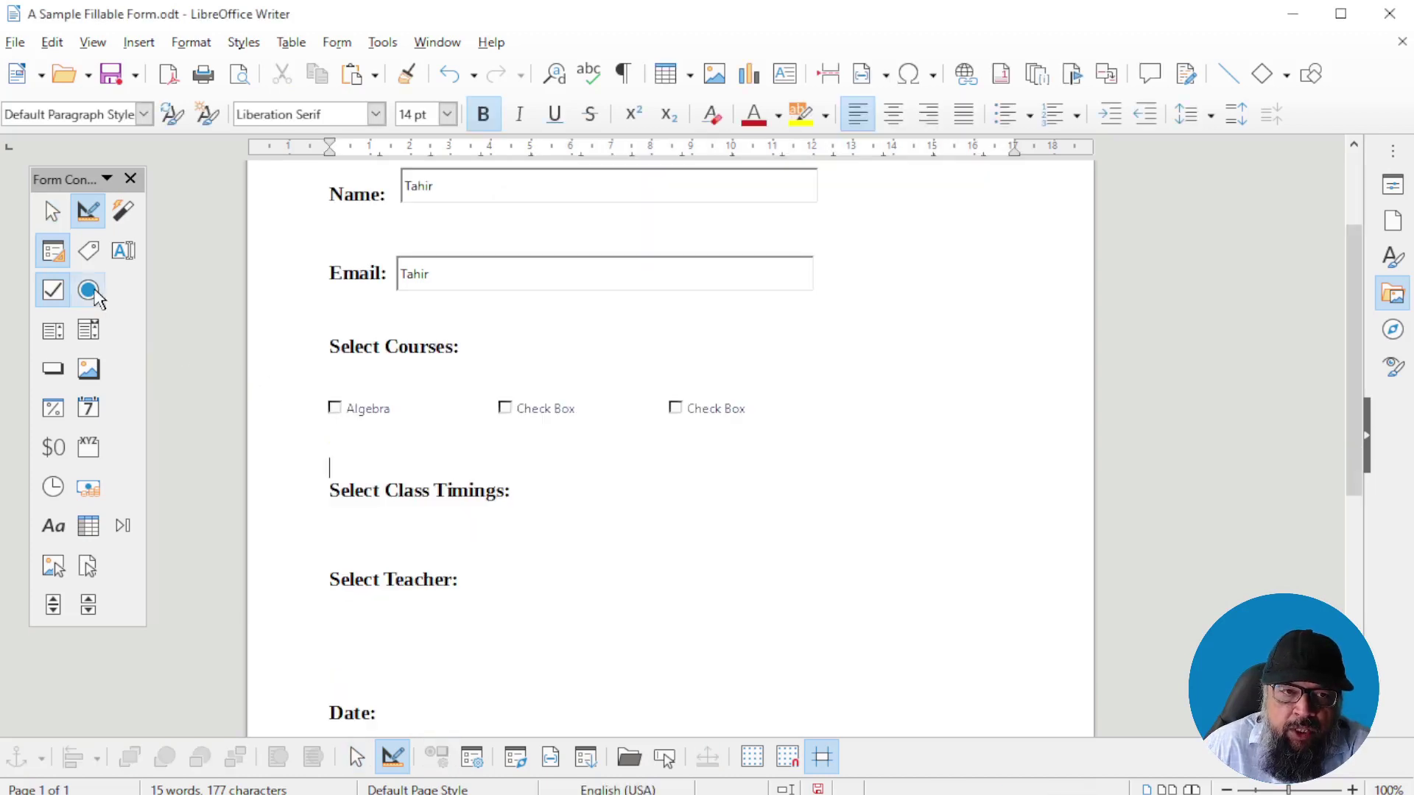
Draw an option button under Select Class Timings and label it Morning
left_click(88, 291)
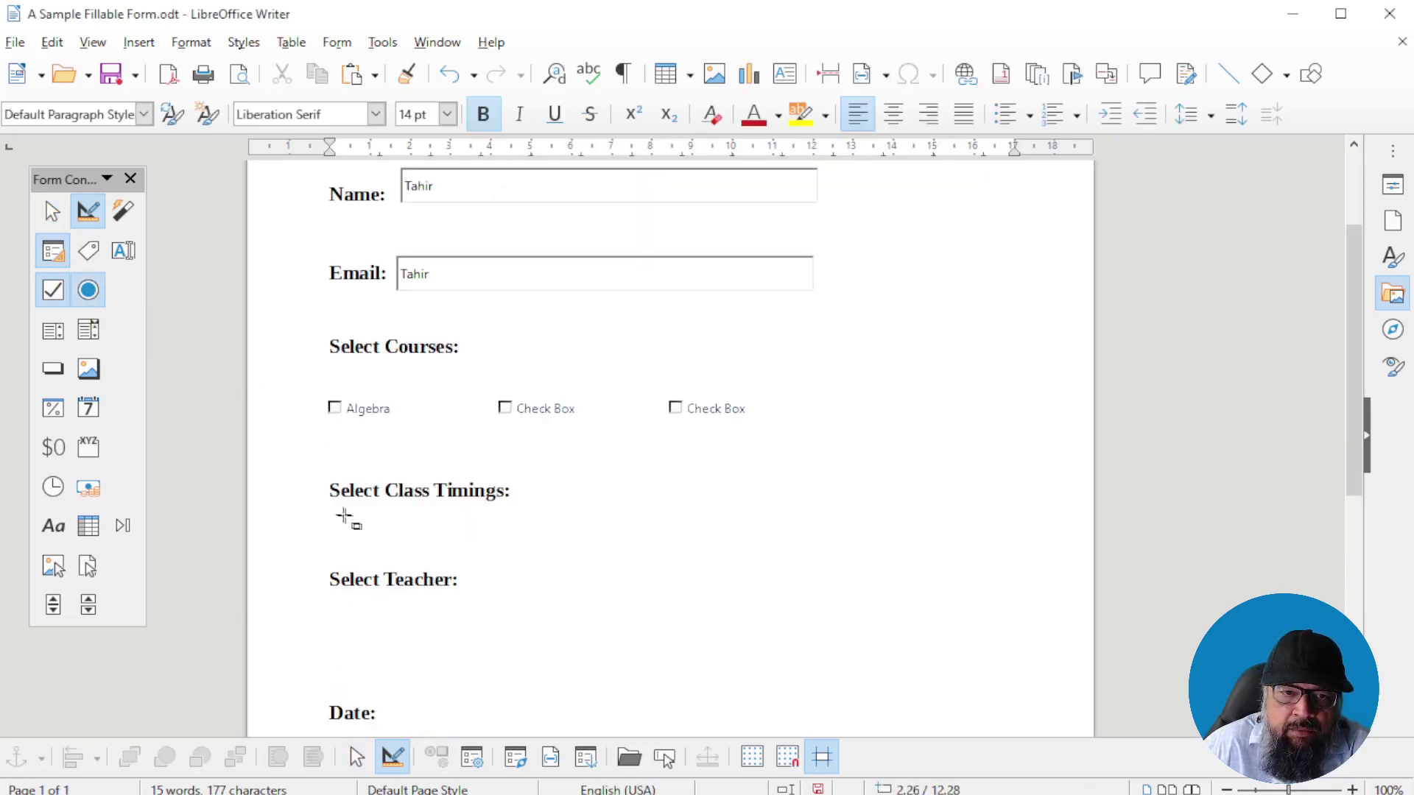
left_click_drag(345, 516, 541, 580)
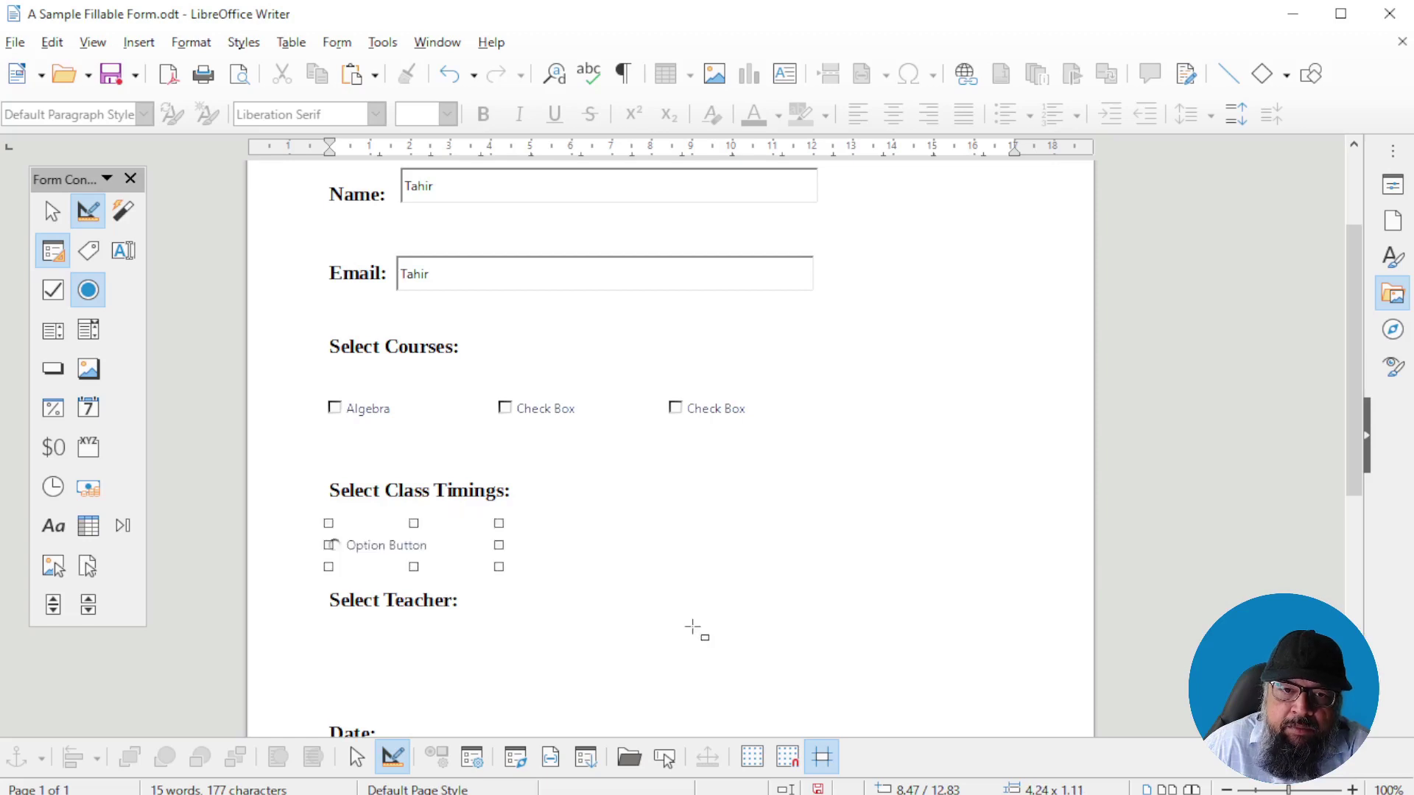
type("Morning")
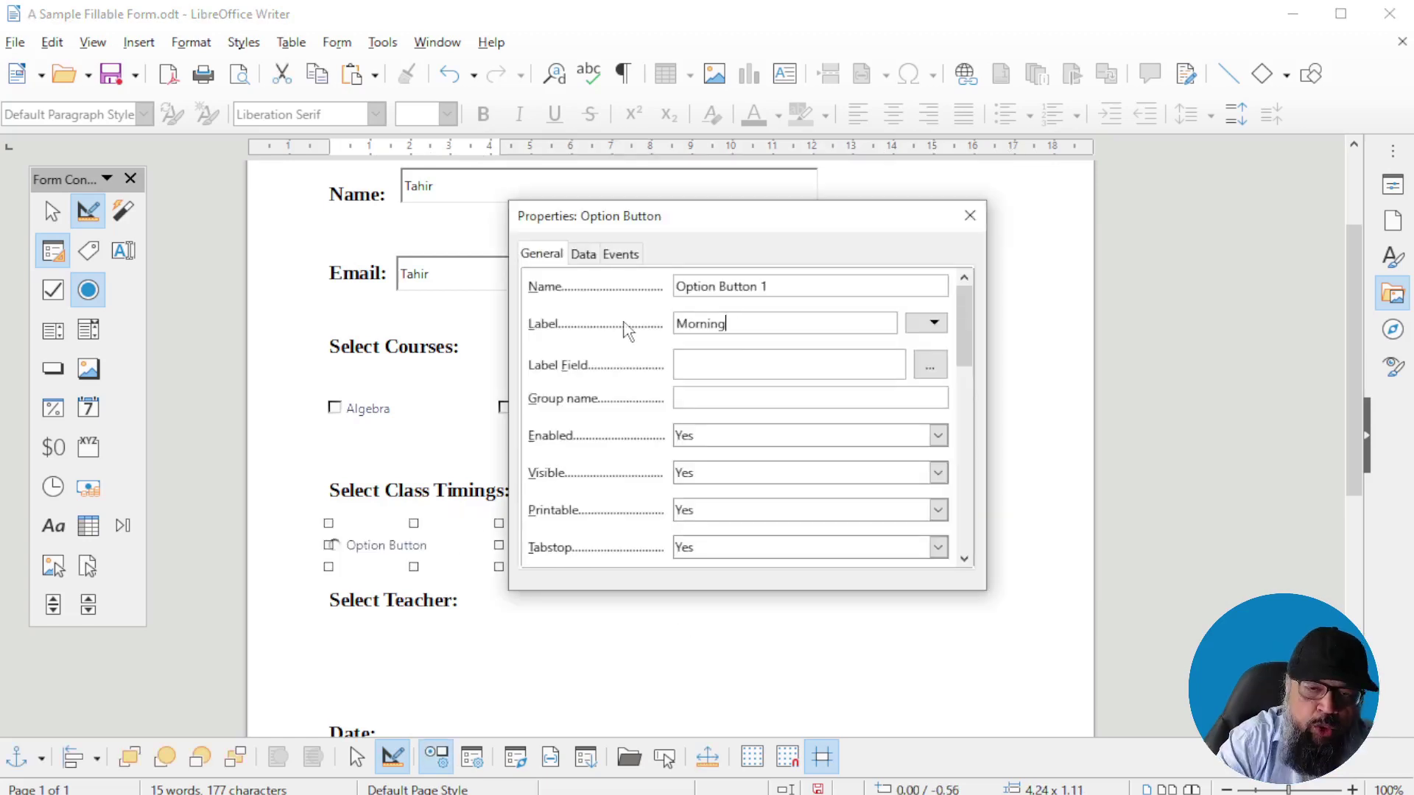
left_click(880, 627)
Draw a second option button beside Morning, align it using helplines, and show the grid
left_click(87, 290)
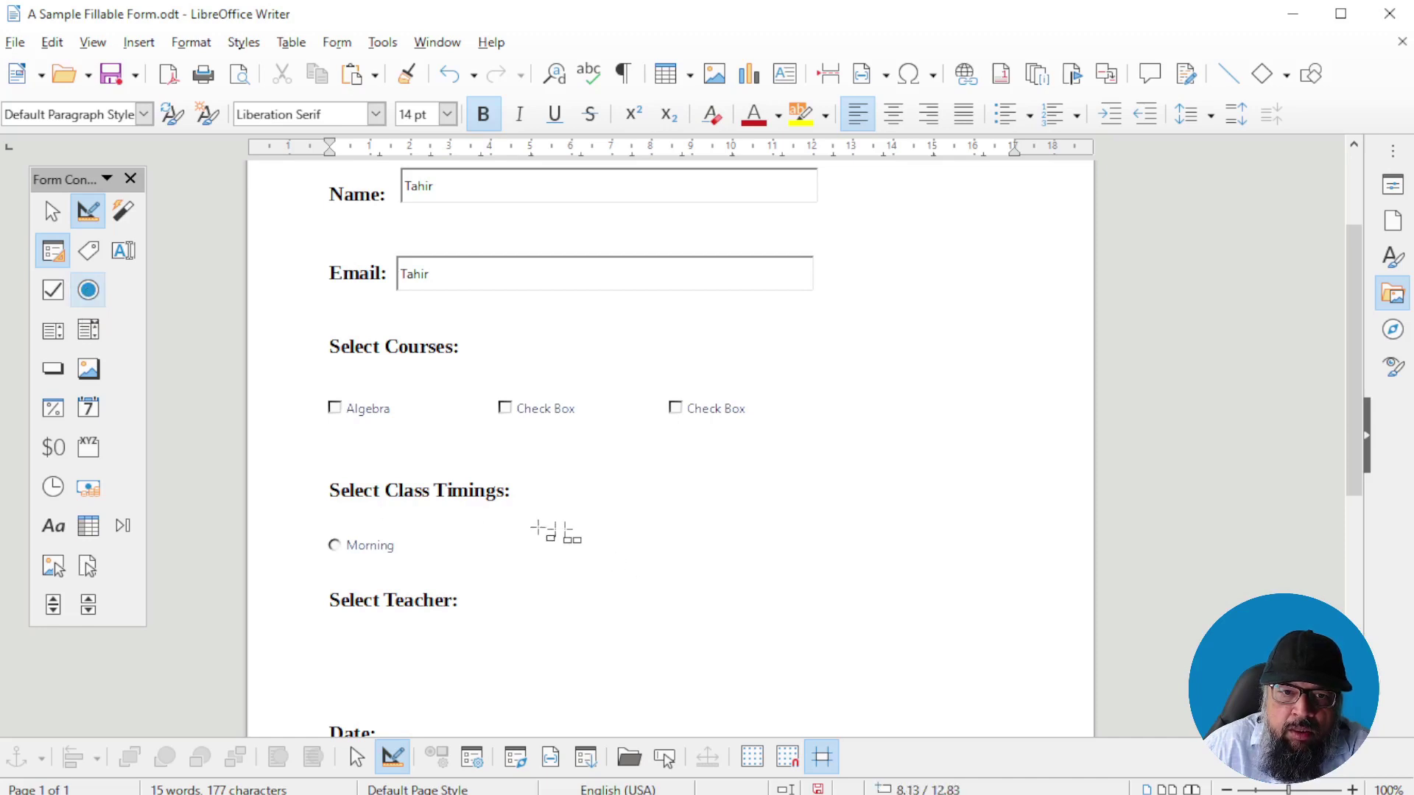
left_click_drag(498, 526, 681, 564)
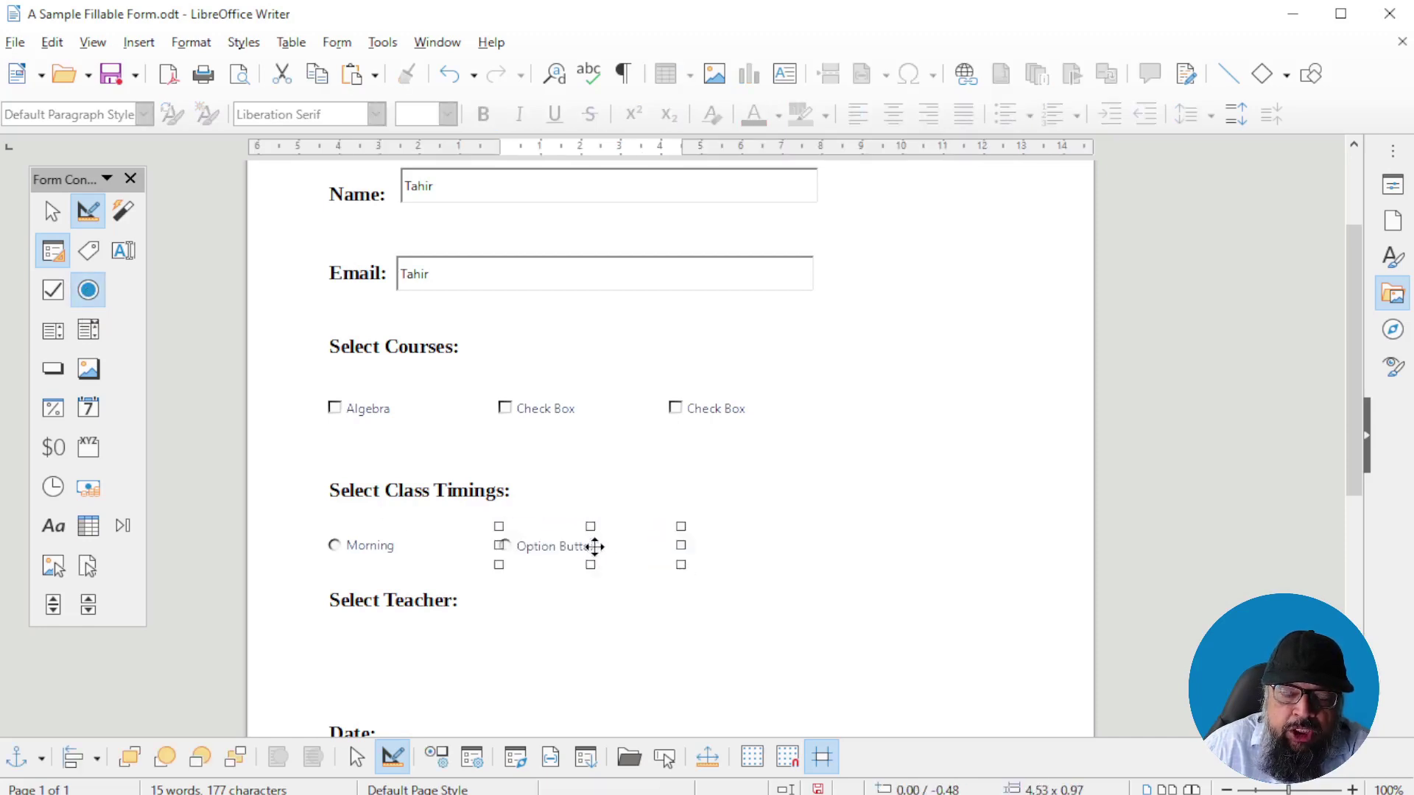
left_click(822, 756)
left_click_drag(593, 556, 612, 546)
left_click(752, 757)
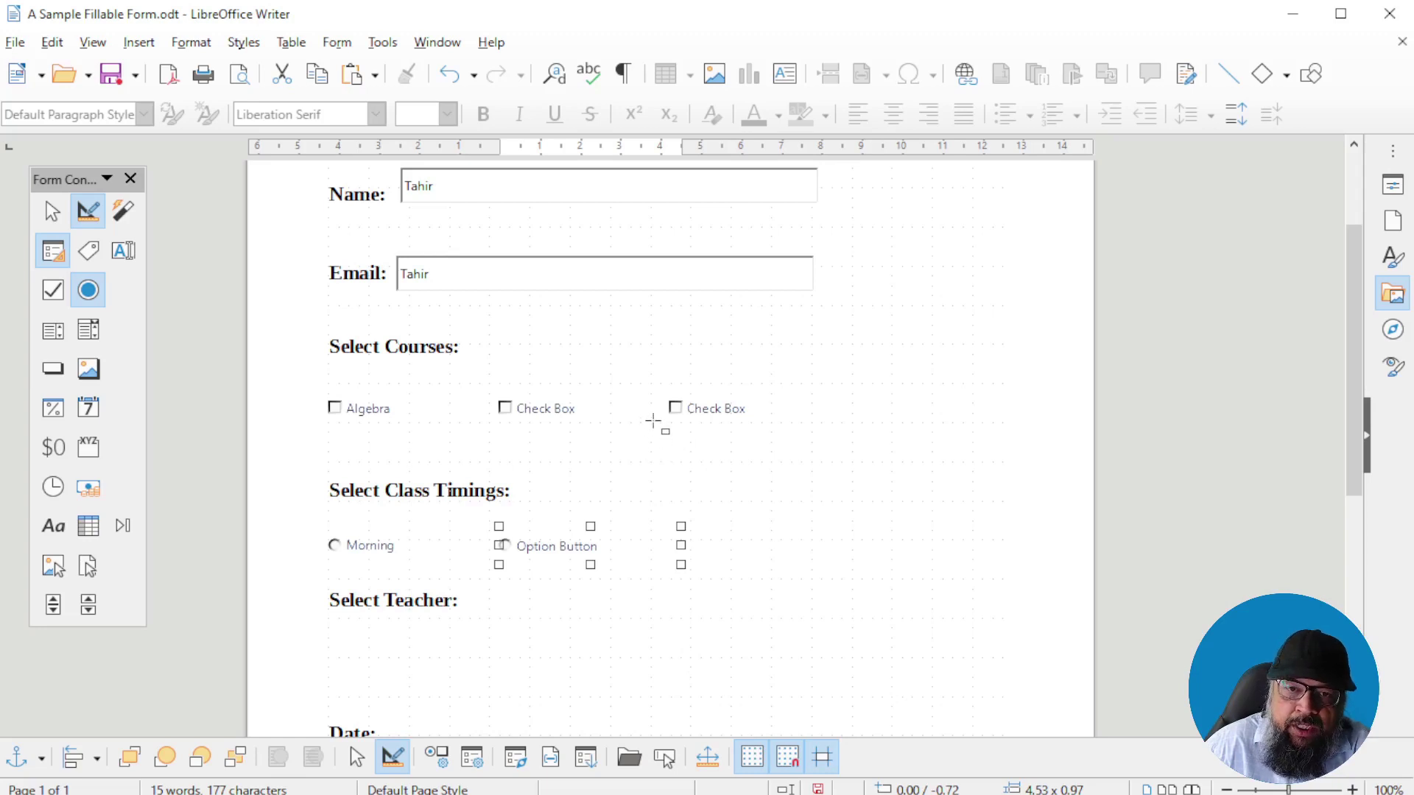
Label the second option button Evening and put it in the Timings group
double_click(558, 558)
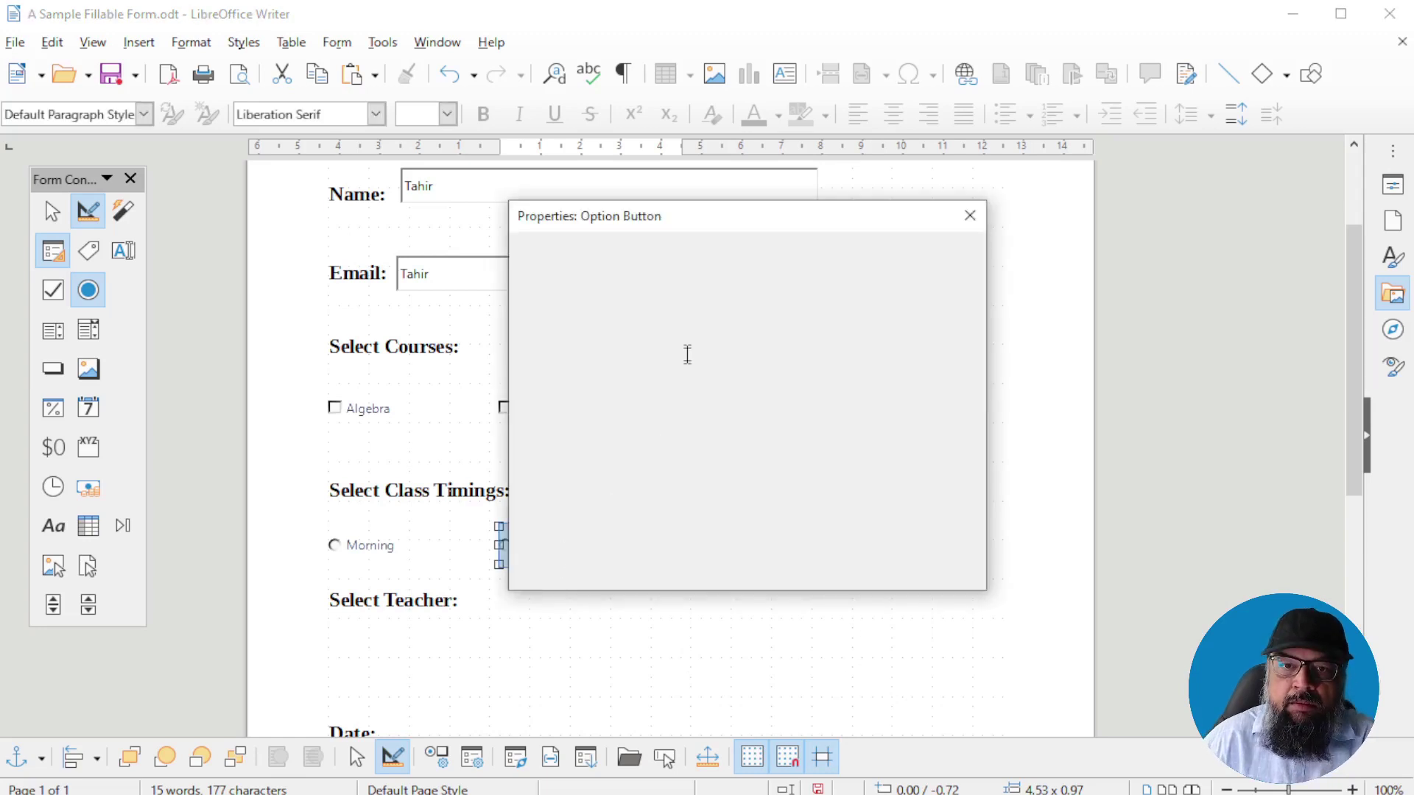
type("Evenin")
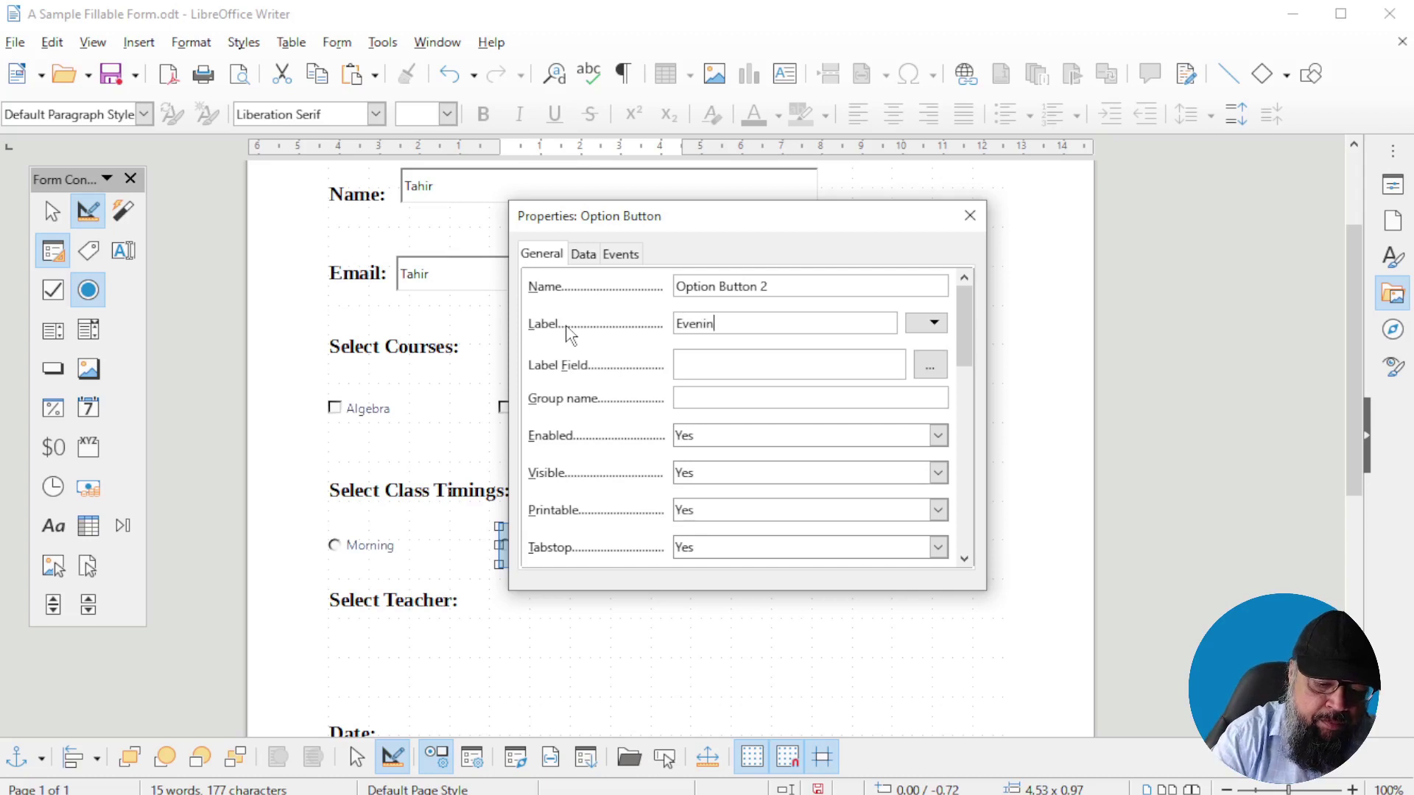
type("g")
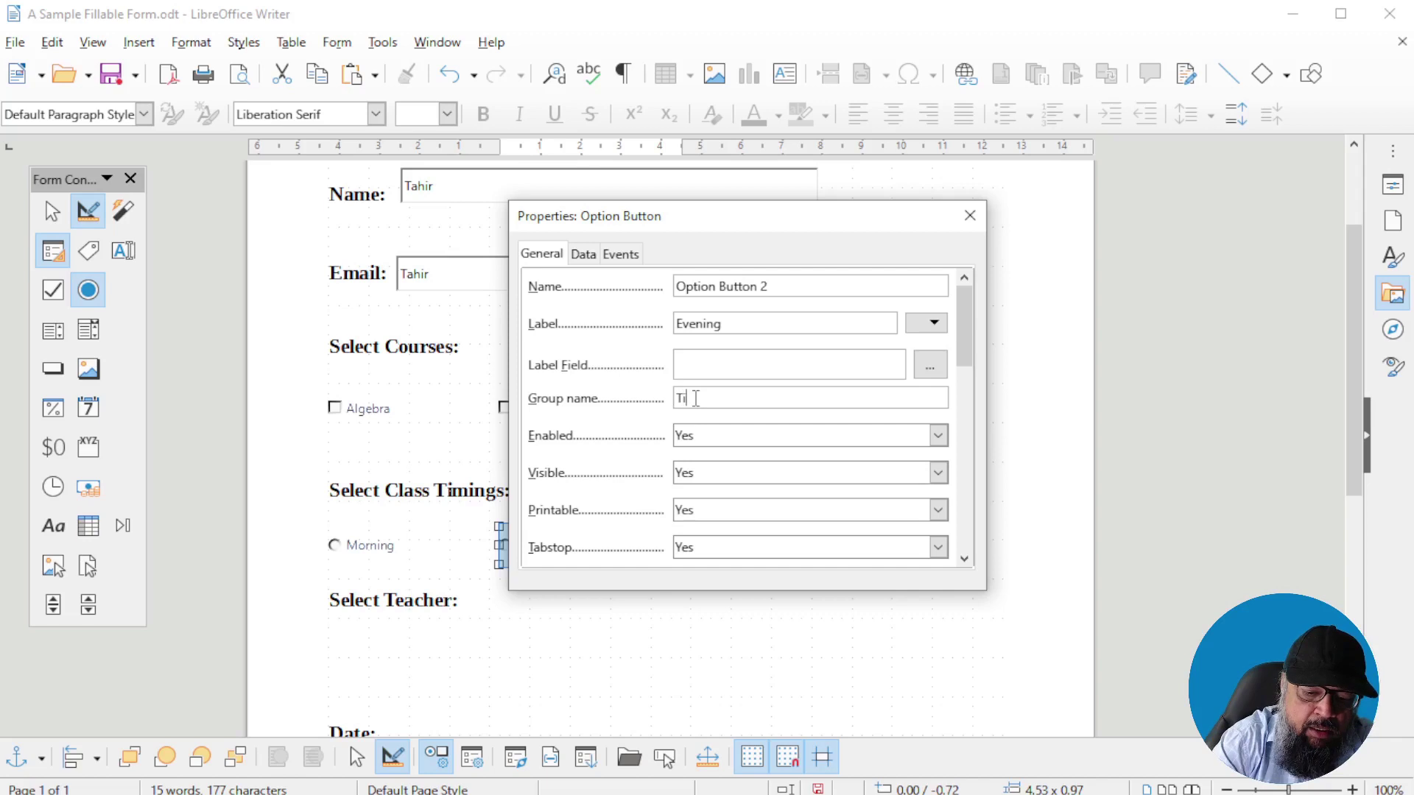
type("ings")
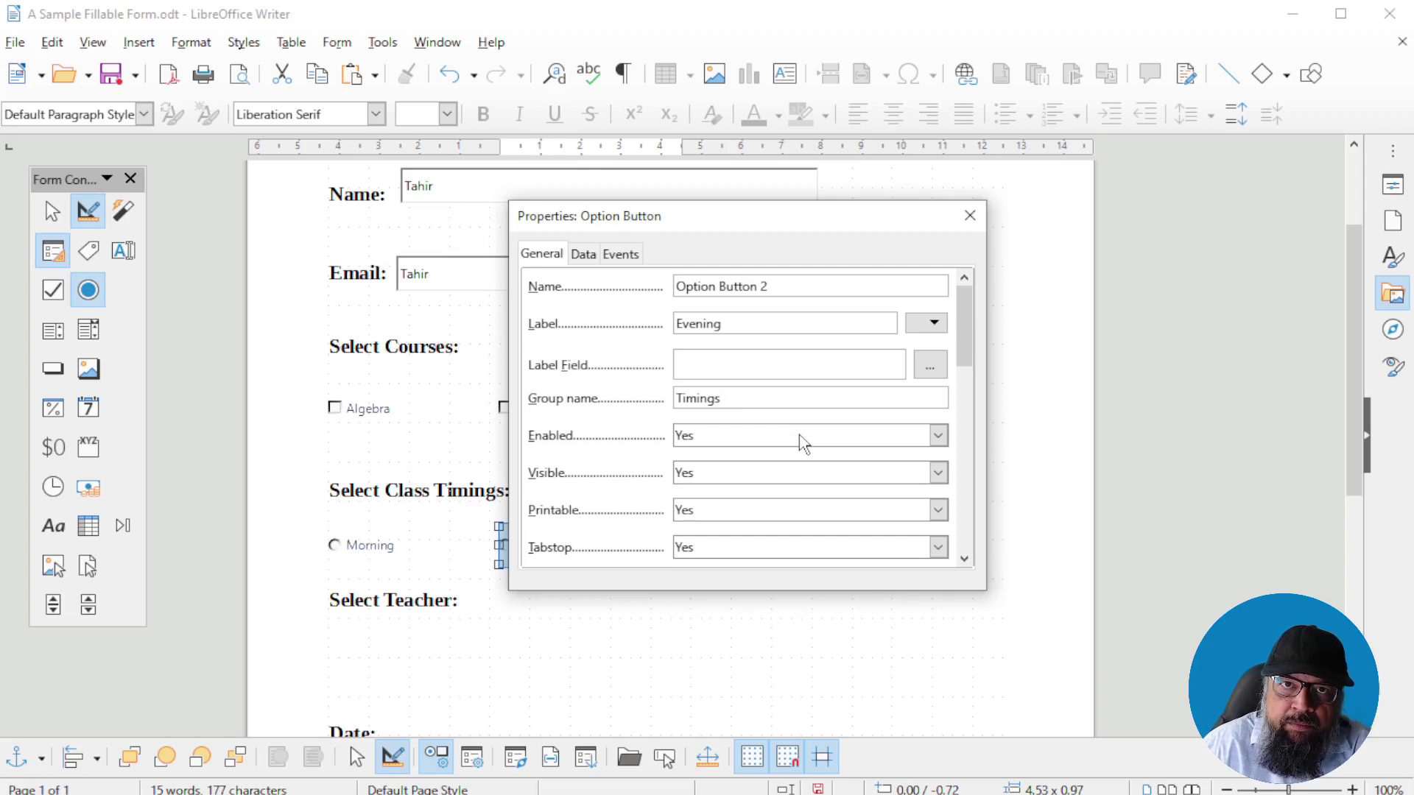
left_click(970, 218)
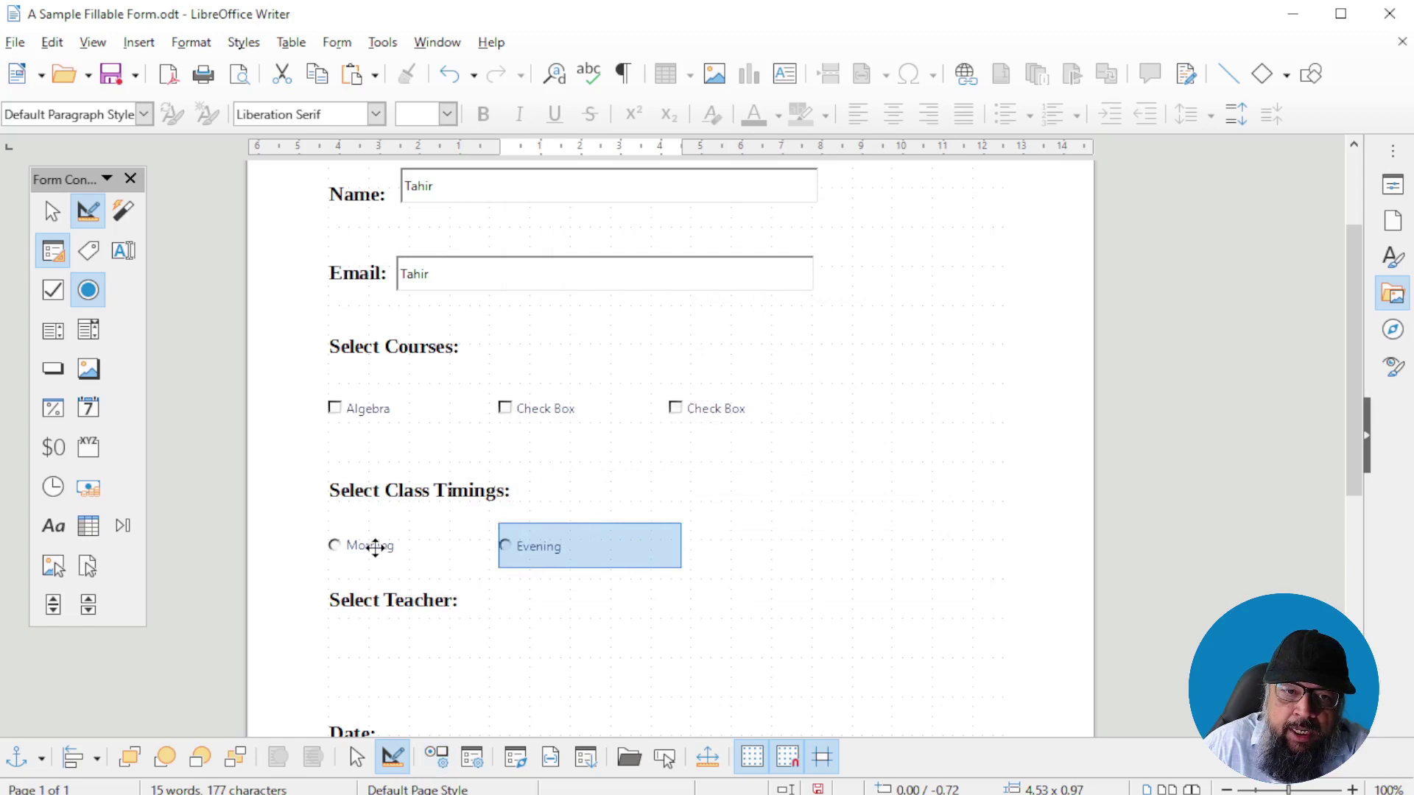
Set the Morning option button's group name to Timings
double_click(375, 547)
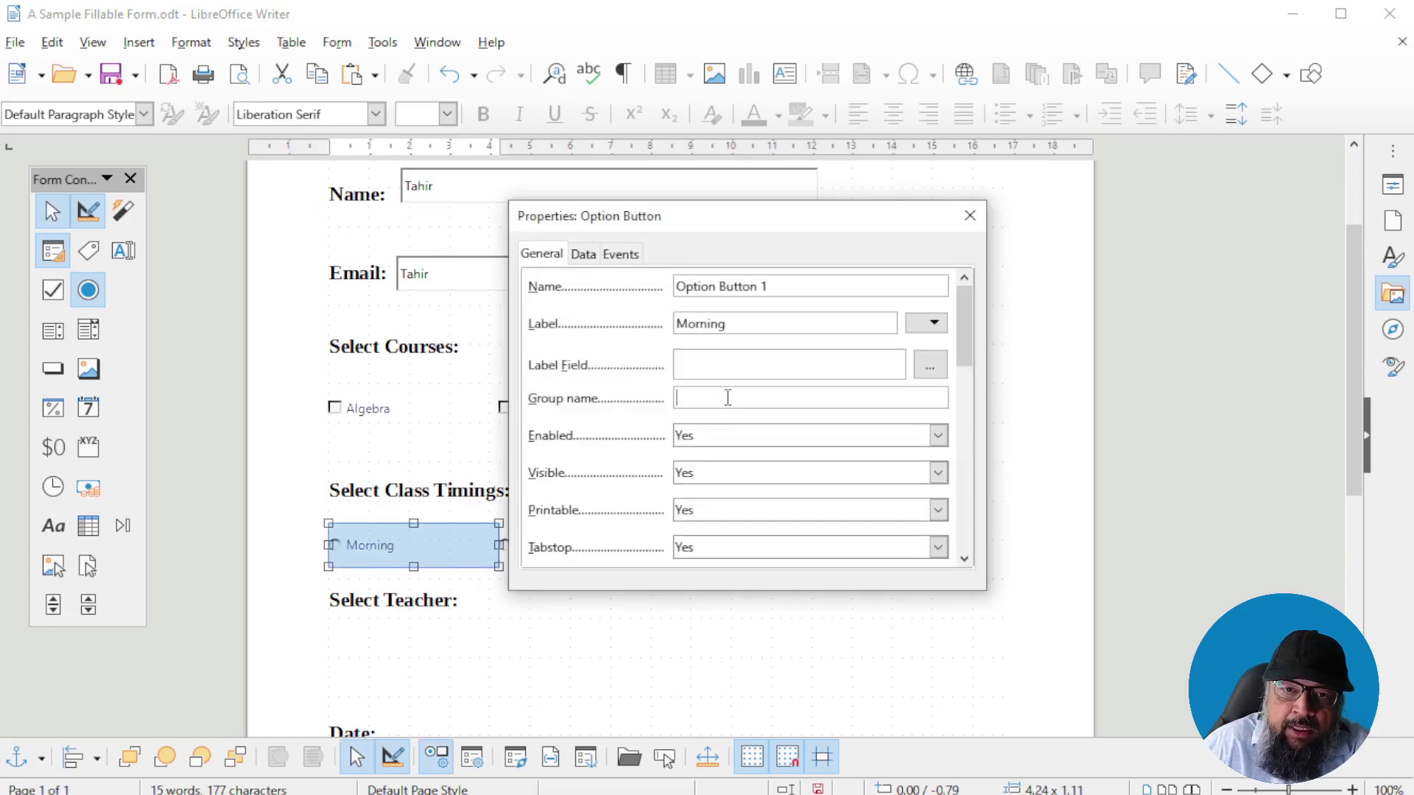
left_click(727, 398)
type("Timings")
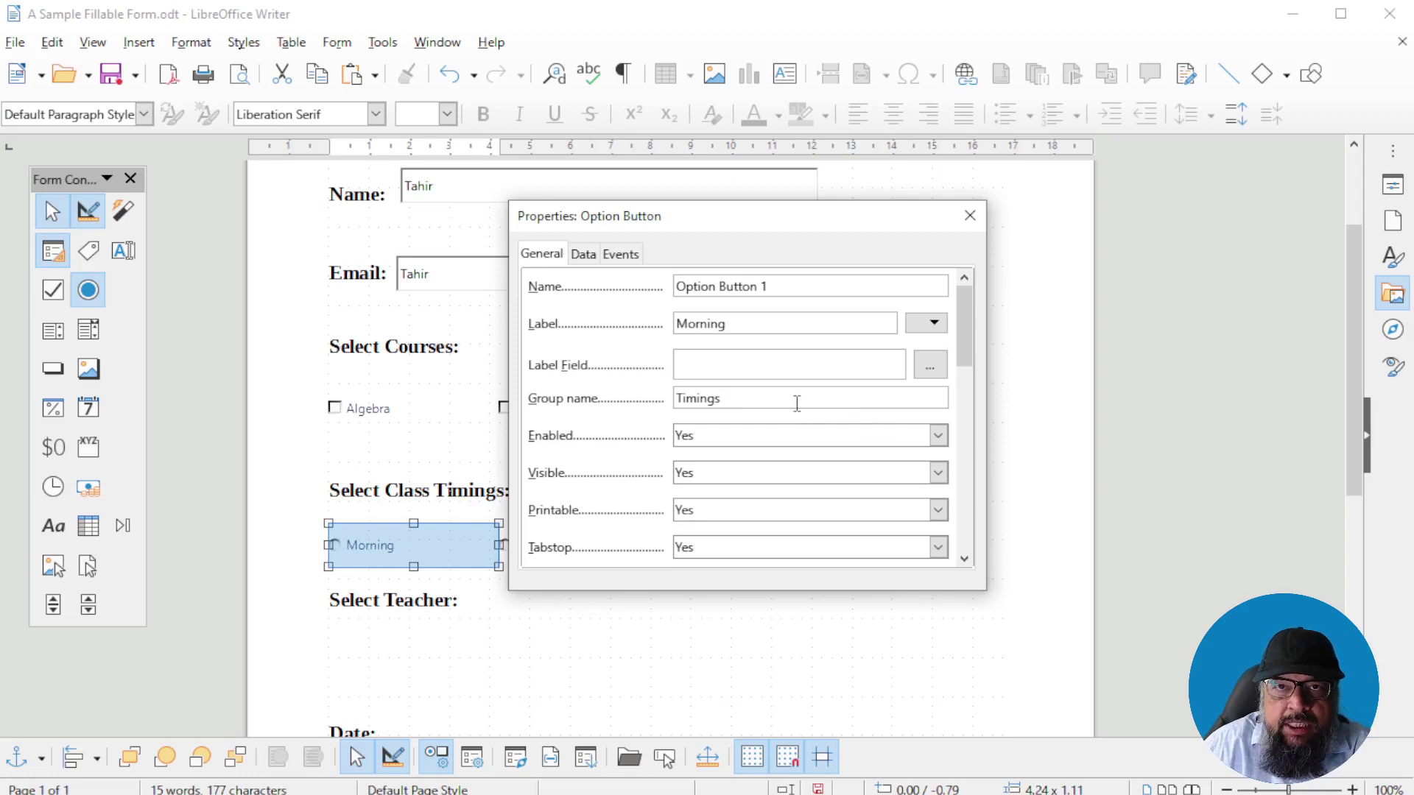
left_click(969, 215)
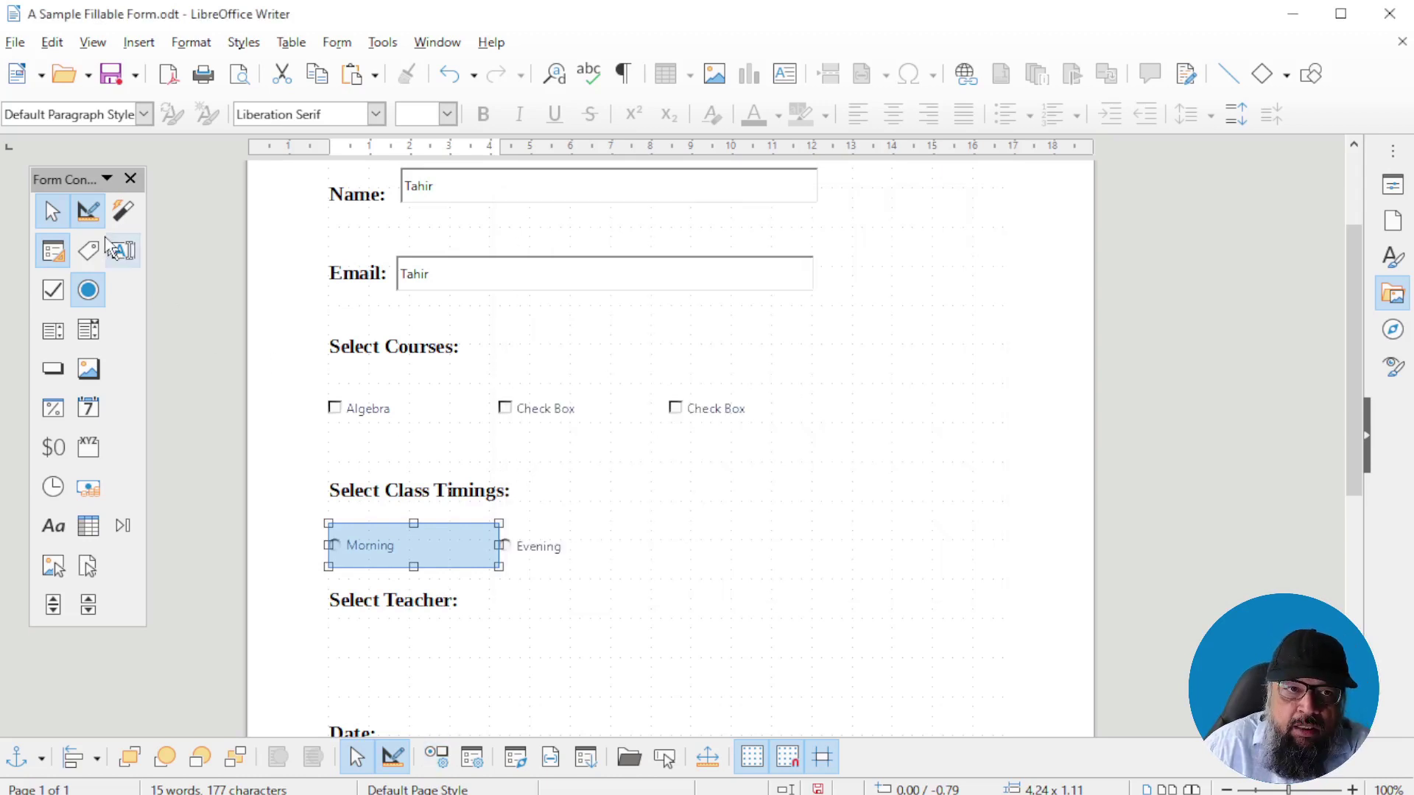
Outside design mode, pick Evening then Morning, and tick all three course check boxes including Algebra
left_click(88, 211)
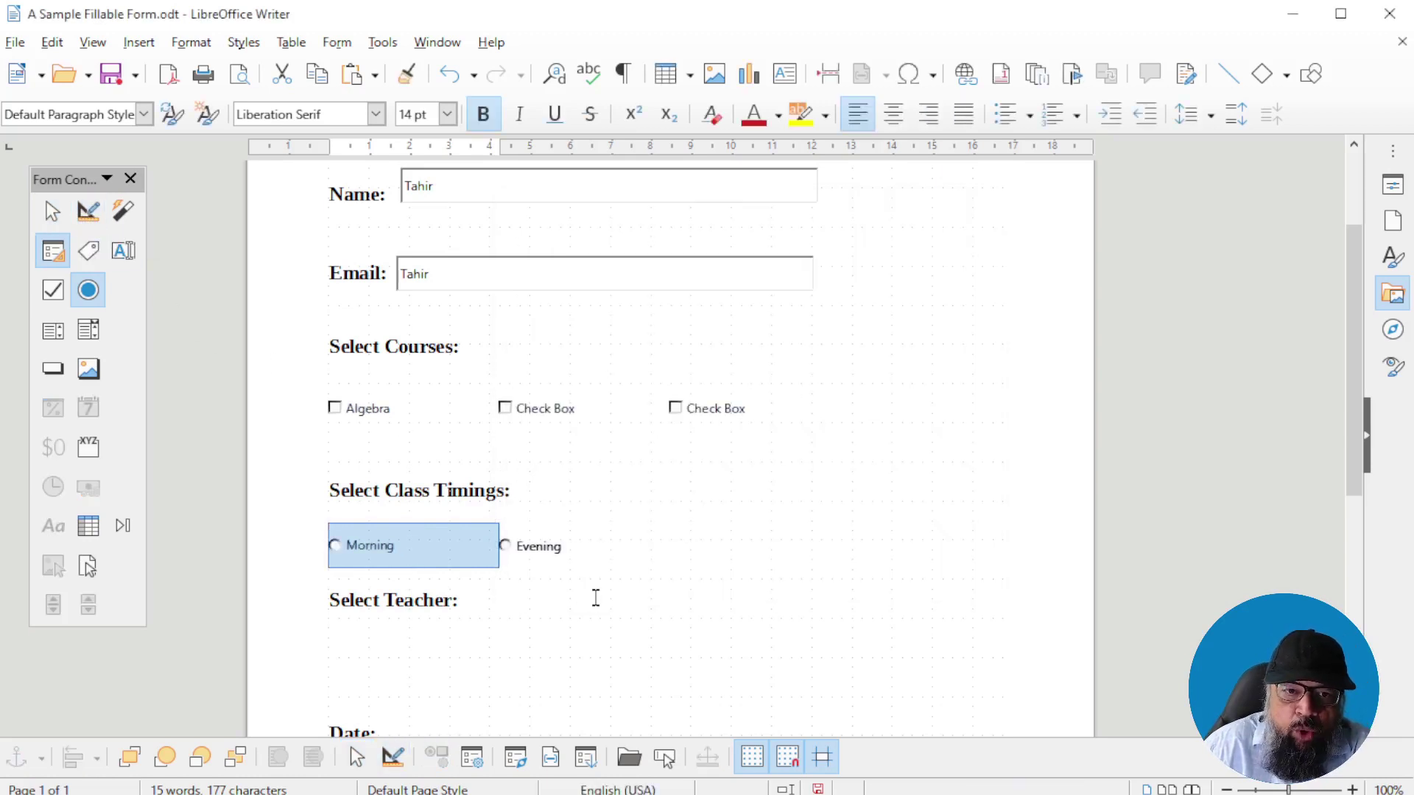
left_click(505, 546)
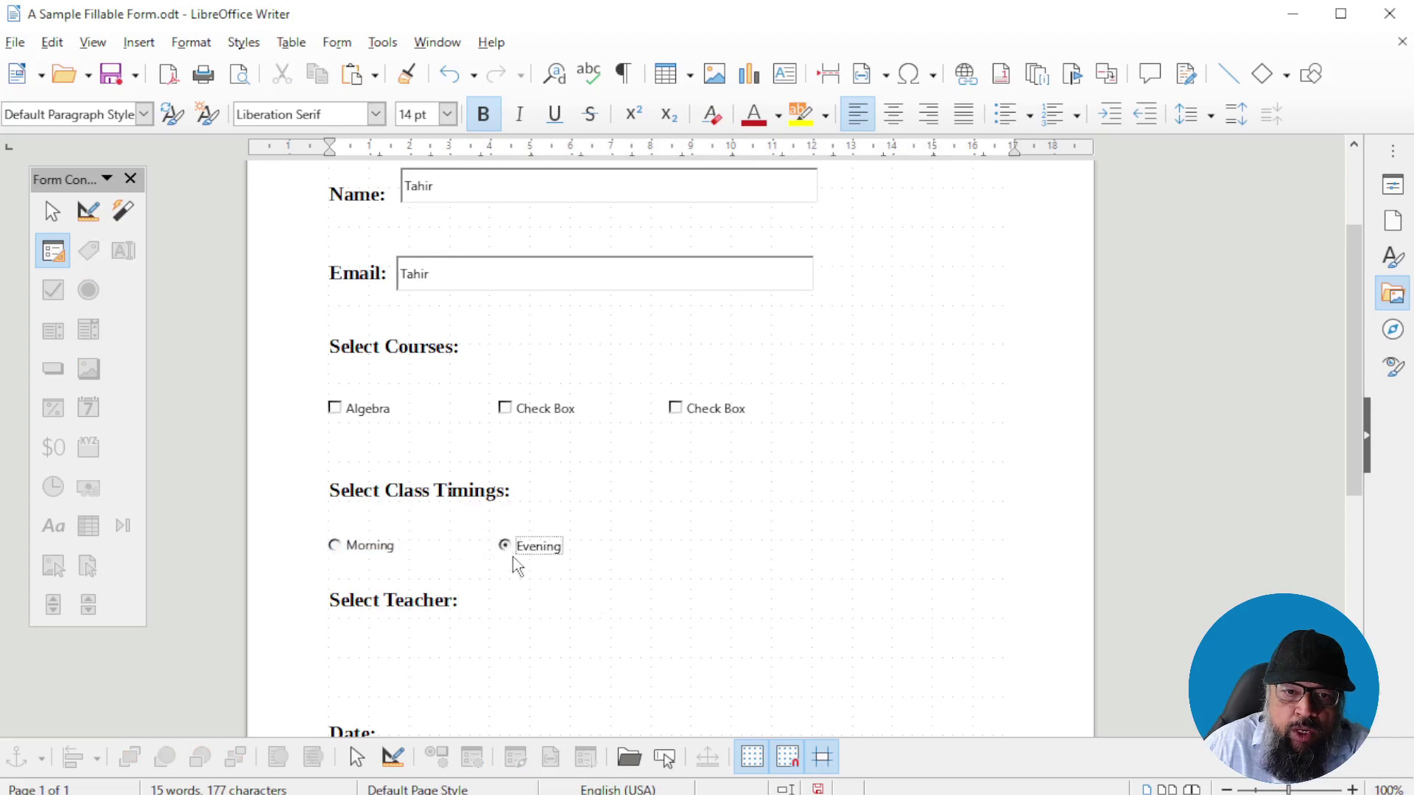
left_click(336, 545)
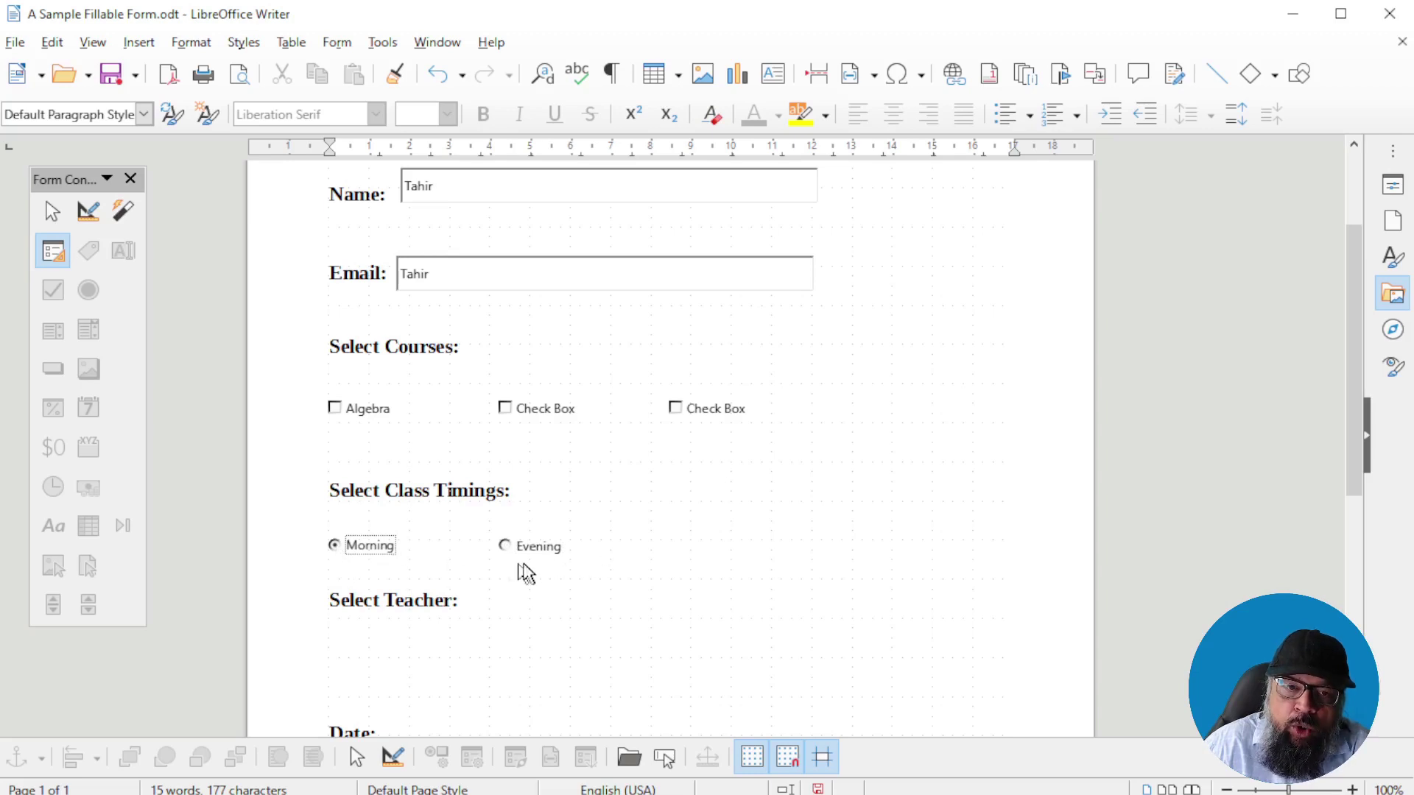
left_click(675, 408)
left_click(504, 409)
left_click(334, 409)
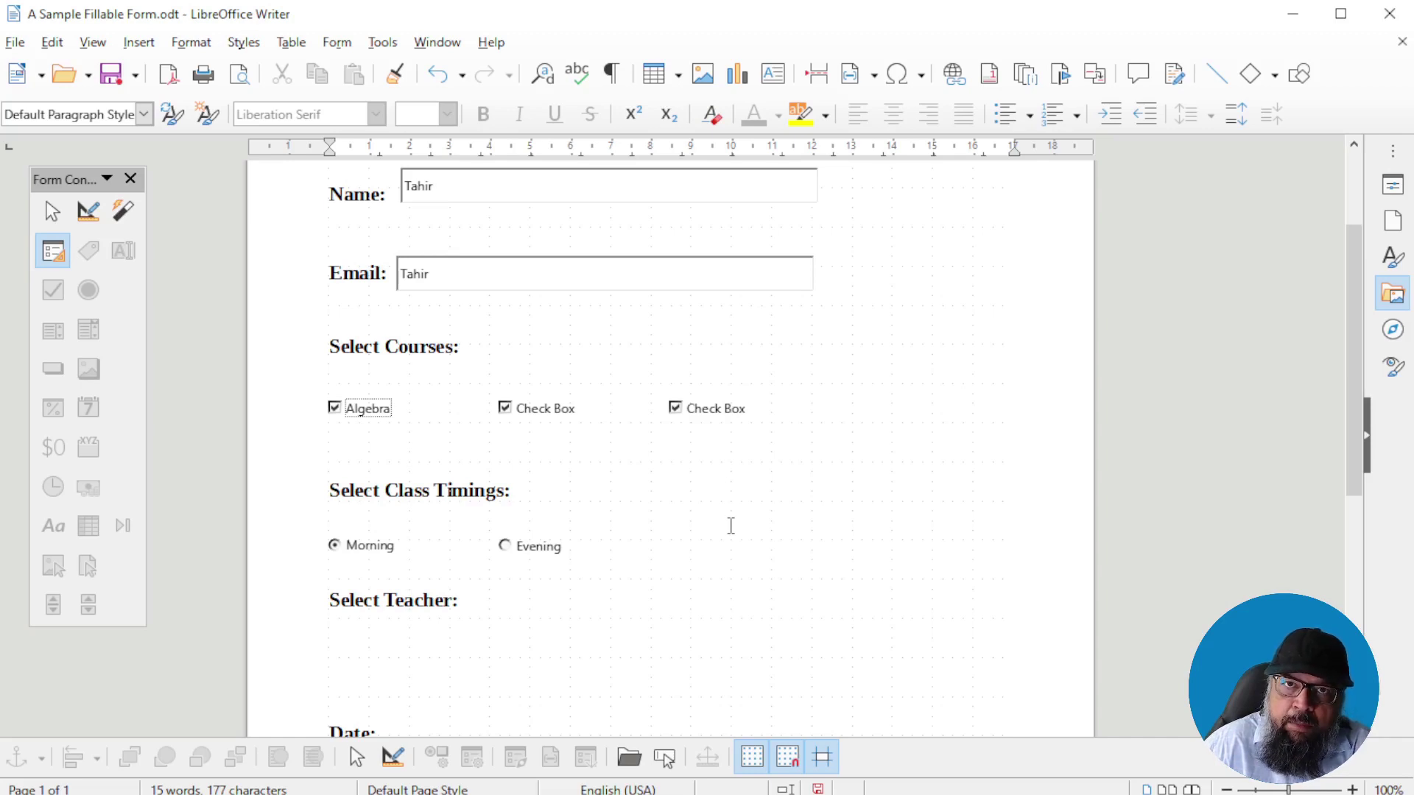
scroll(731, 526, "down", 3)
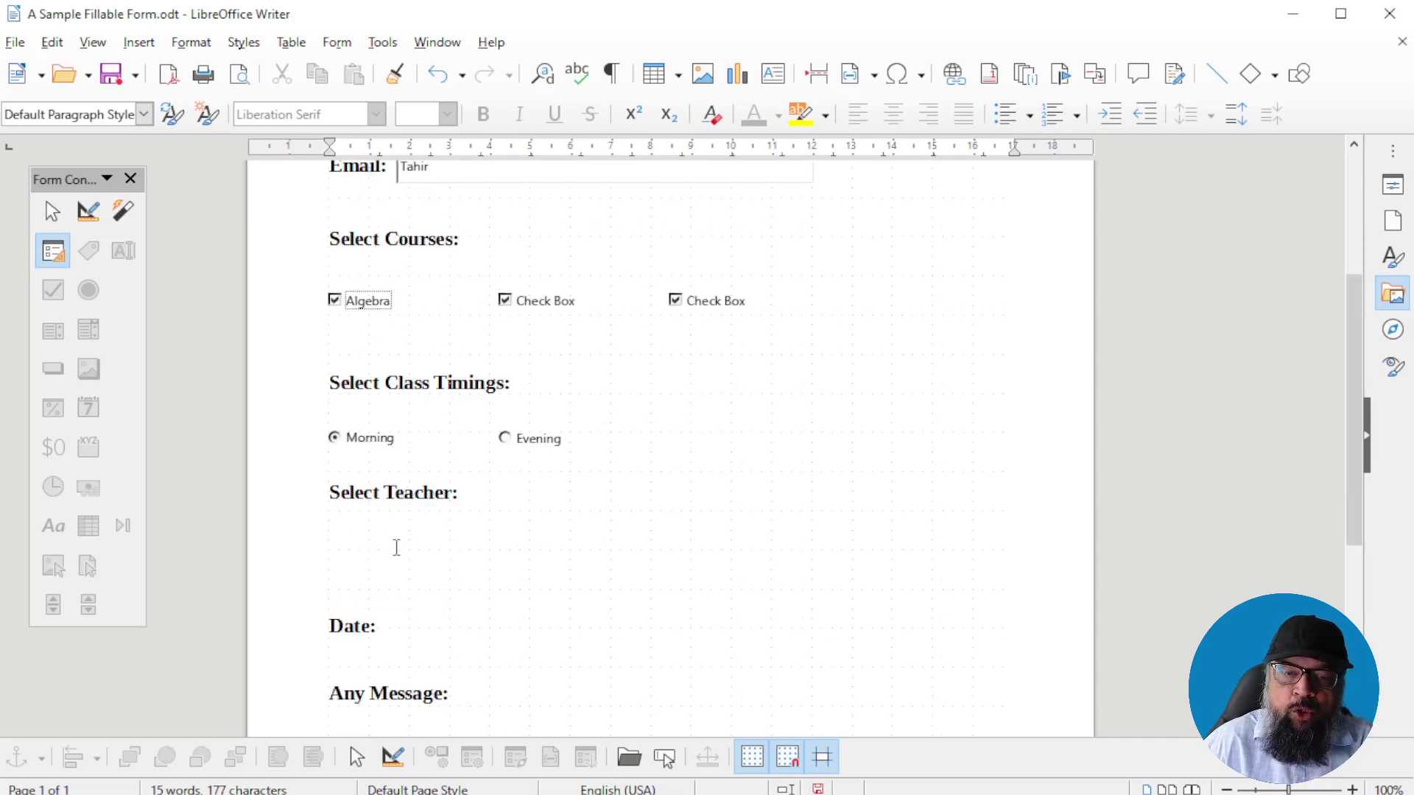
In design mode, draw a list box under Select Teacher and open its properties
left_click(87, 212)
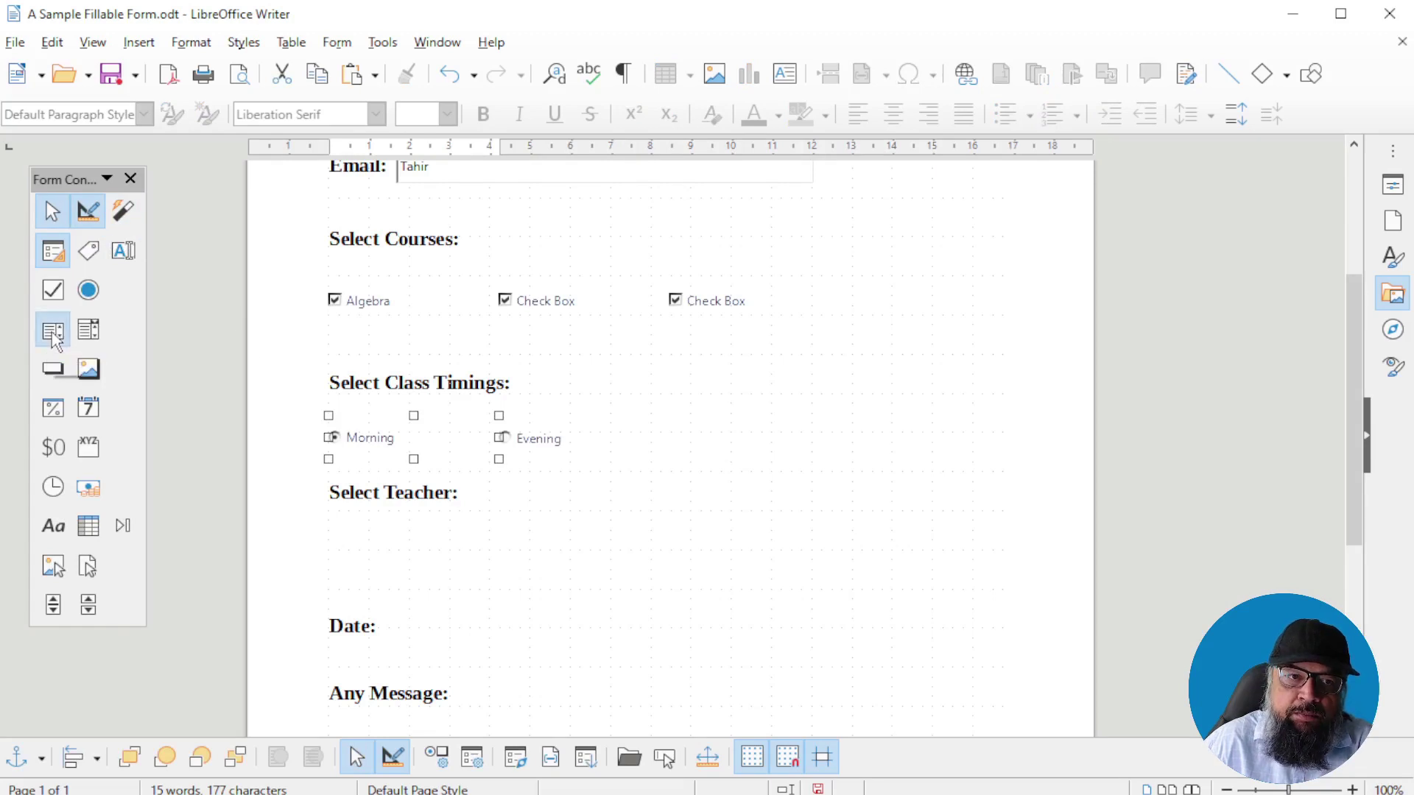
left_click(53, 333)
left_click_drag(339, 511, 508, 553)
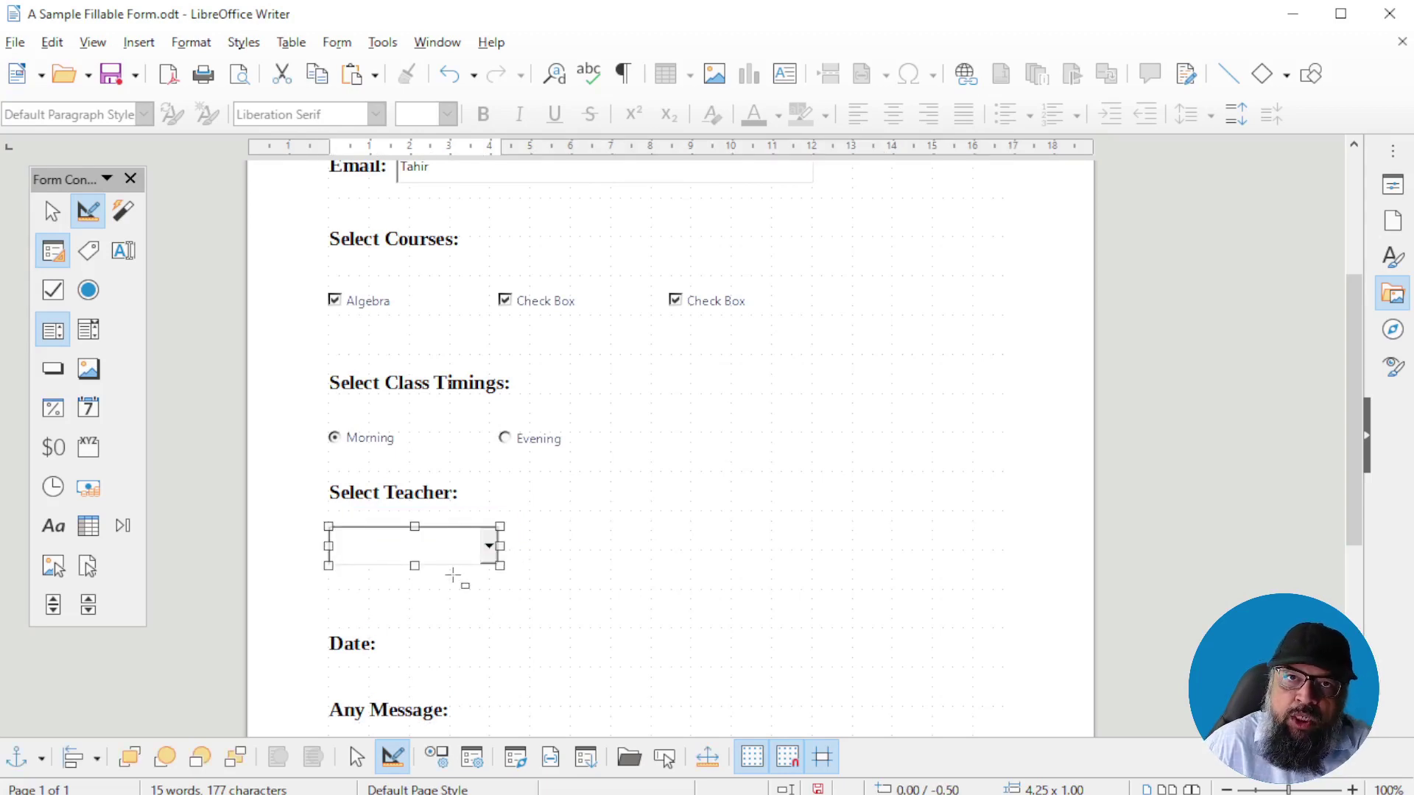
double_click(492, 552)
scroll(976, 353, "down", 5)
scroll(975, 353, "down", 4)
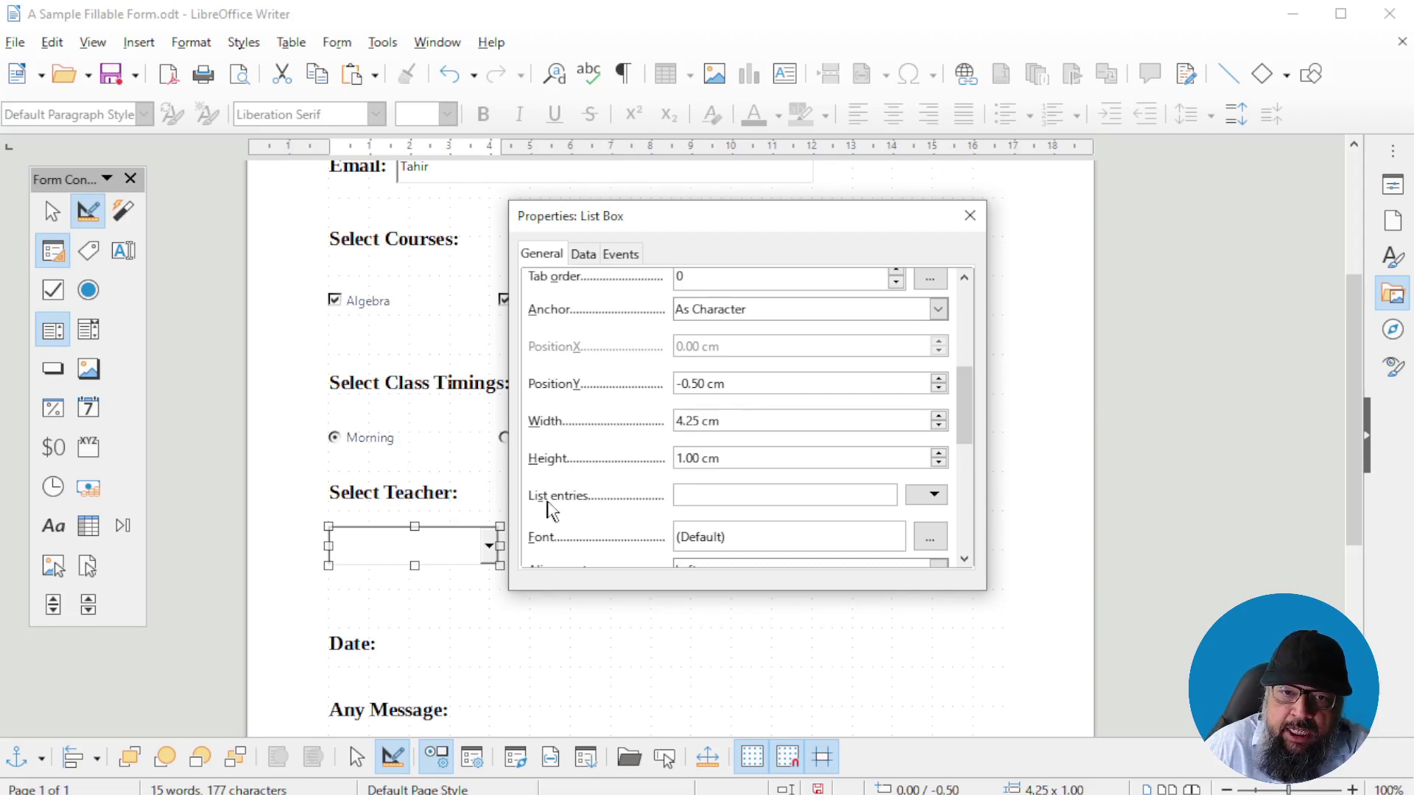
Enter Male and Female as the list box's list entries
left_click(931, 494)
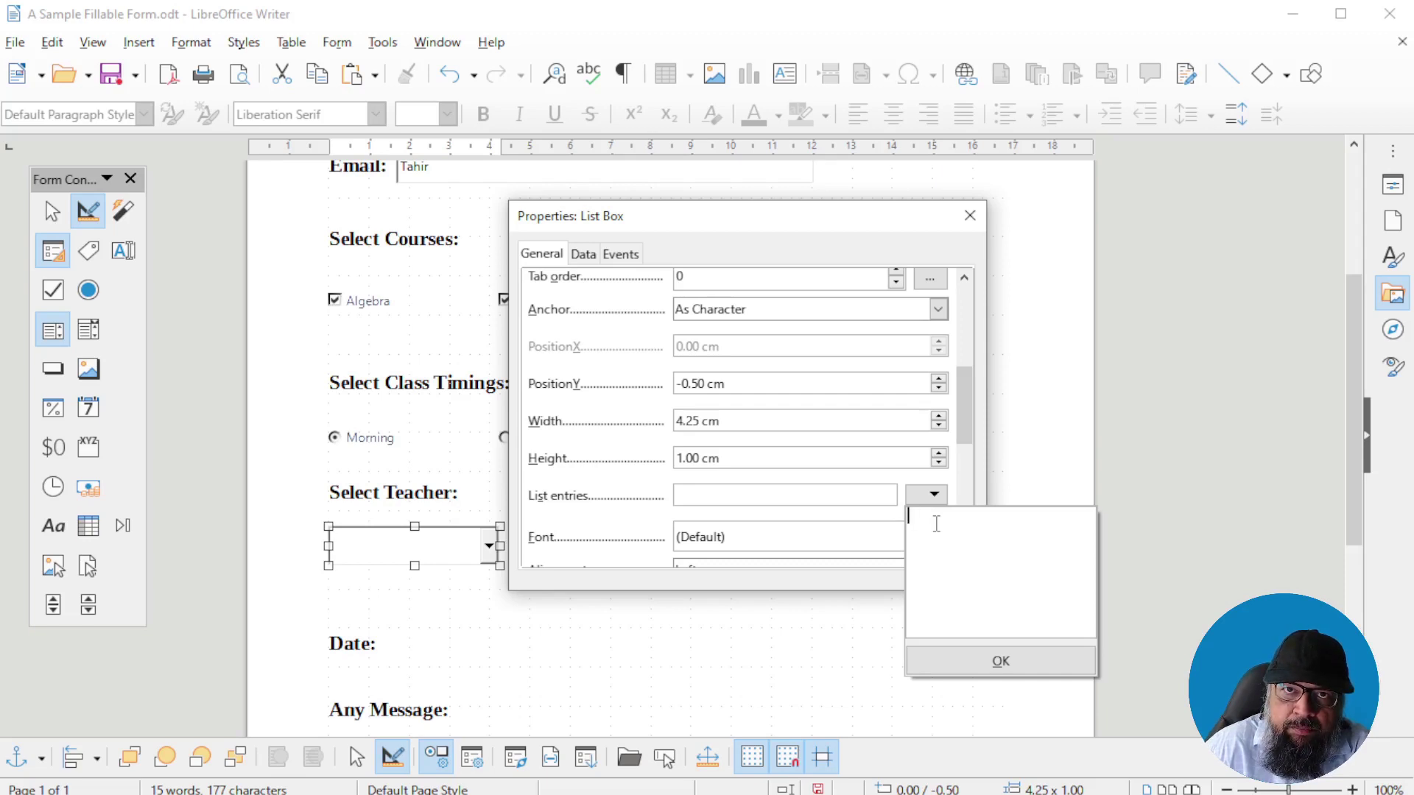
type("Male")
key("Return")
type("Fema")
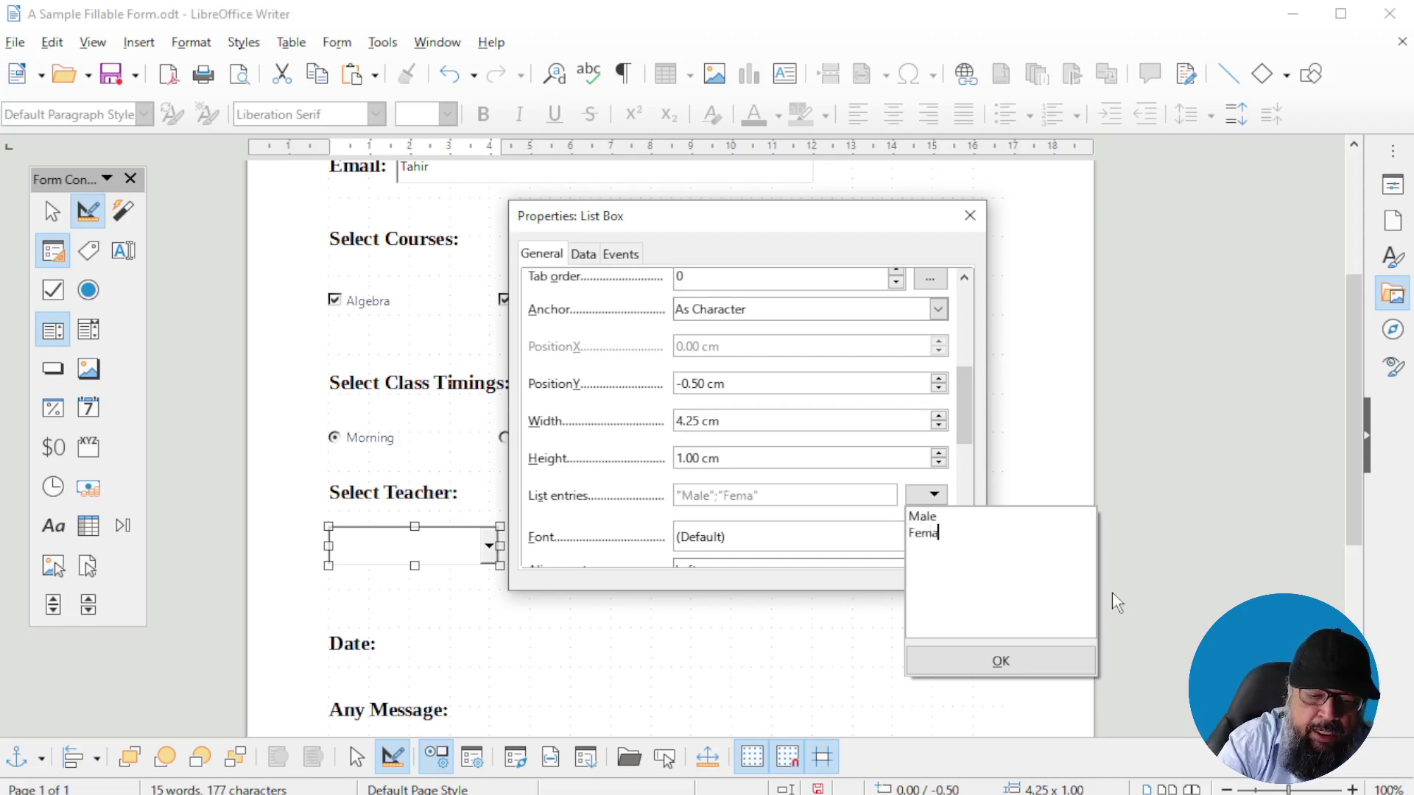
type("le")
left_click(1001, 661)
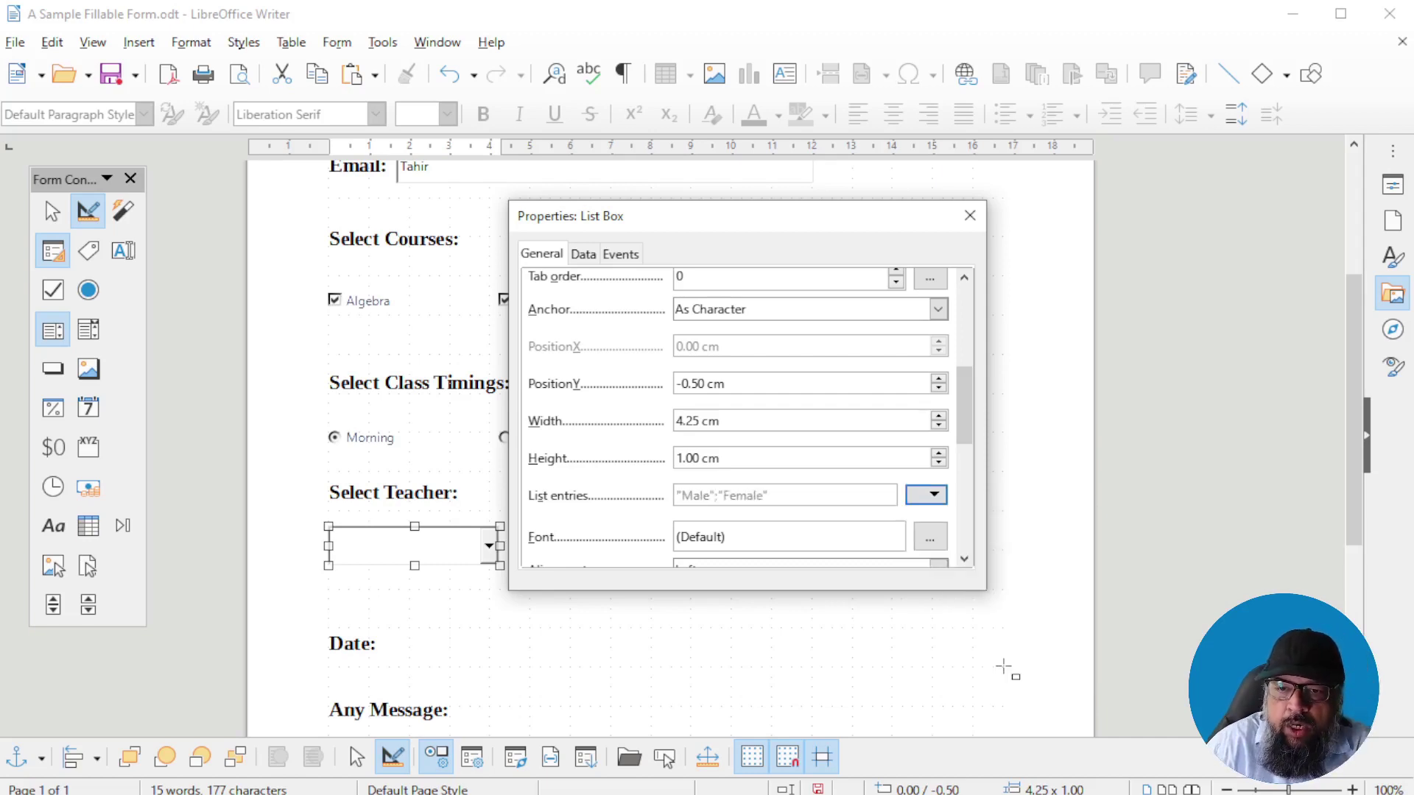
left_click(970, 215)
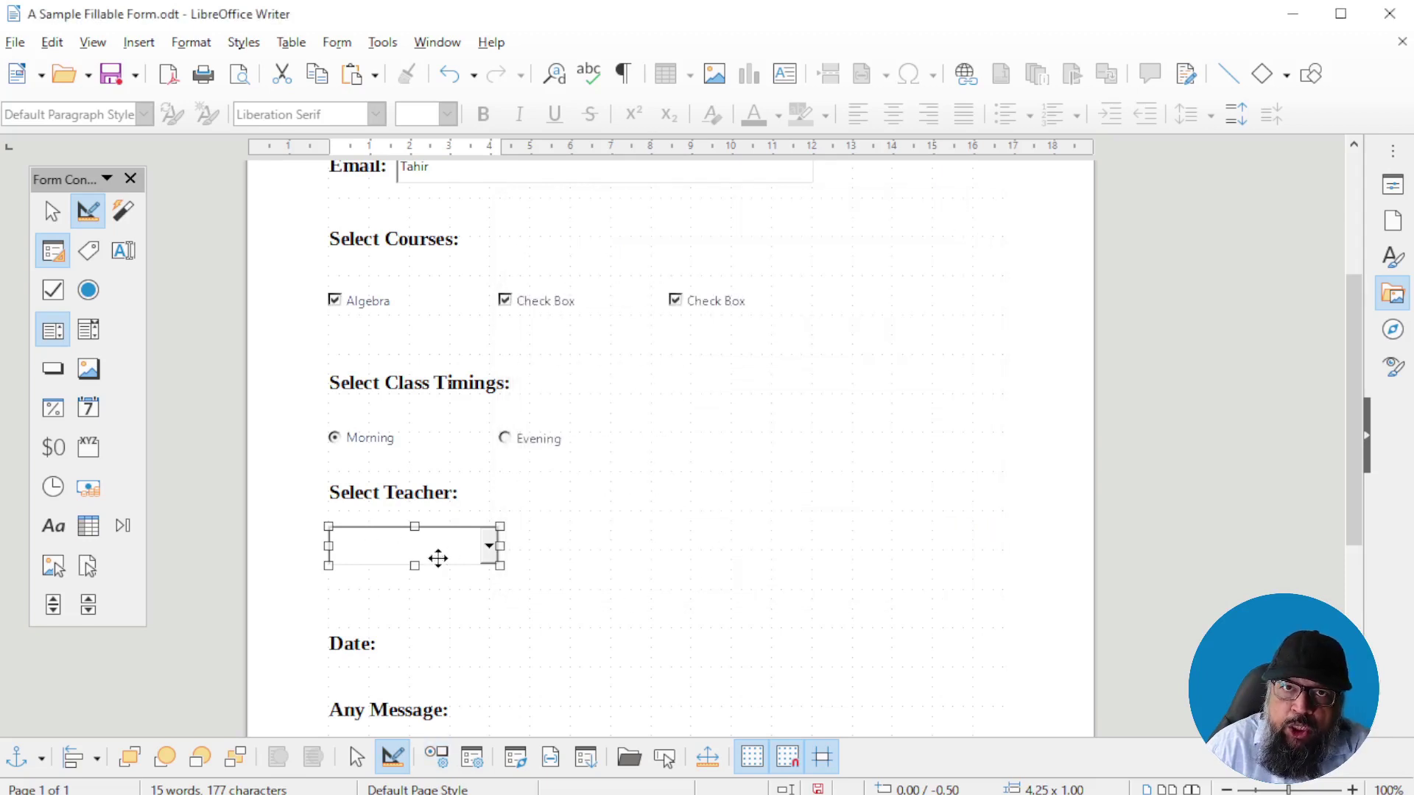
Outside design mode, choose Male from the Select Teacher list, then re-enable design mode
left_click(88, 211)
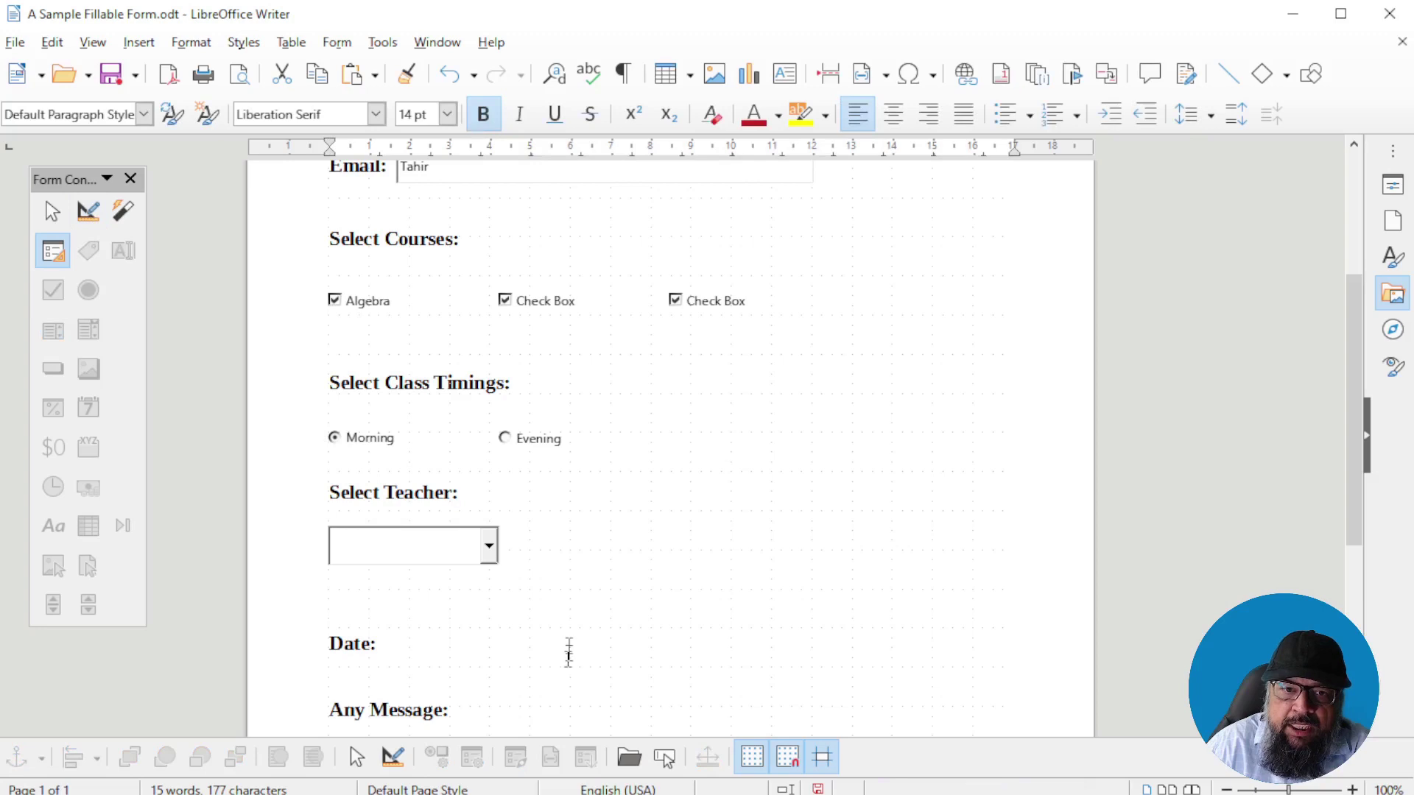
left_click(489, 545)
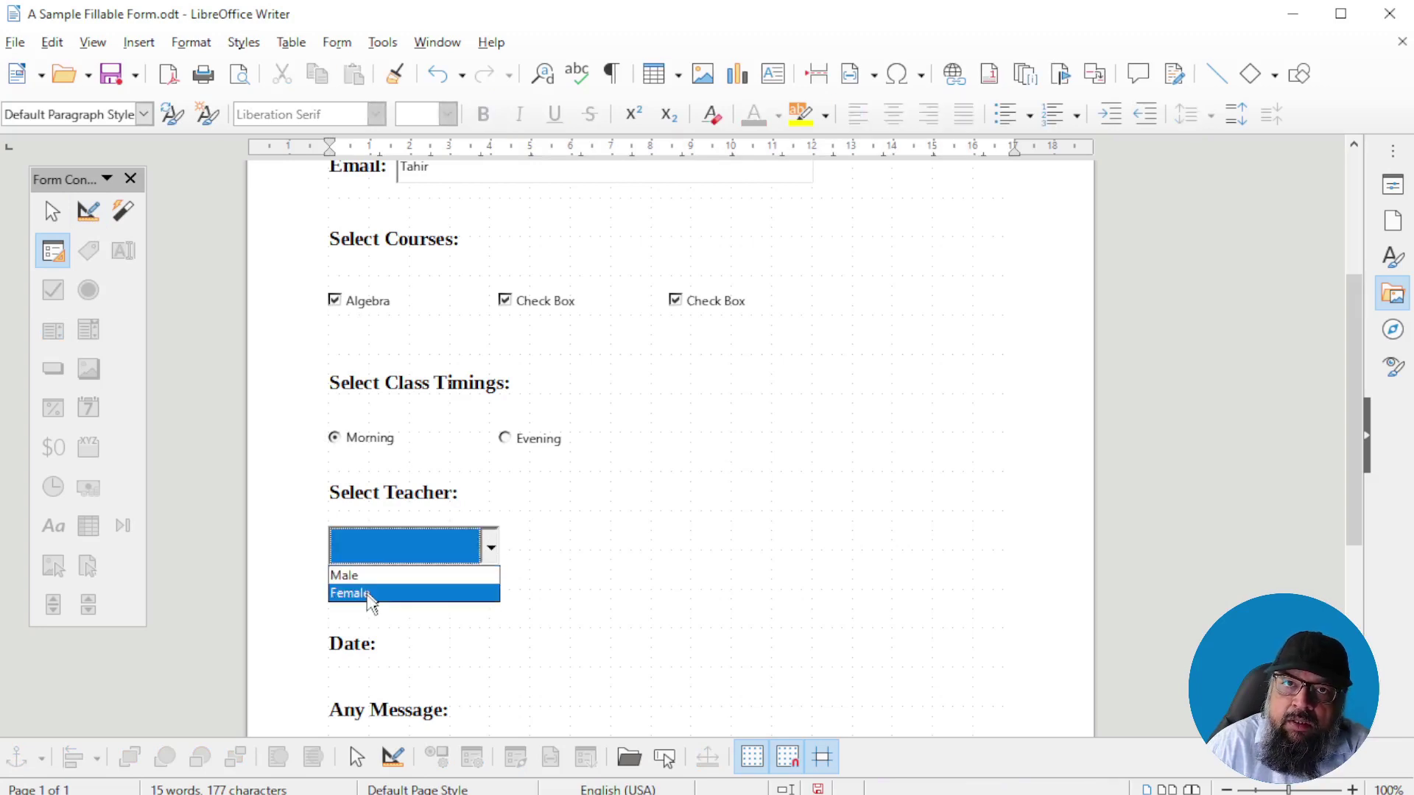
left_click(370, 583)
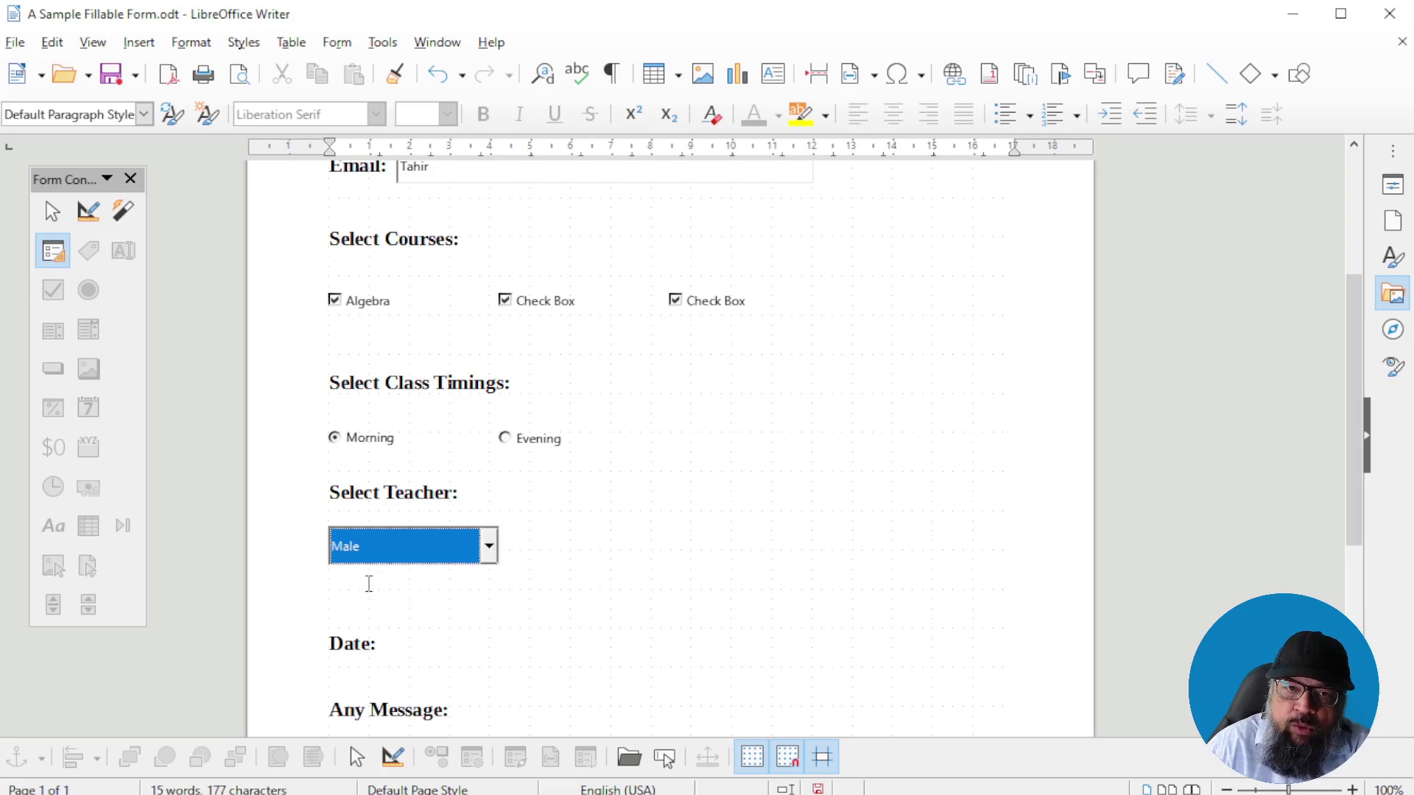
left_click(88, 212)
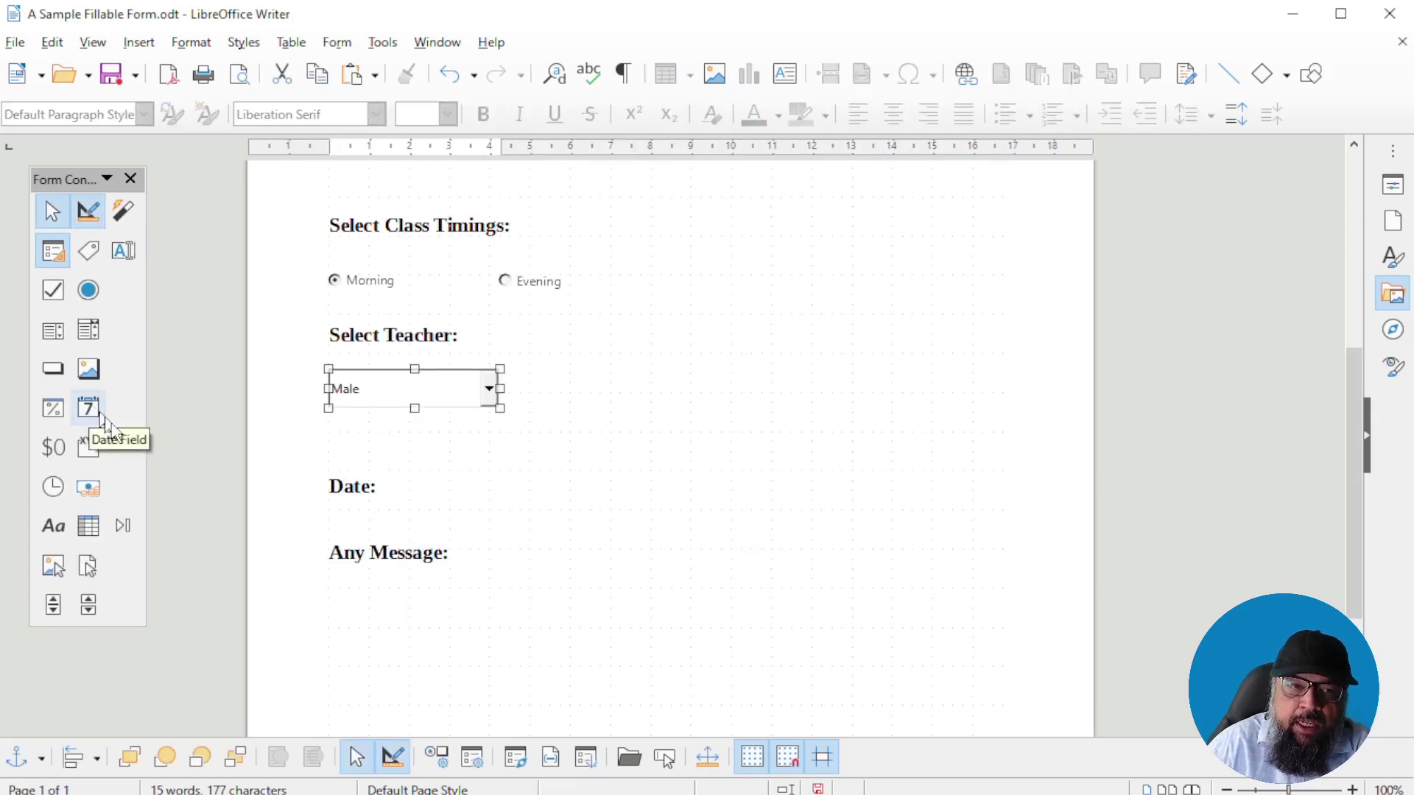
Draw a date field under the Date: label and review its default 19/07/2021 properties
left_click(89, 409)
left_click_drag(386, 499, 572, 539)
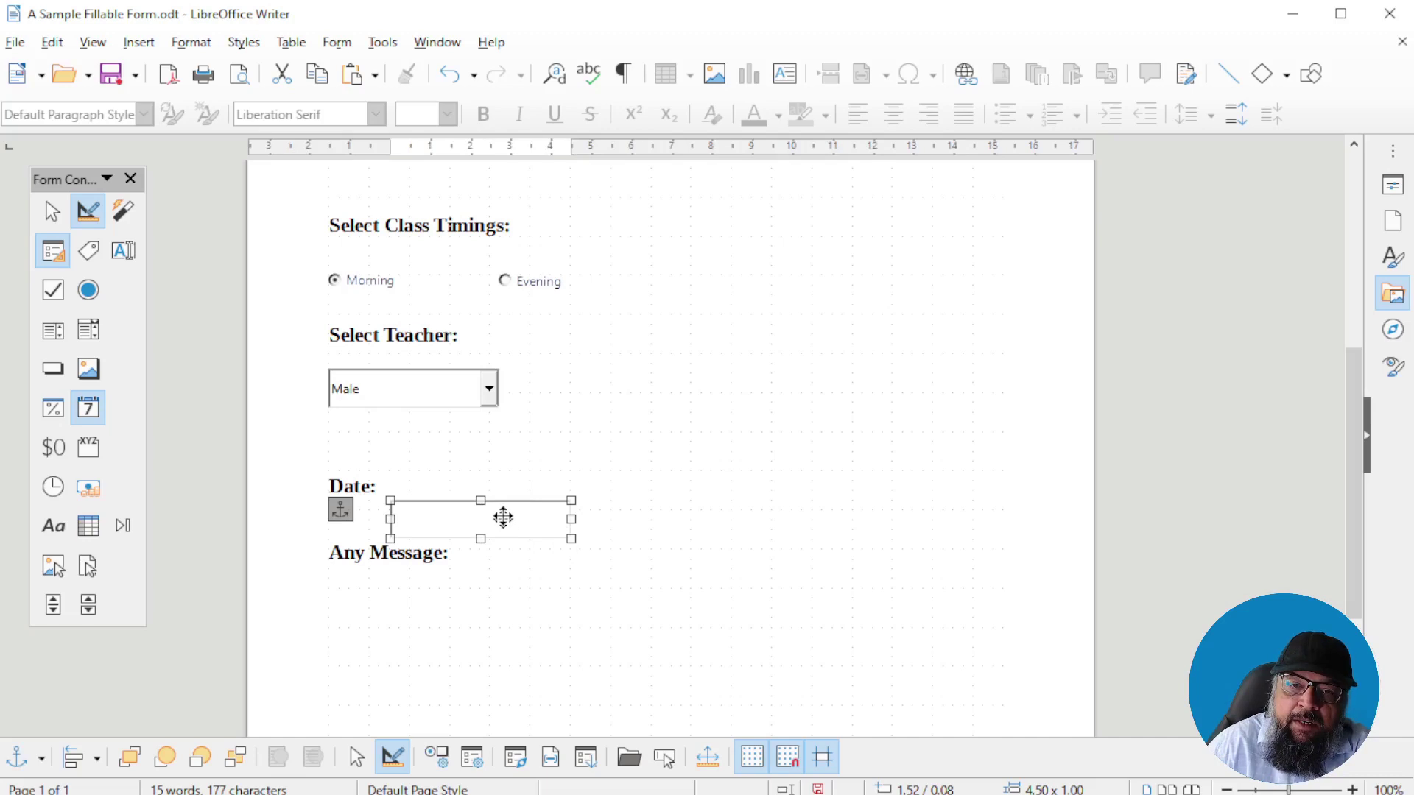
double_click(503, 517)
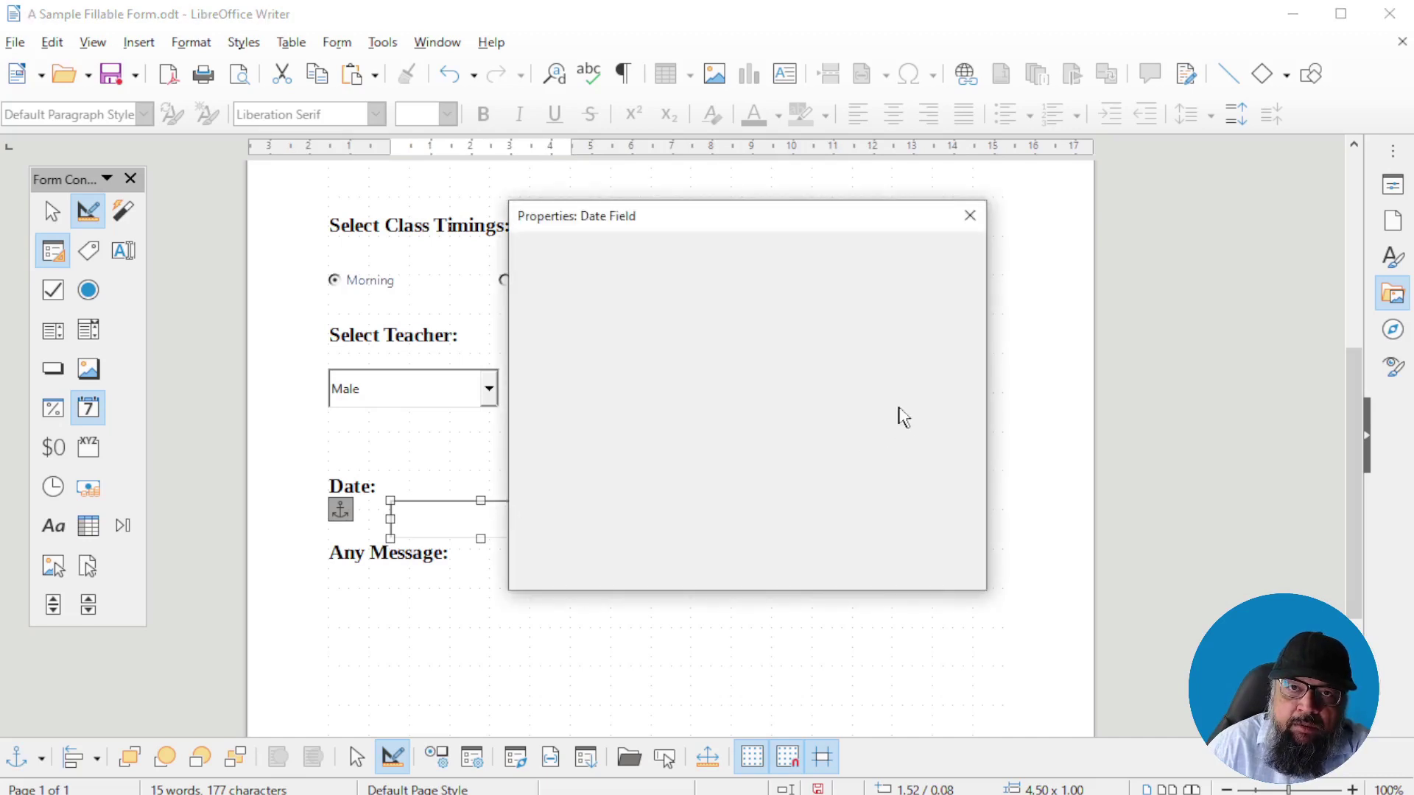
scroll(895, 416, "down", 5)
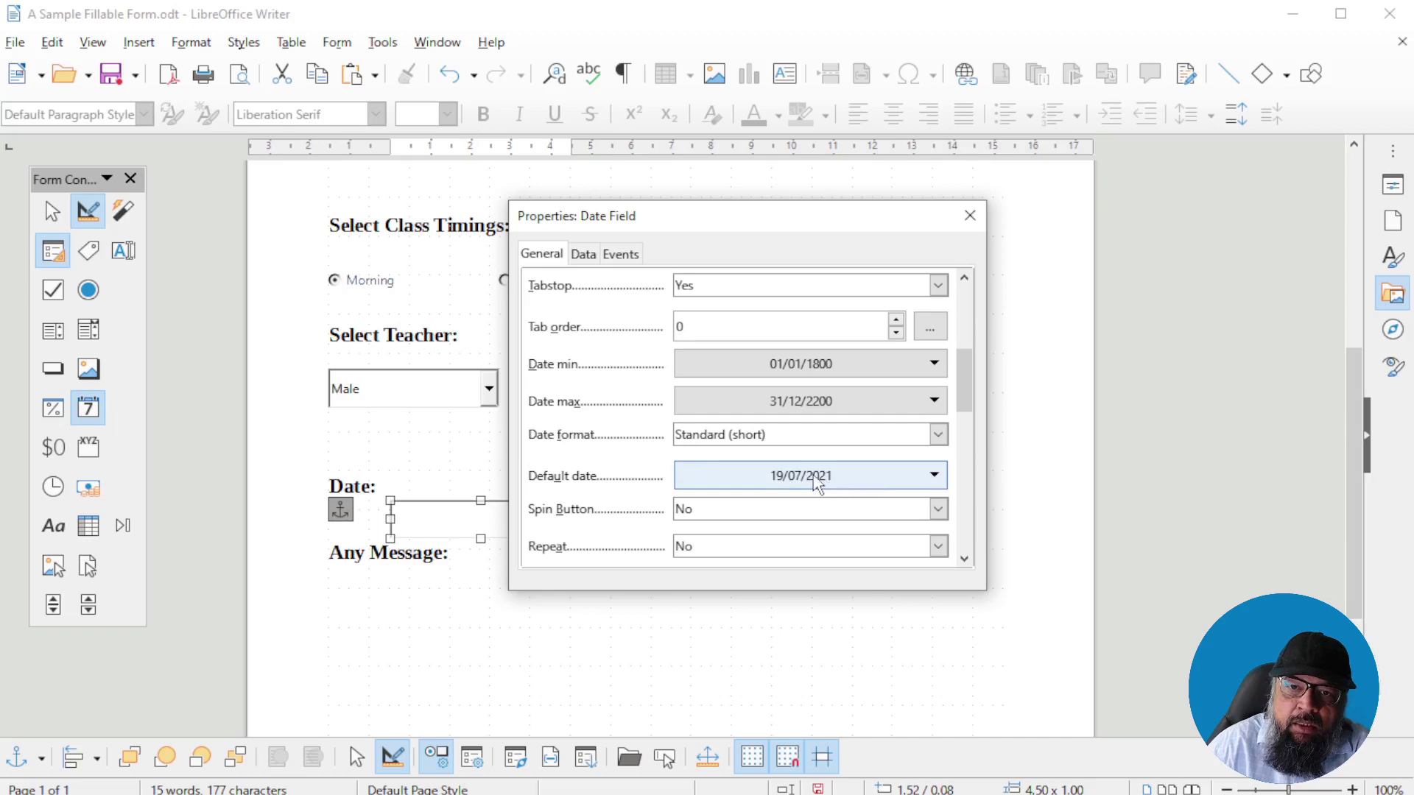
left_click(970, 216)
scroll(678, 544, "down", 3)
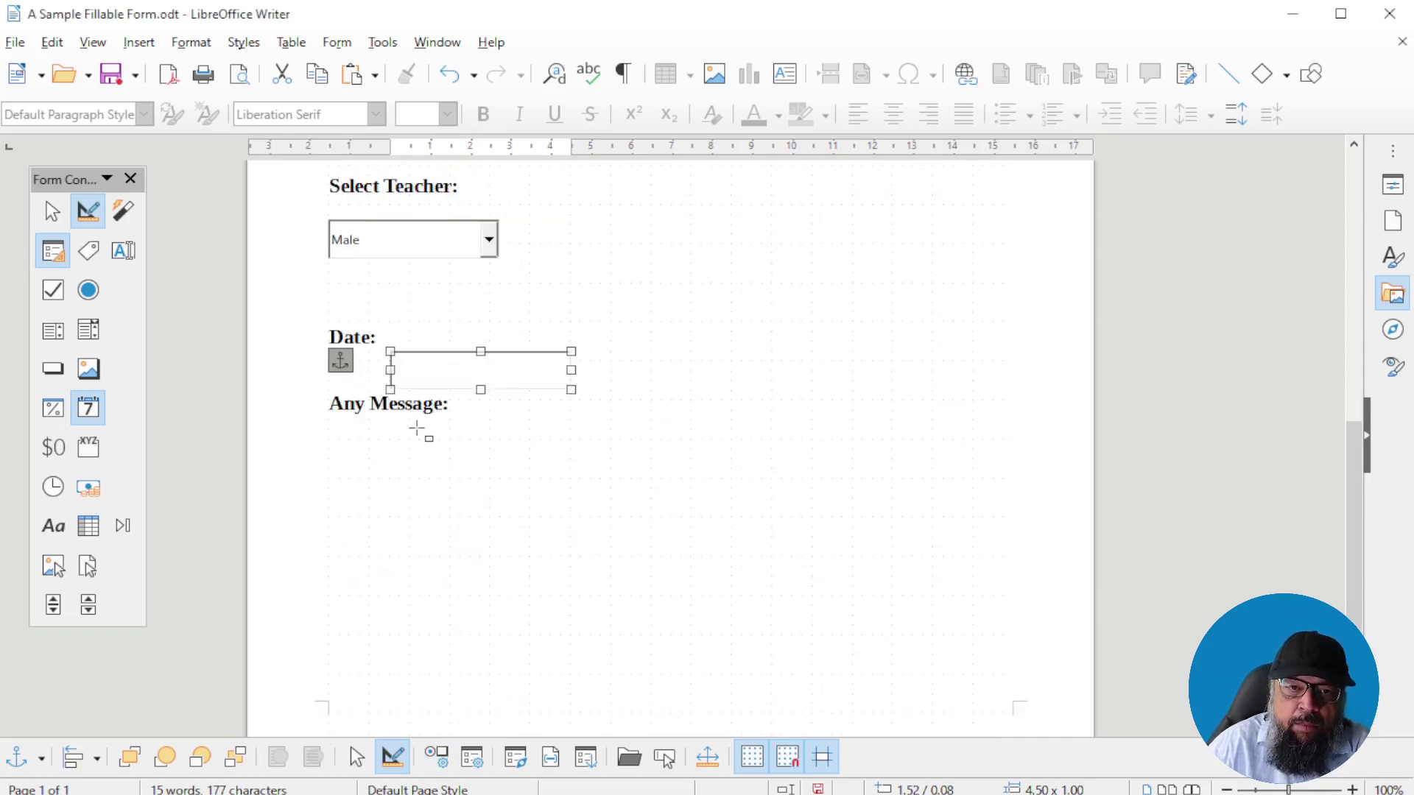
scroll(416, 428, "down", 1)
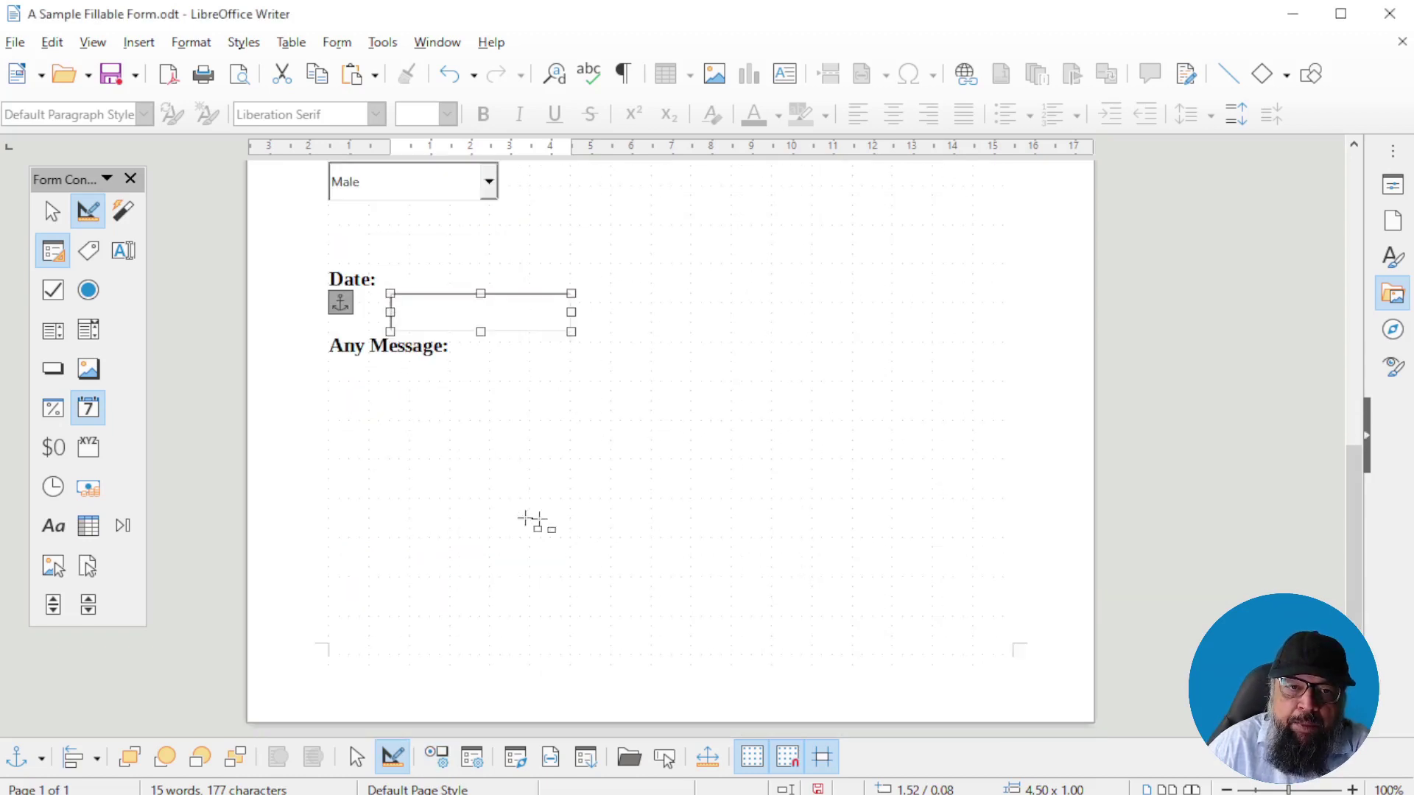
Draw a wide text box under Any Message: and set its text type and maximum text length
left_click(123, 250)
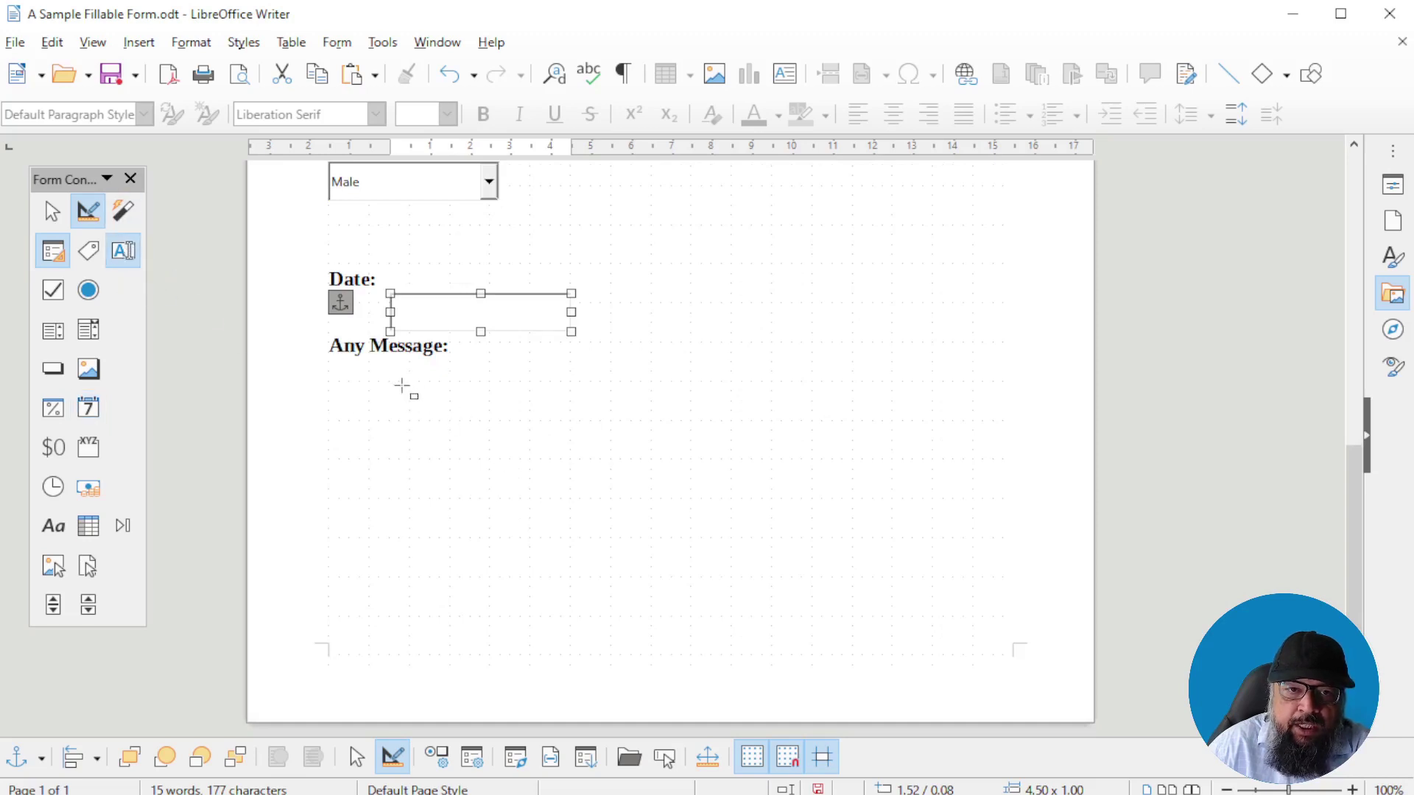
left_click_drag(337, 373, 975, 549)
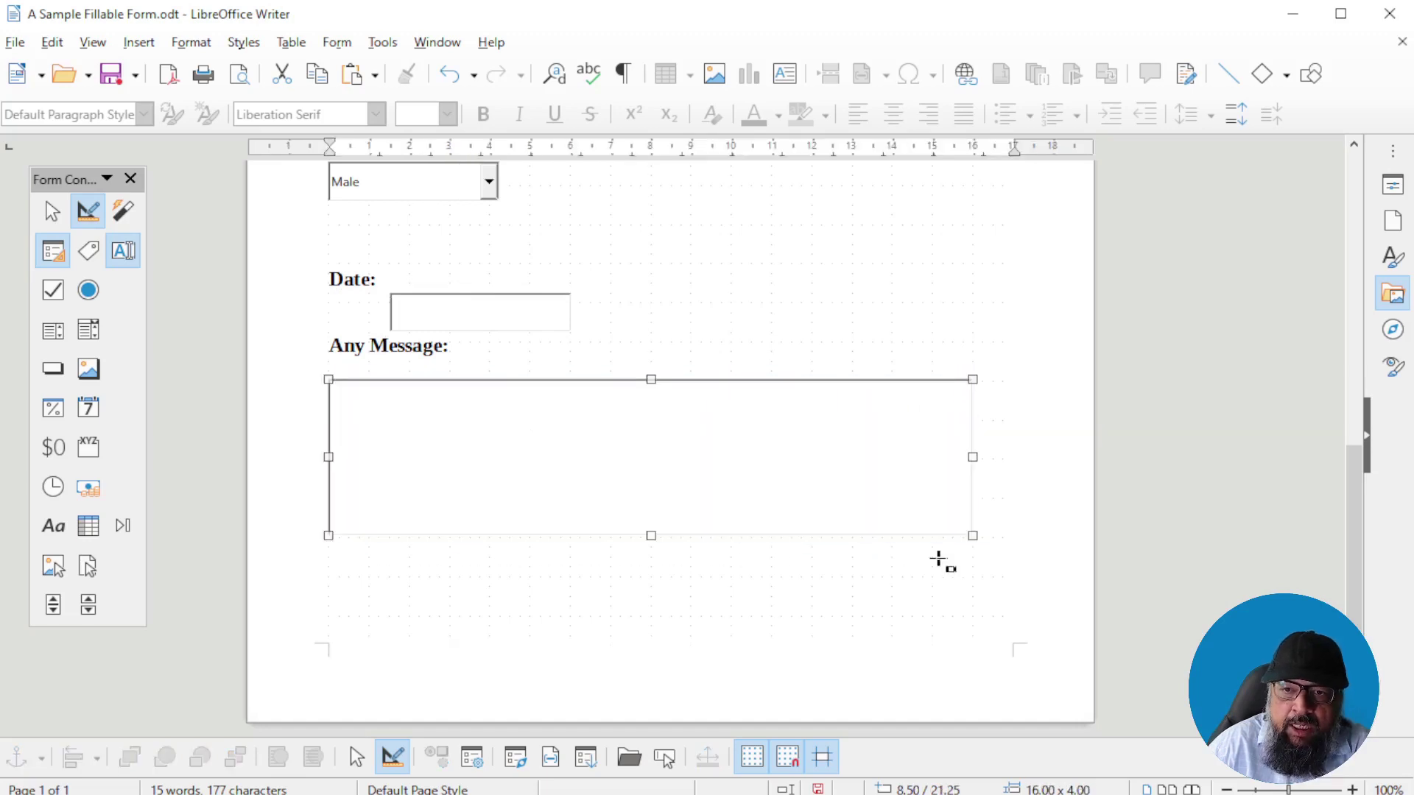
double_click(721, 461)
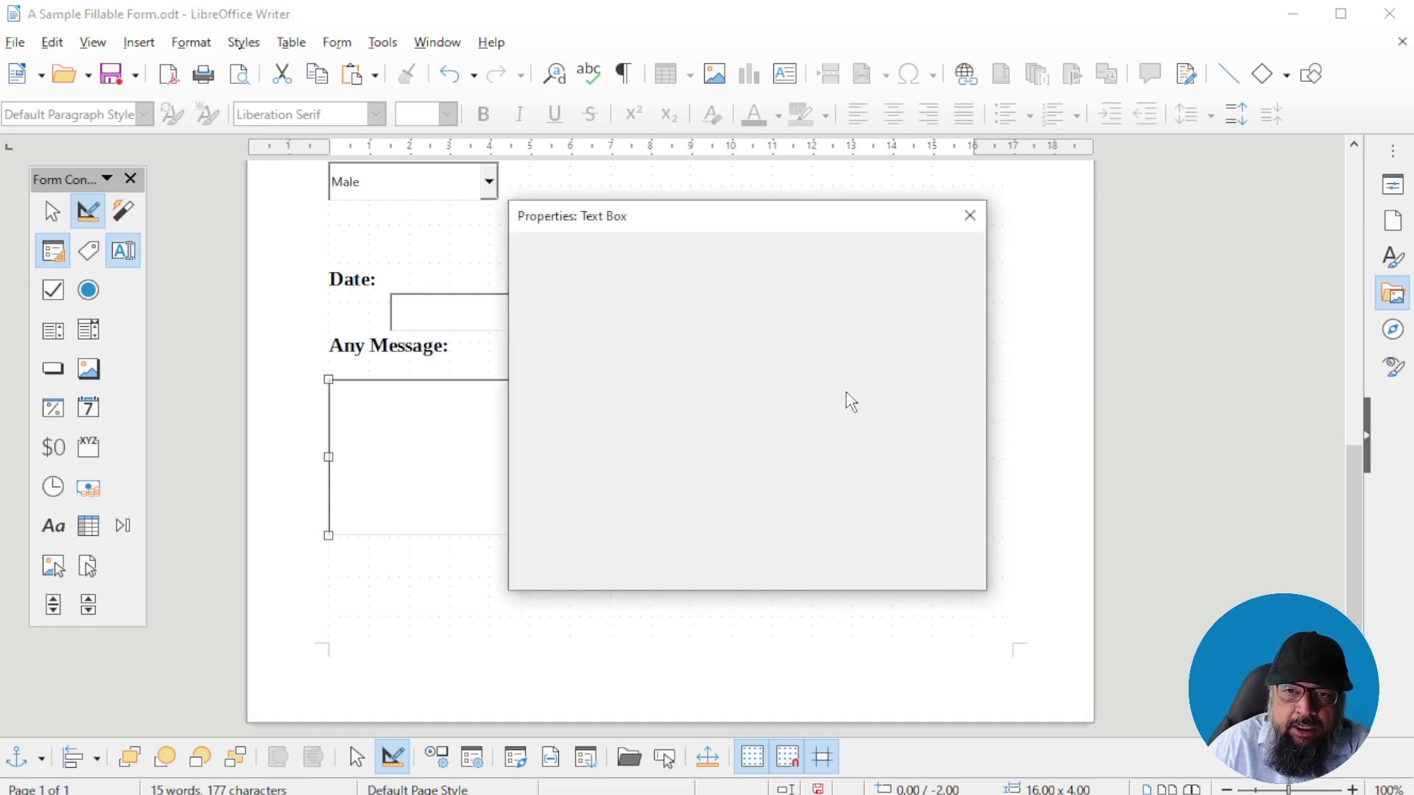
scroll(966, 441, "down", 6)
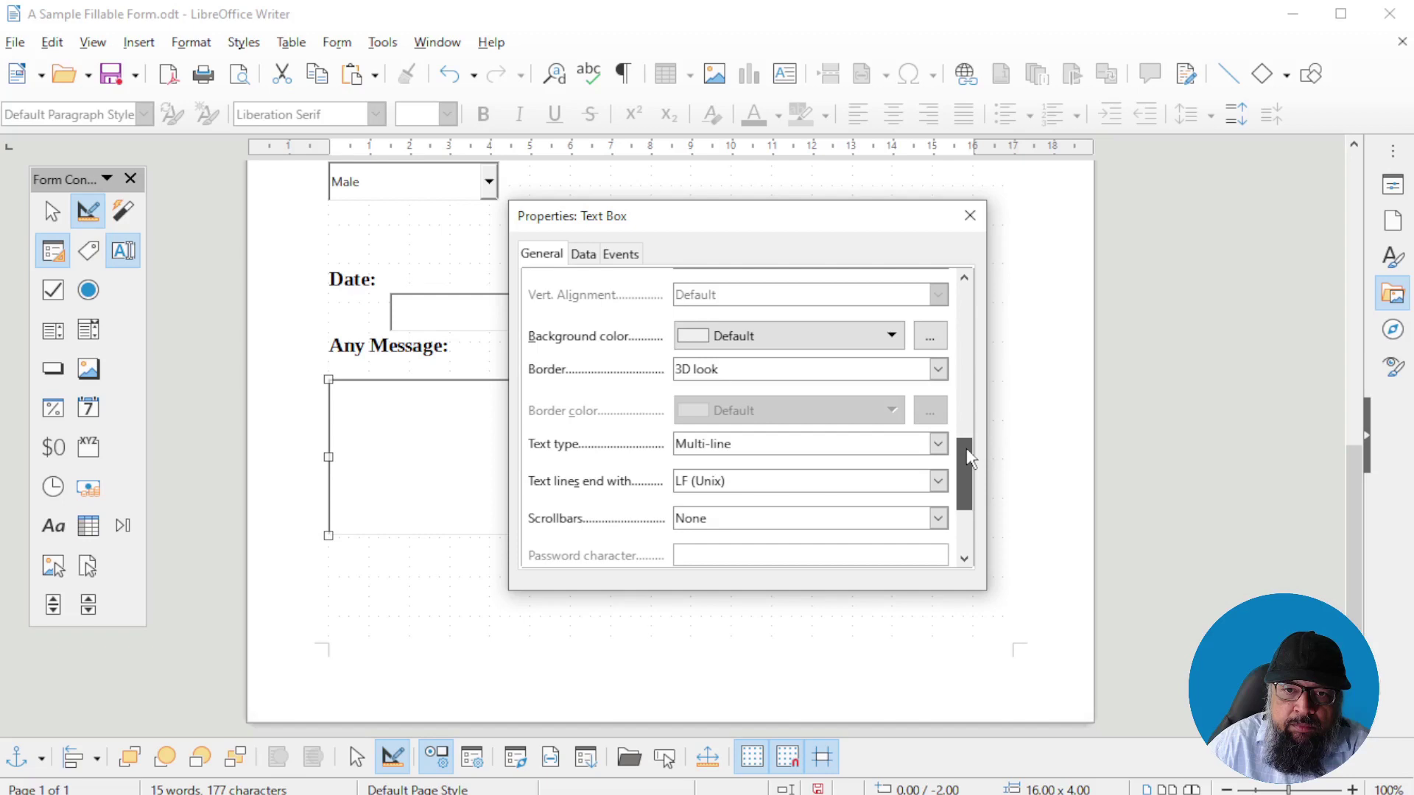
left_click(742, 456)
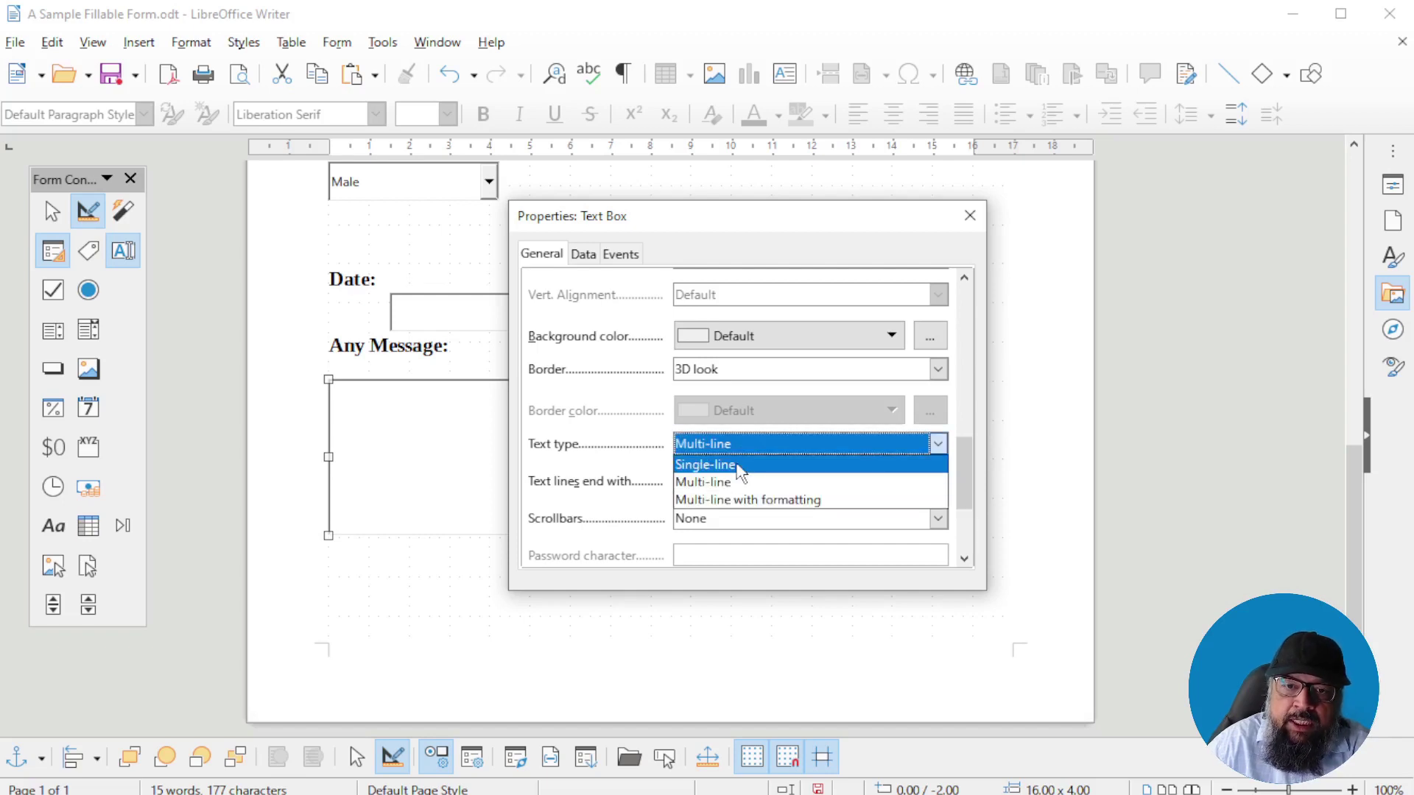
left_click(739, 463)
left_click_drag(962, 471, 961, 287)
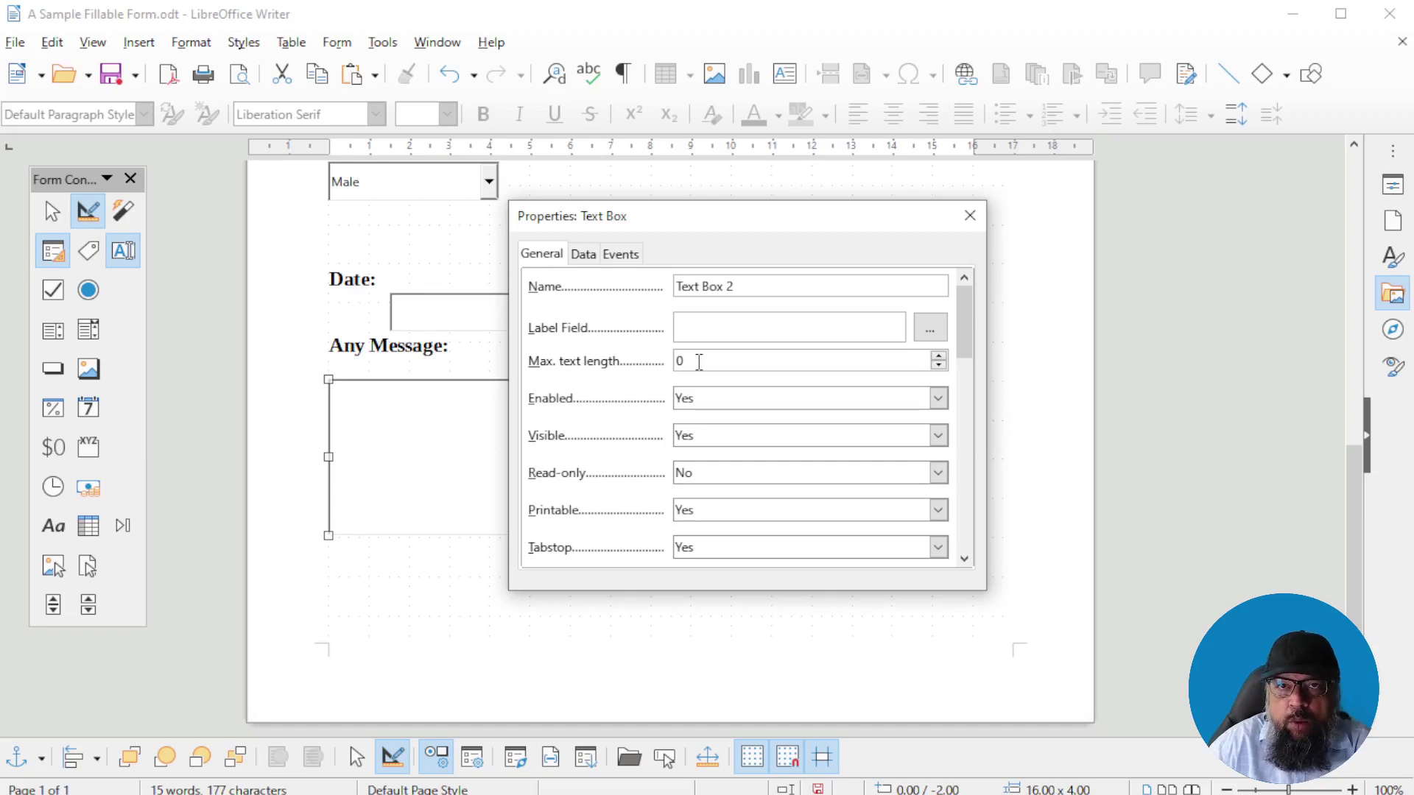
left_click_drag(699, 362, 662, 368)
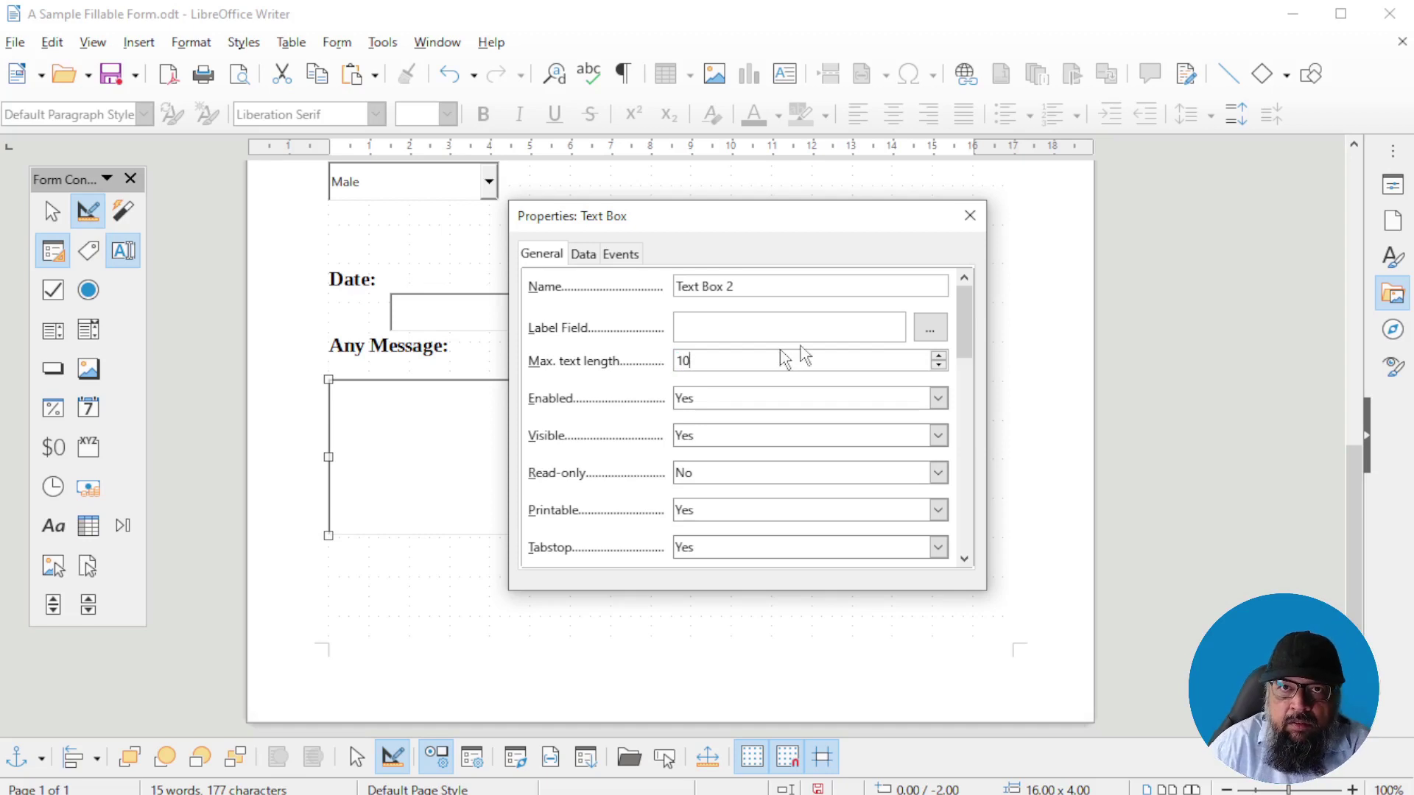
left_click(969, 216)
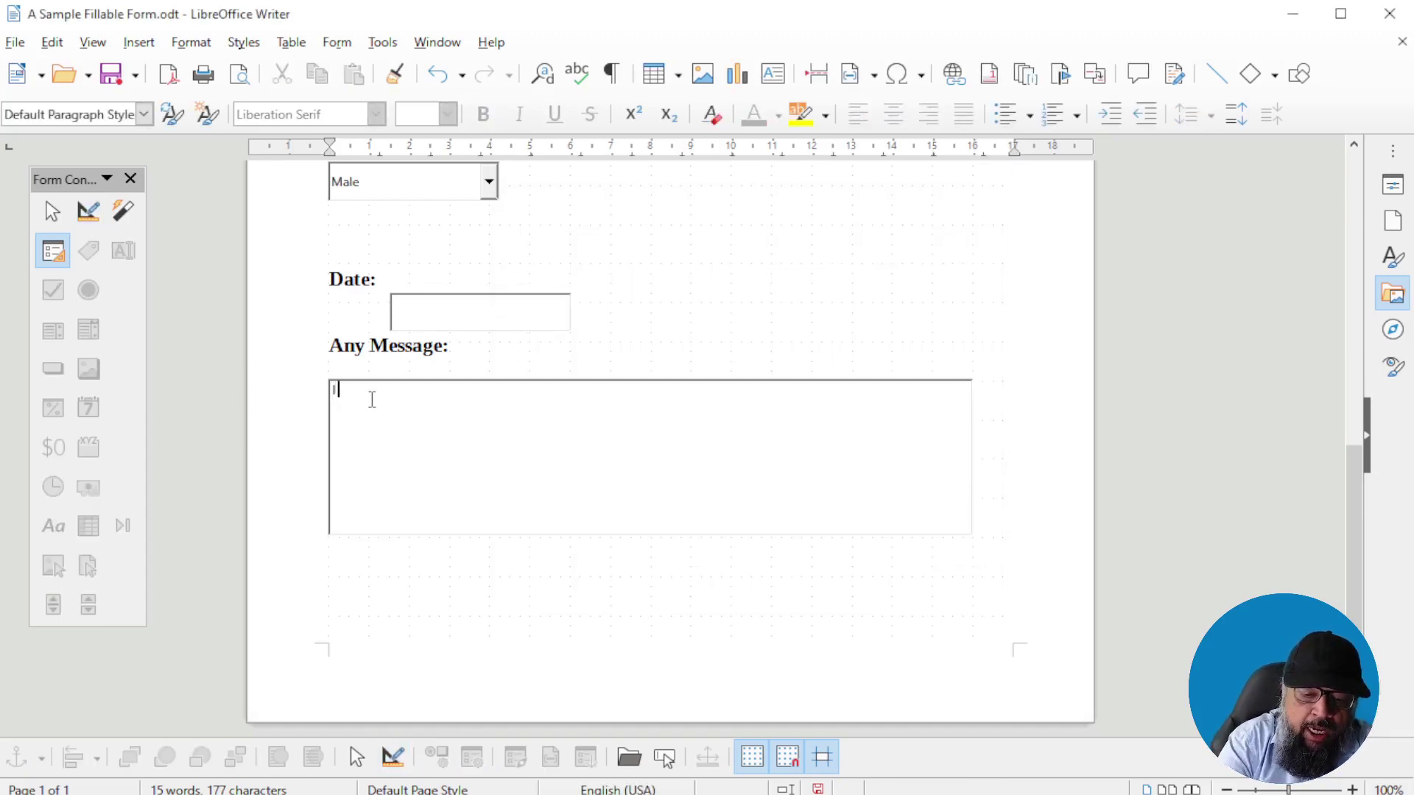
Type sample lines into the message box, then return to design mode and select it
type("y hav")
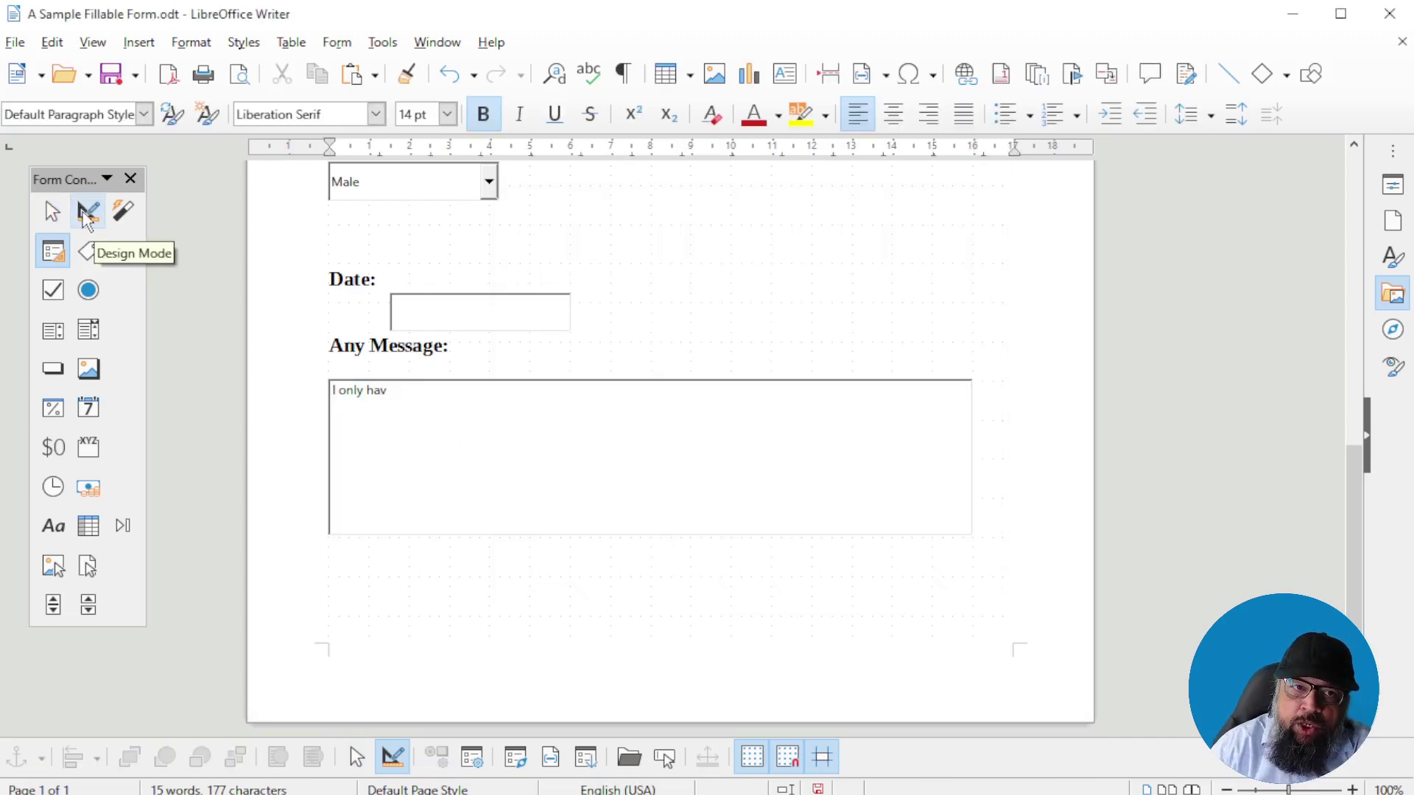
left_click(88, 215)
left_click(439, 395)
type("dfgdfgdfgd")
type(" fd")
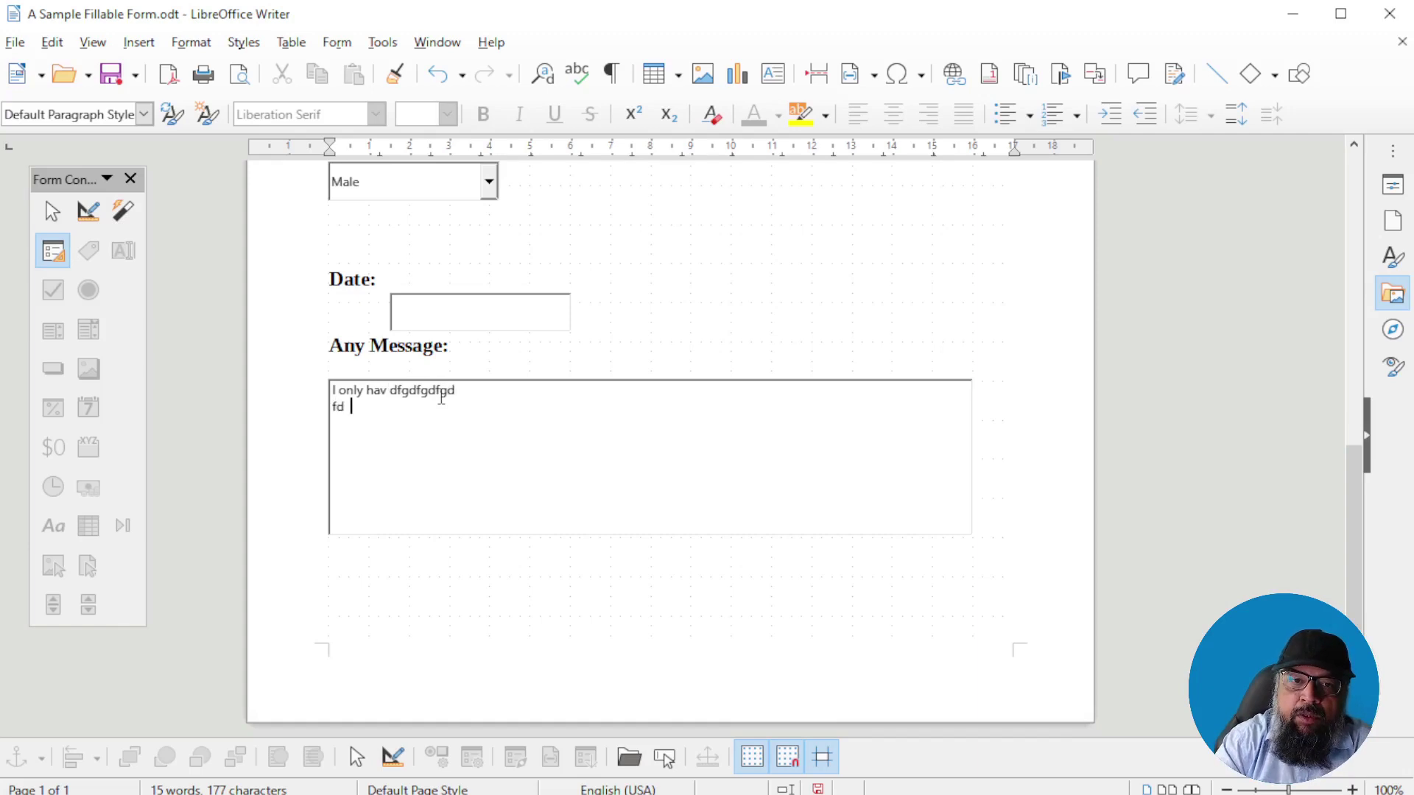
type("gdf dfgdfg")
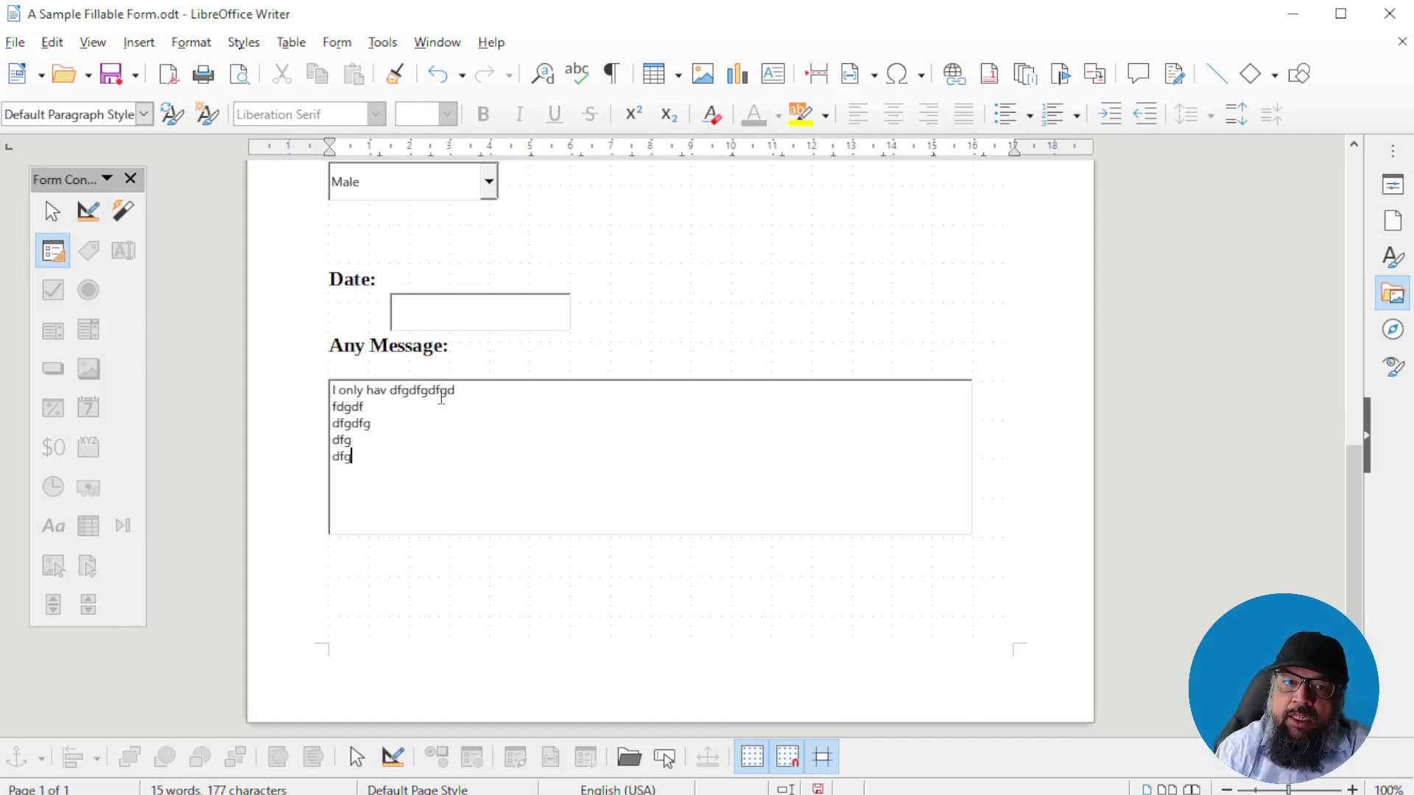
left_click(87, 211)
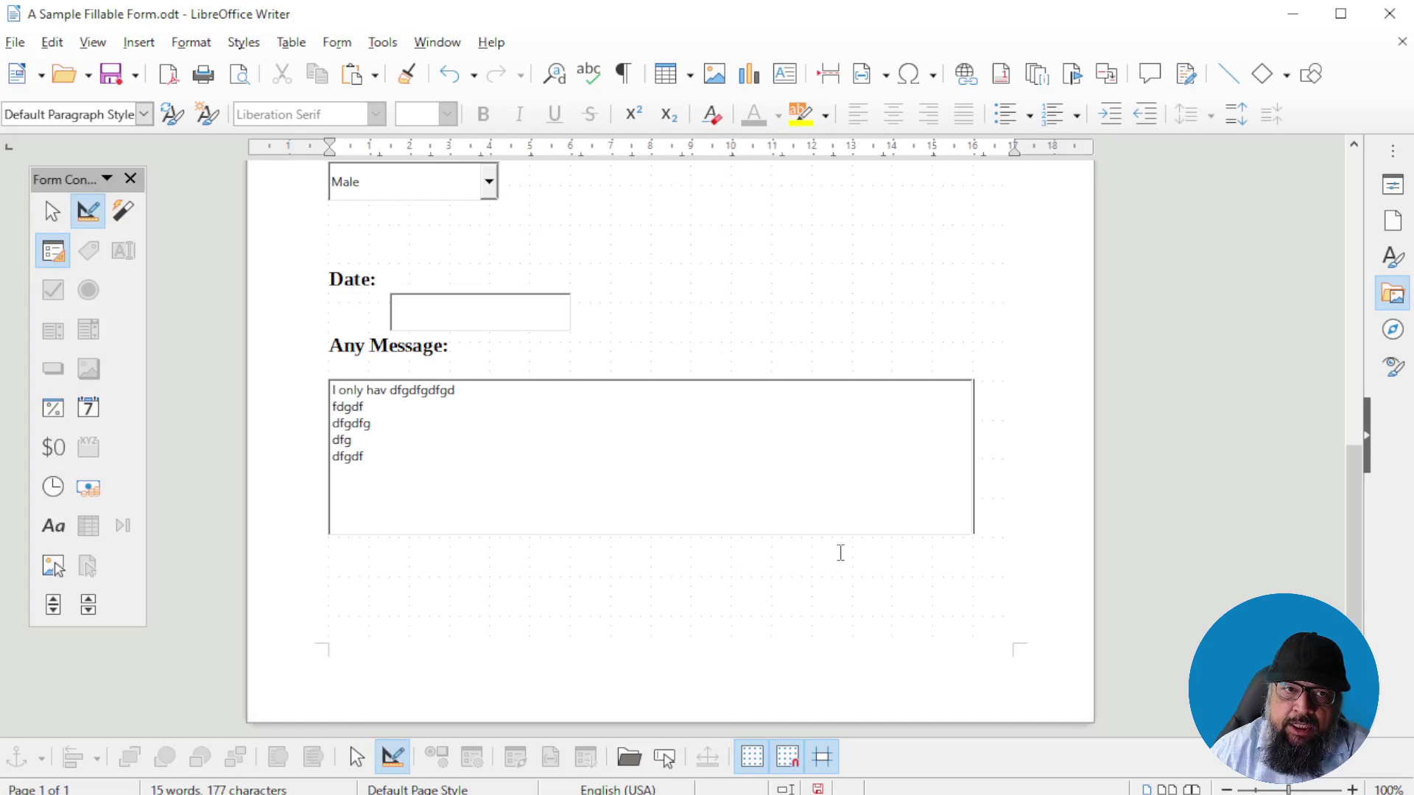
left_click(655, 456)
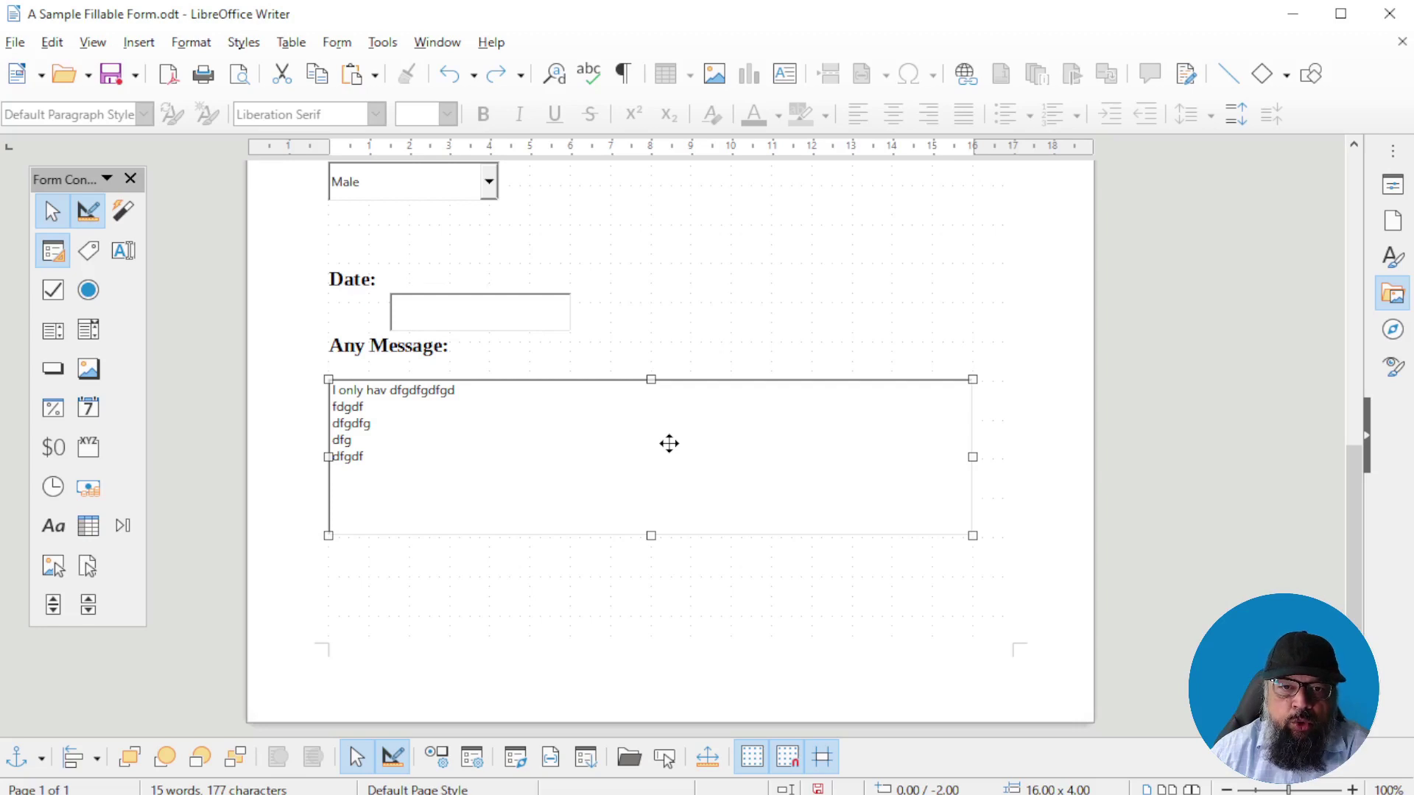
Set the message box's background colour to Yellow
double_click(669, 444)
scroll(969, 420, "down", 3)
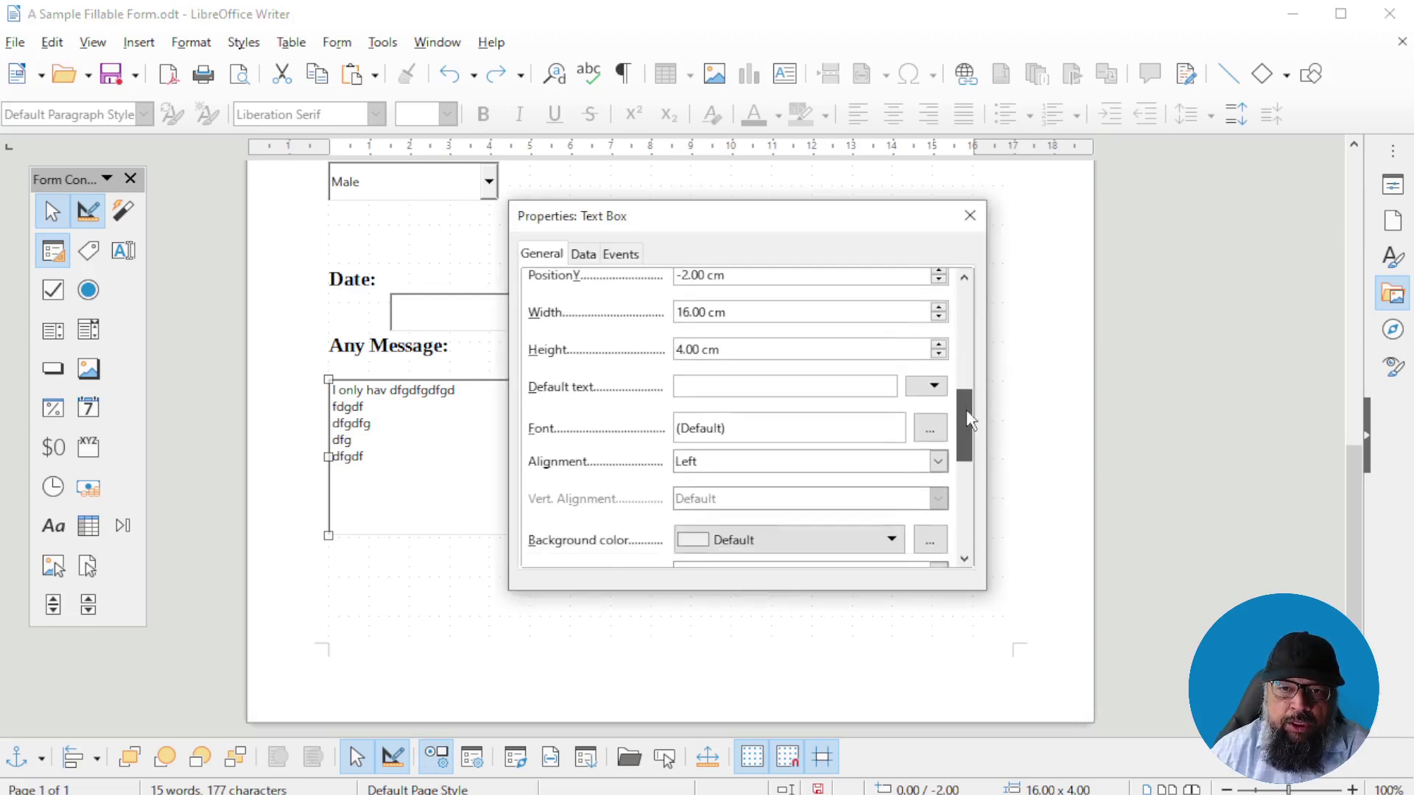
scroll(969, 420, "down", 2)
left_click(825, 475)
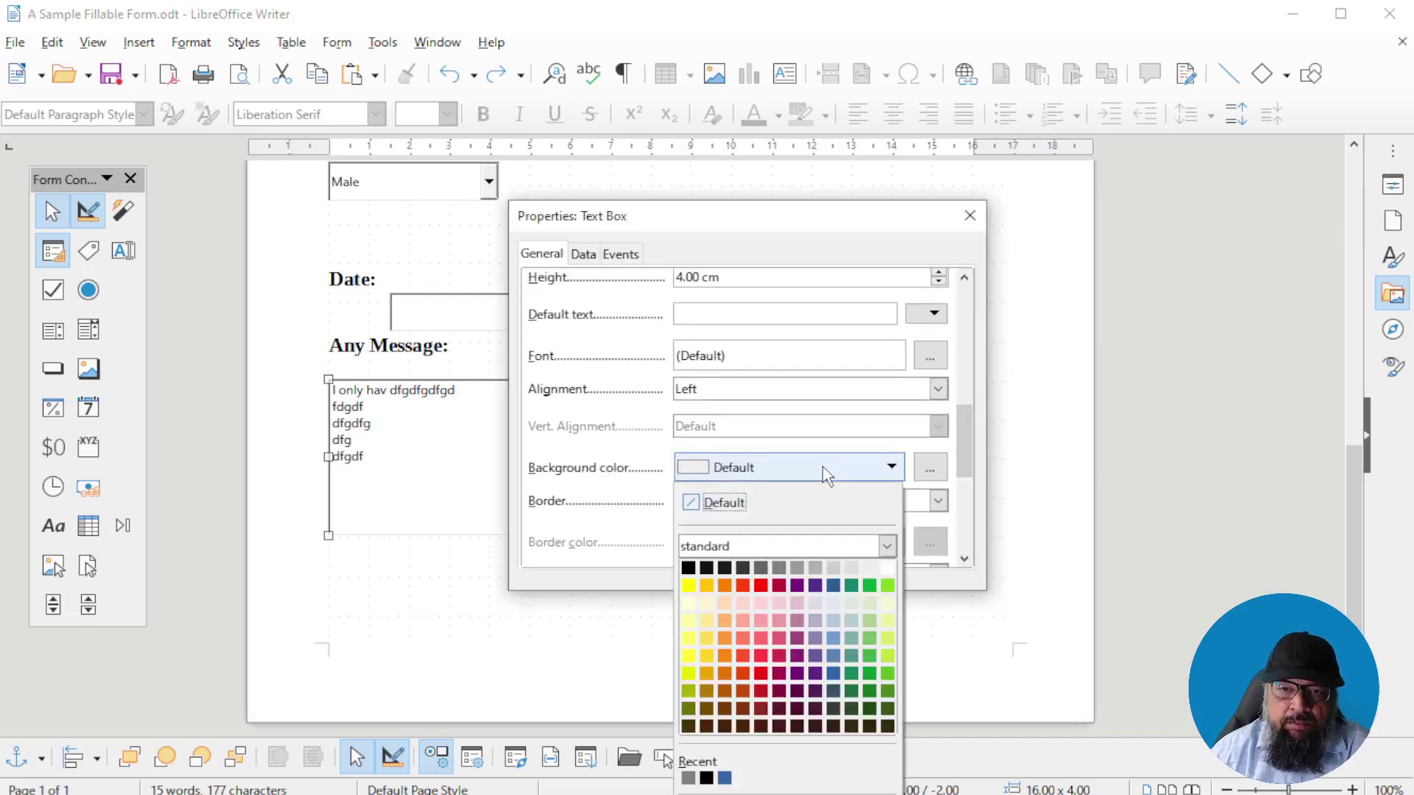
left_click(688, 585)
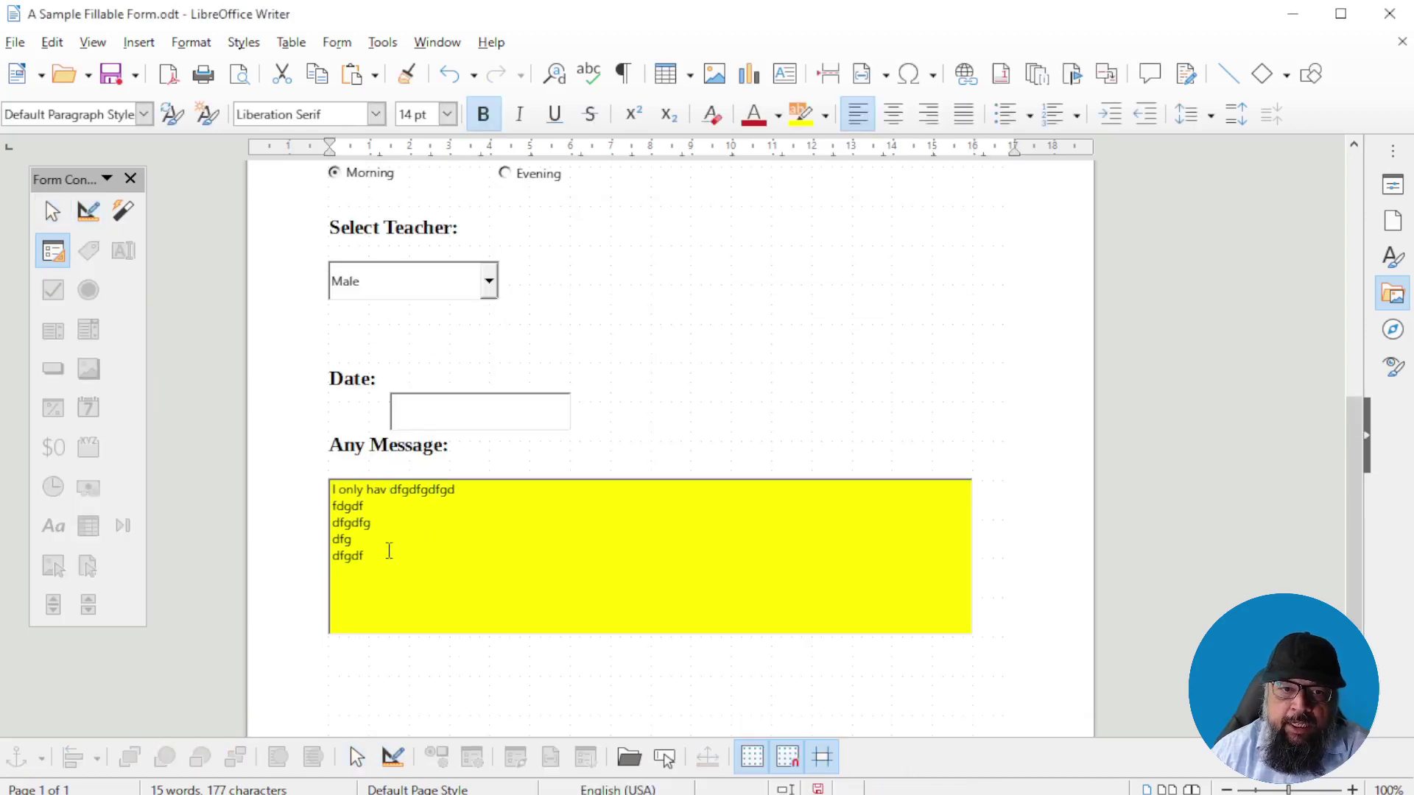
Delete the sample text from the message box
left_click_drag(389, 551, 318, 488)
key("Delete")
scroll(950, 597, "up", 3)
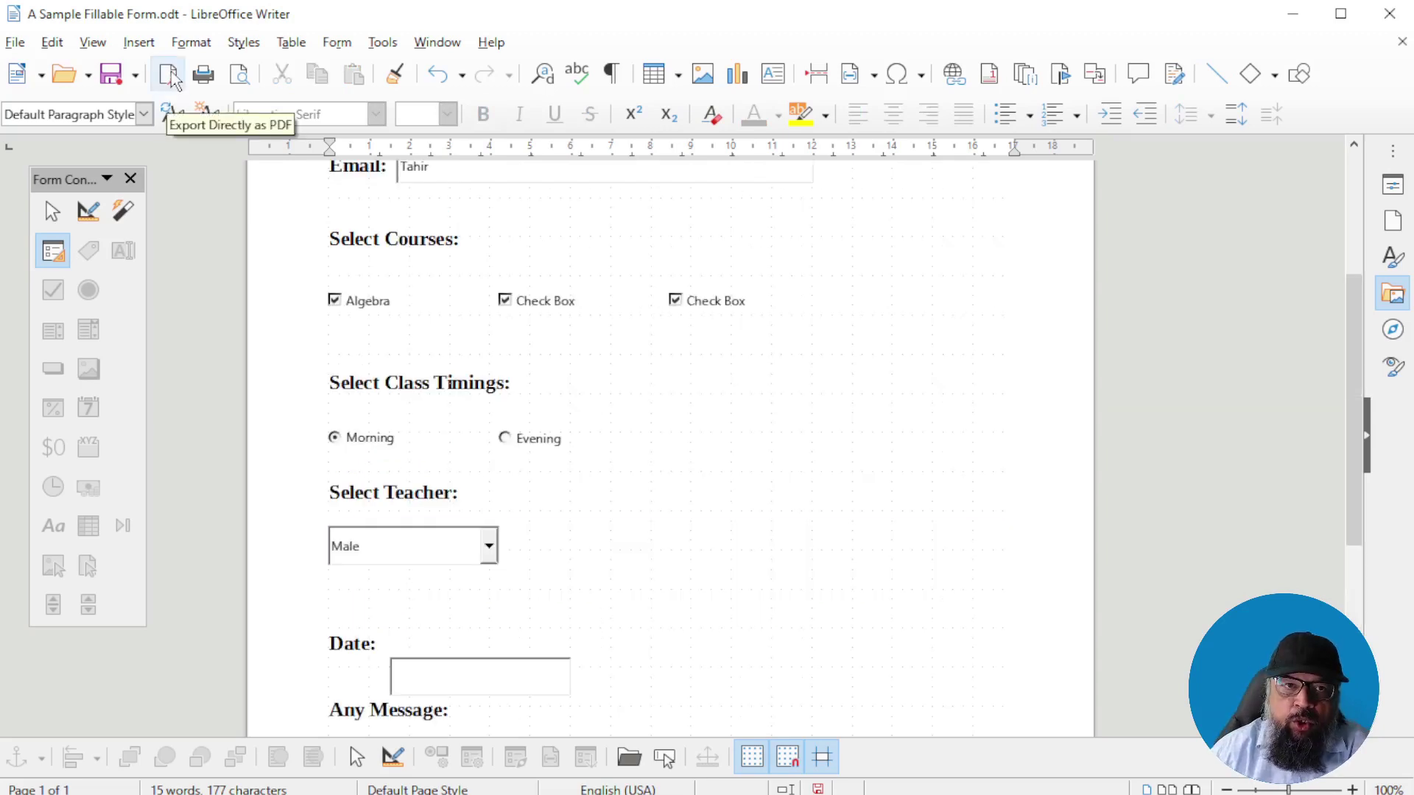
Export the form directly as PDF, naming it A Sample Fillable Form-NEW
left_click(172, 77)
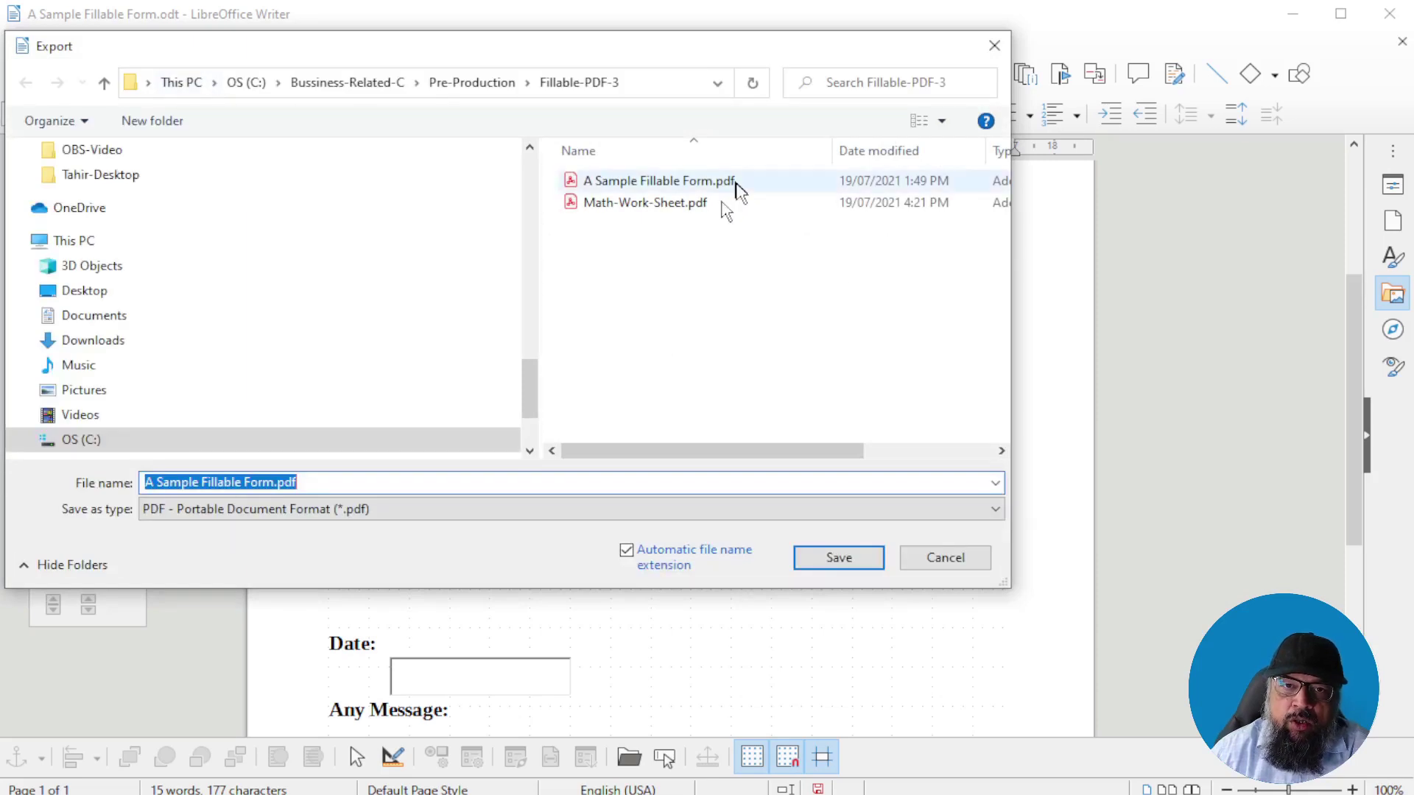
left_click(276, 483)
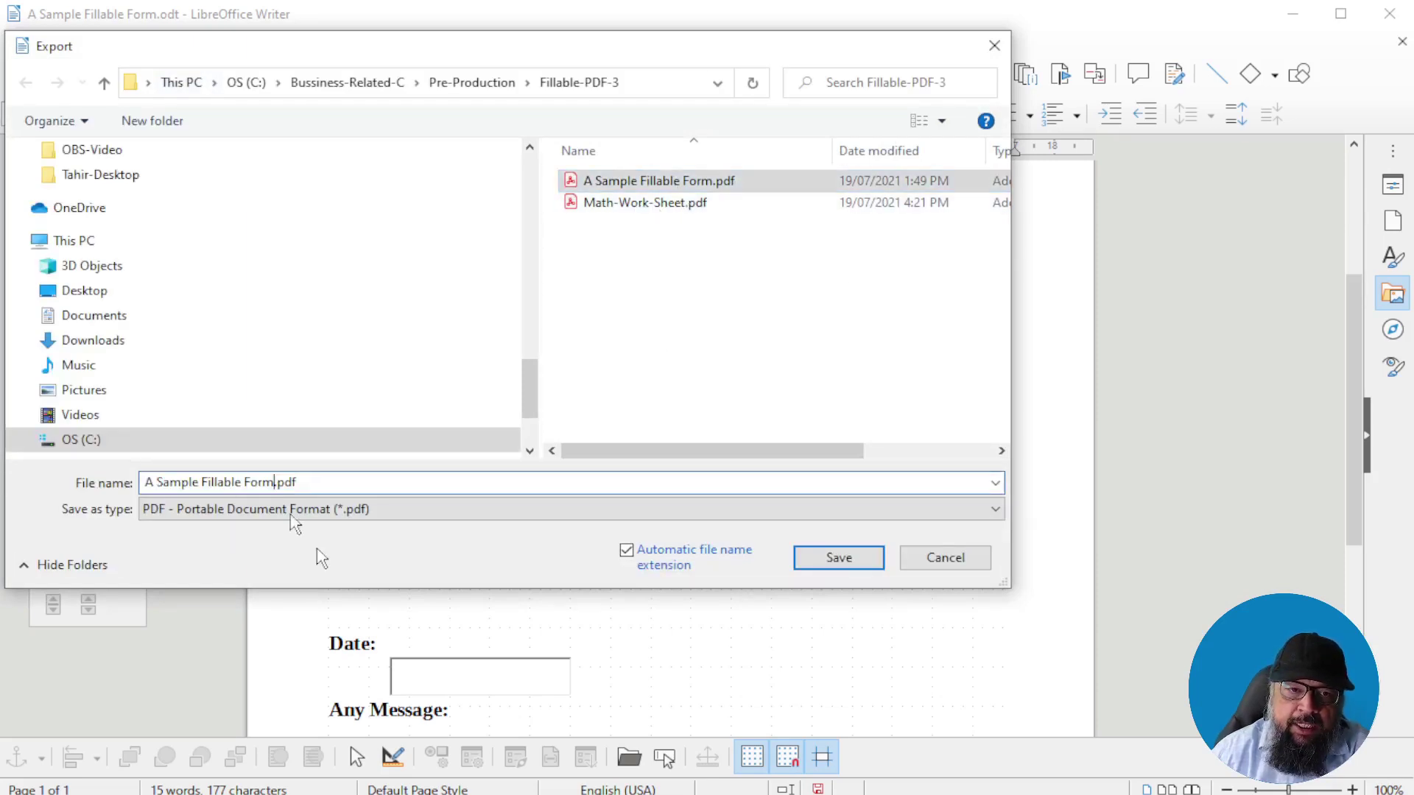
type("-NEW")
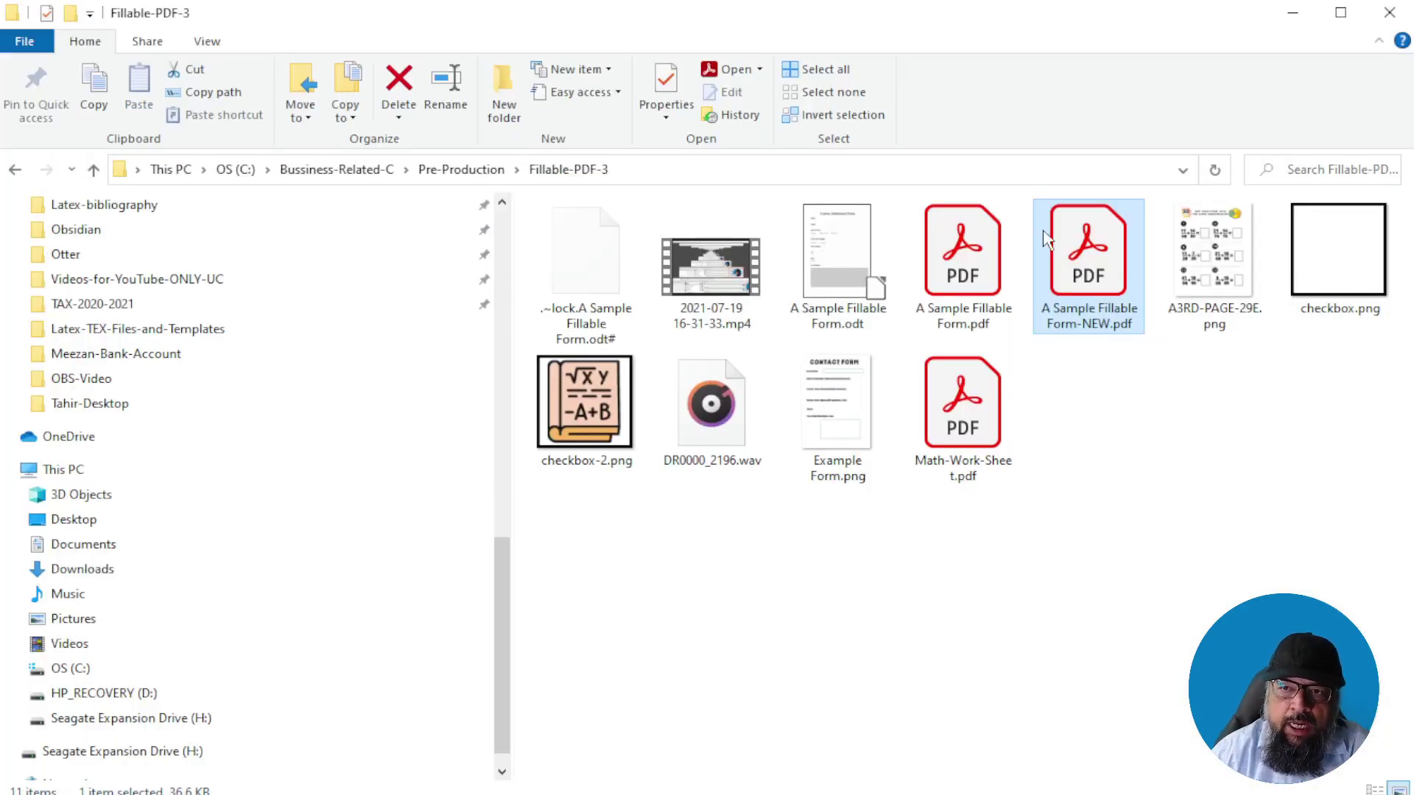
Open the exported -NEW PDF in Acrobat Reader and choose Female as the teacher
double_click(1048, 273)
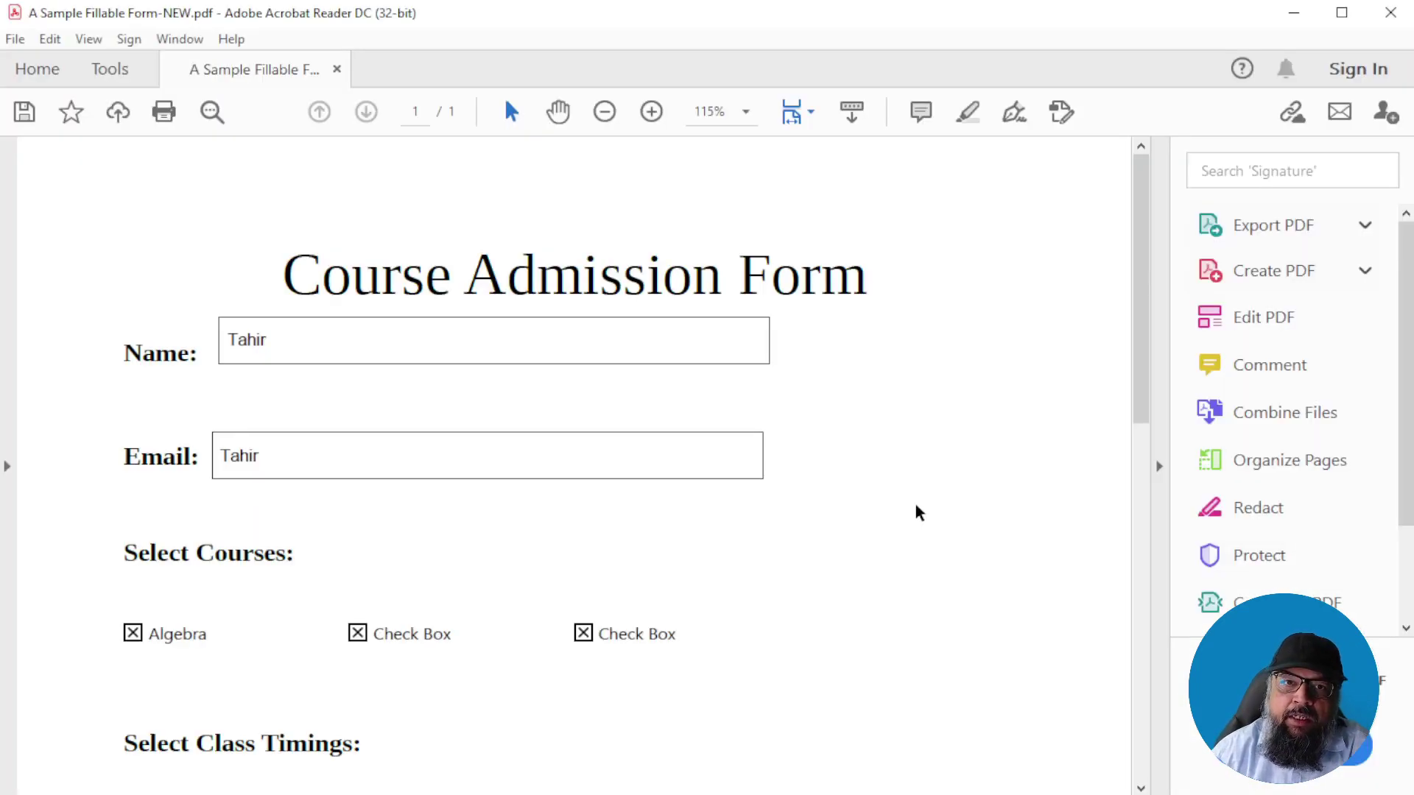
scroll(918, 513, "down", 6)
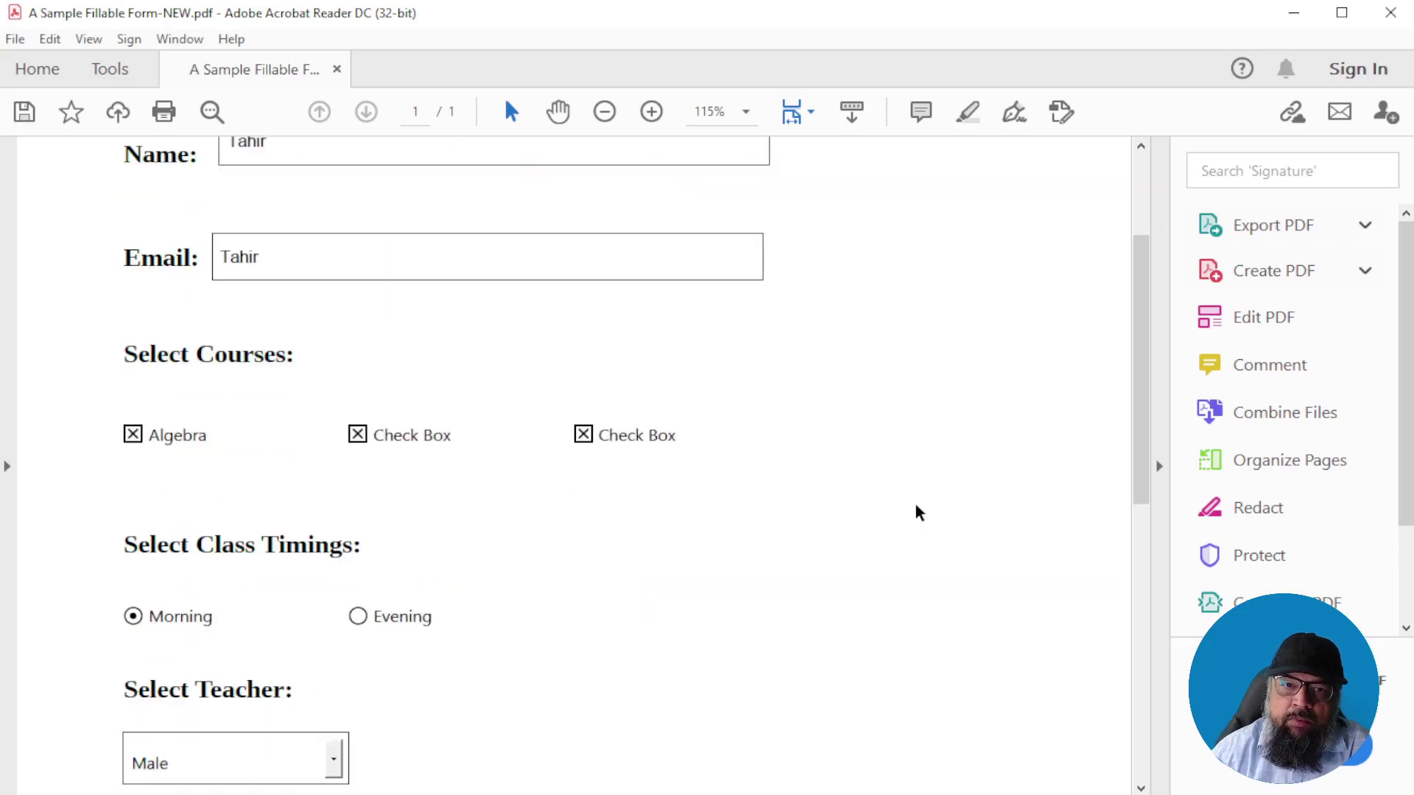
scroll(918, 513, "down", 2)
left_click(333, 361)
left_click(250, 433)
Switch the class timing to Evening, untick the third course, and open Canva's Download panel
scroll(568, 457, "up", 1)
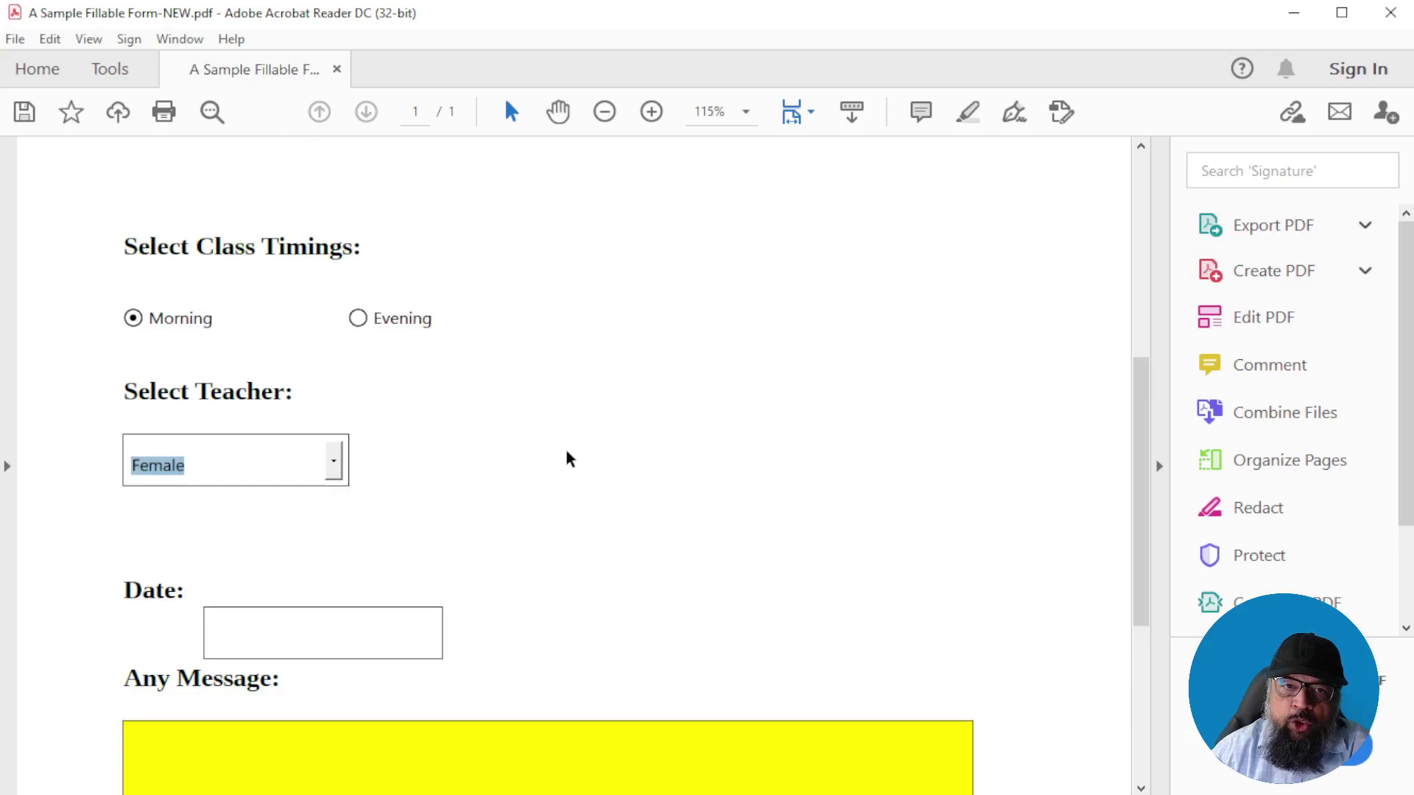
left_click(359, 319)
scroll(710, 462, "up", 2)
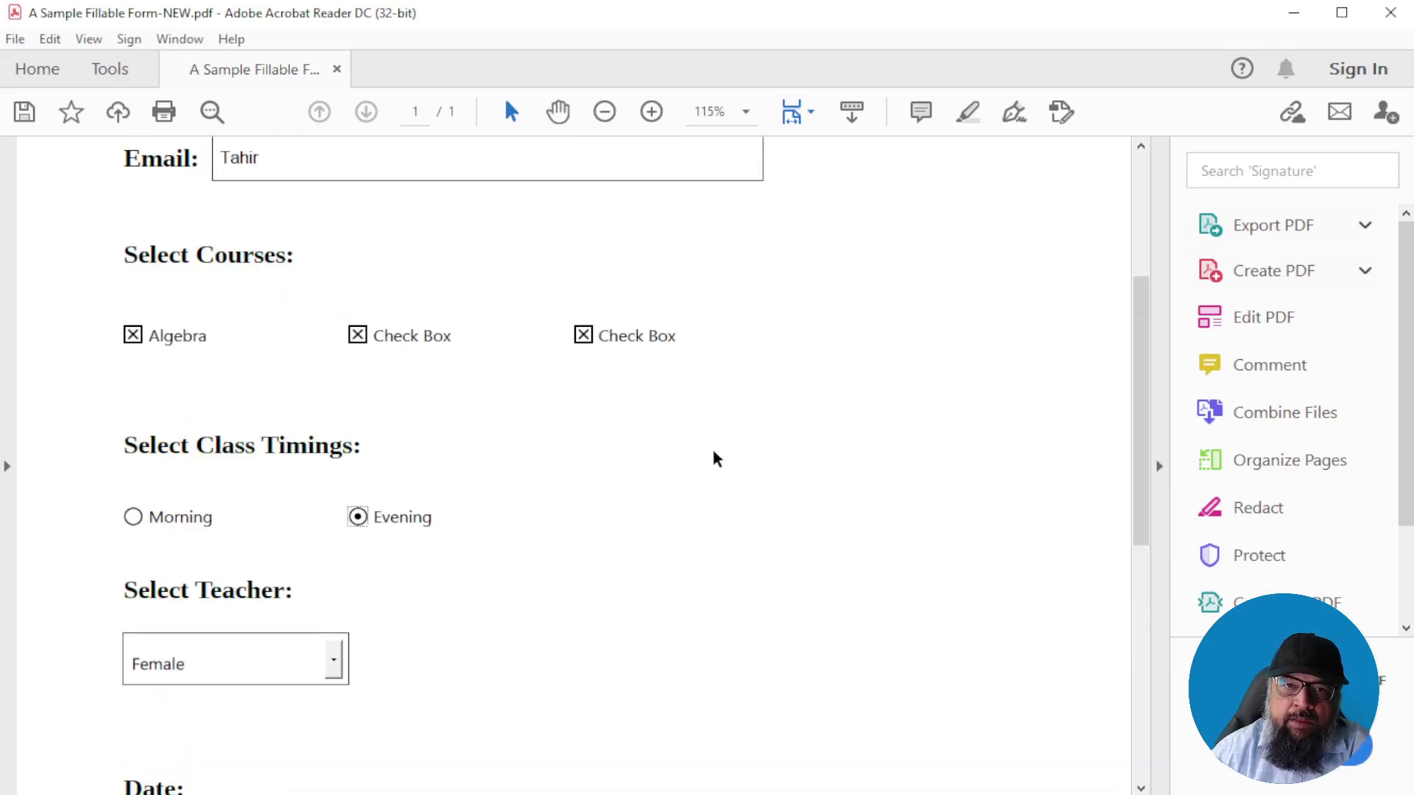
left_click(582, 337)
scroll(803, 464, "up", 3)
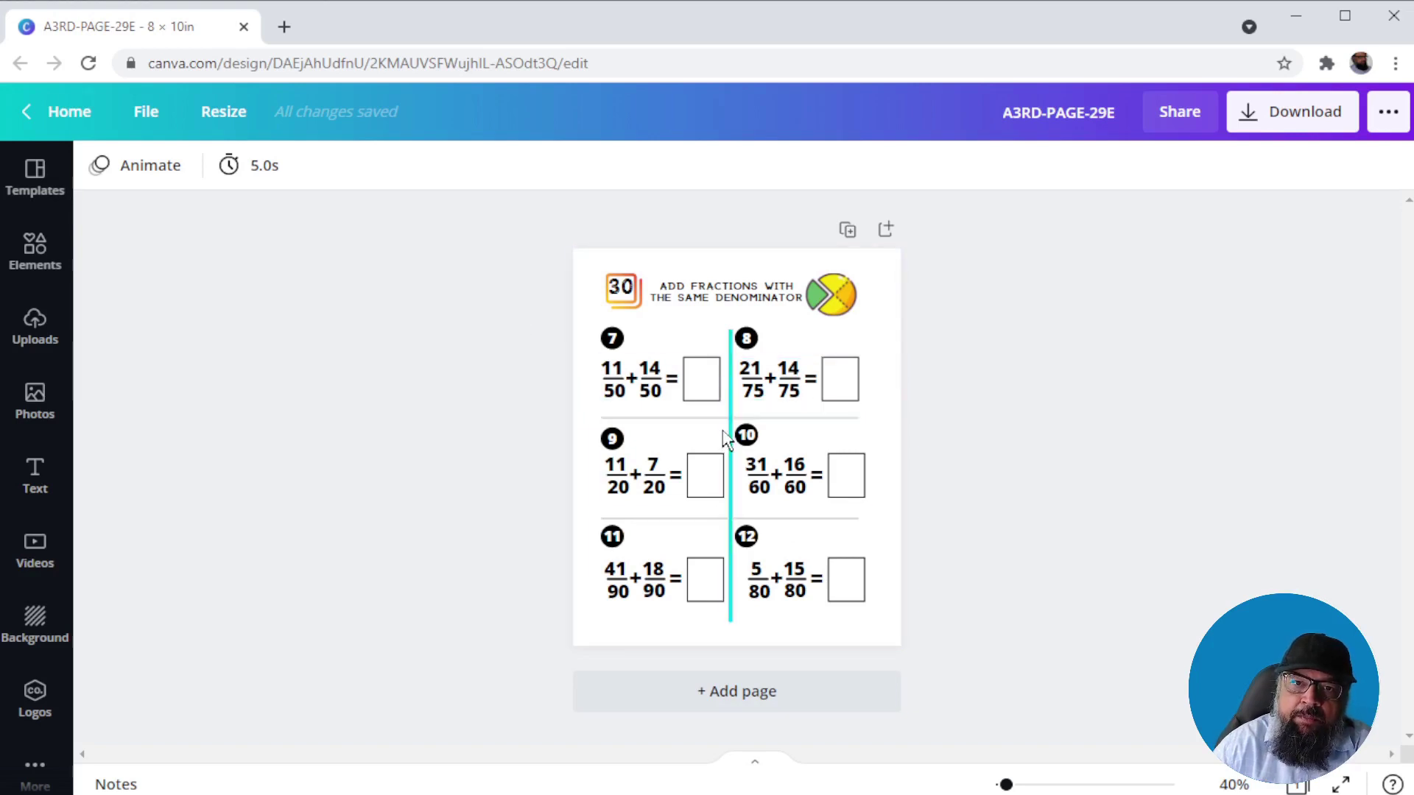
left_click(1300, 127)
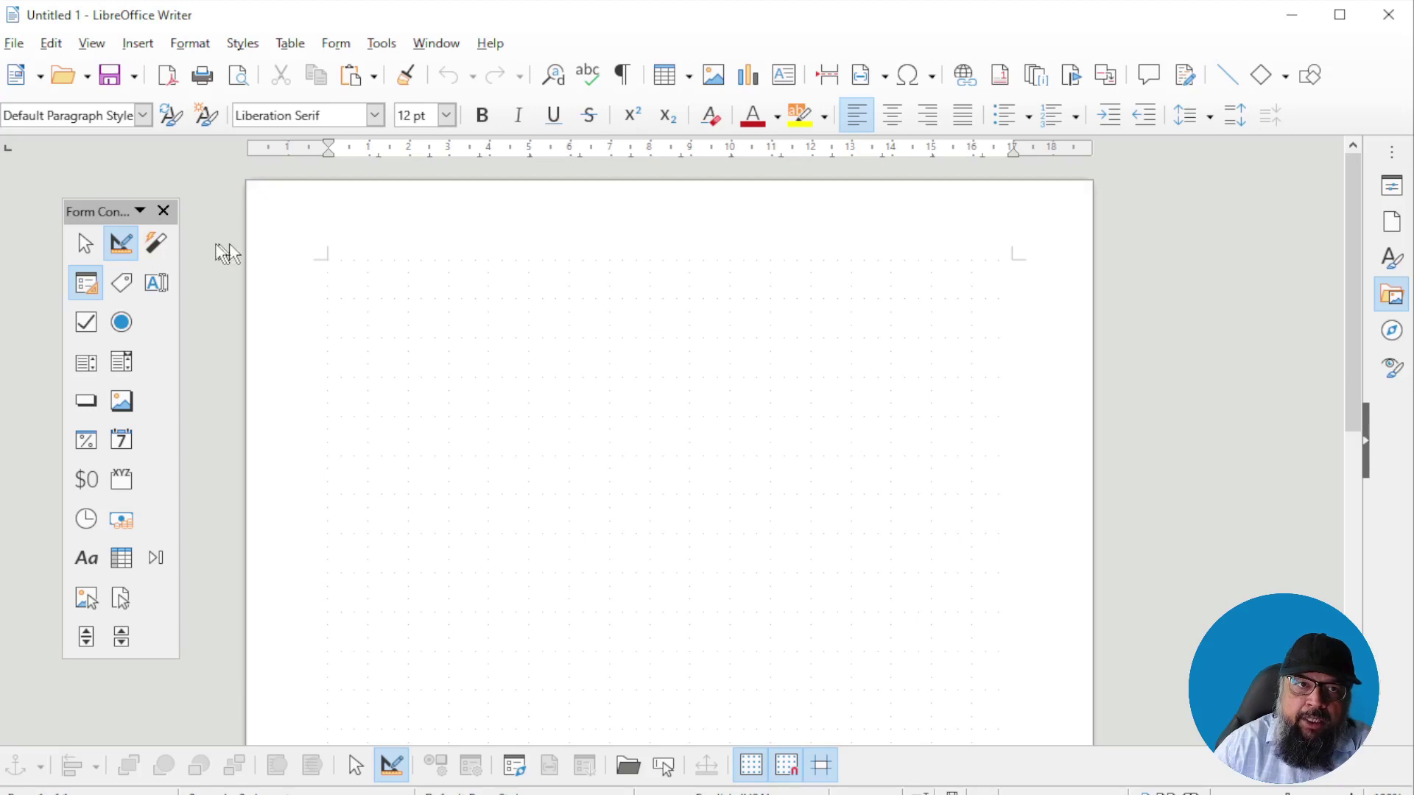
Insert the image A3RD-PAGE-29E.png into the blank document via Insert > Image
left_click(146, 49)
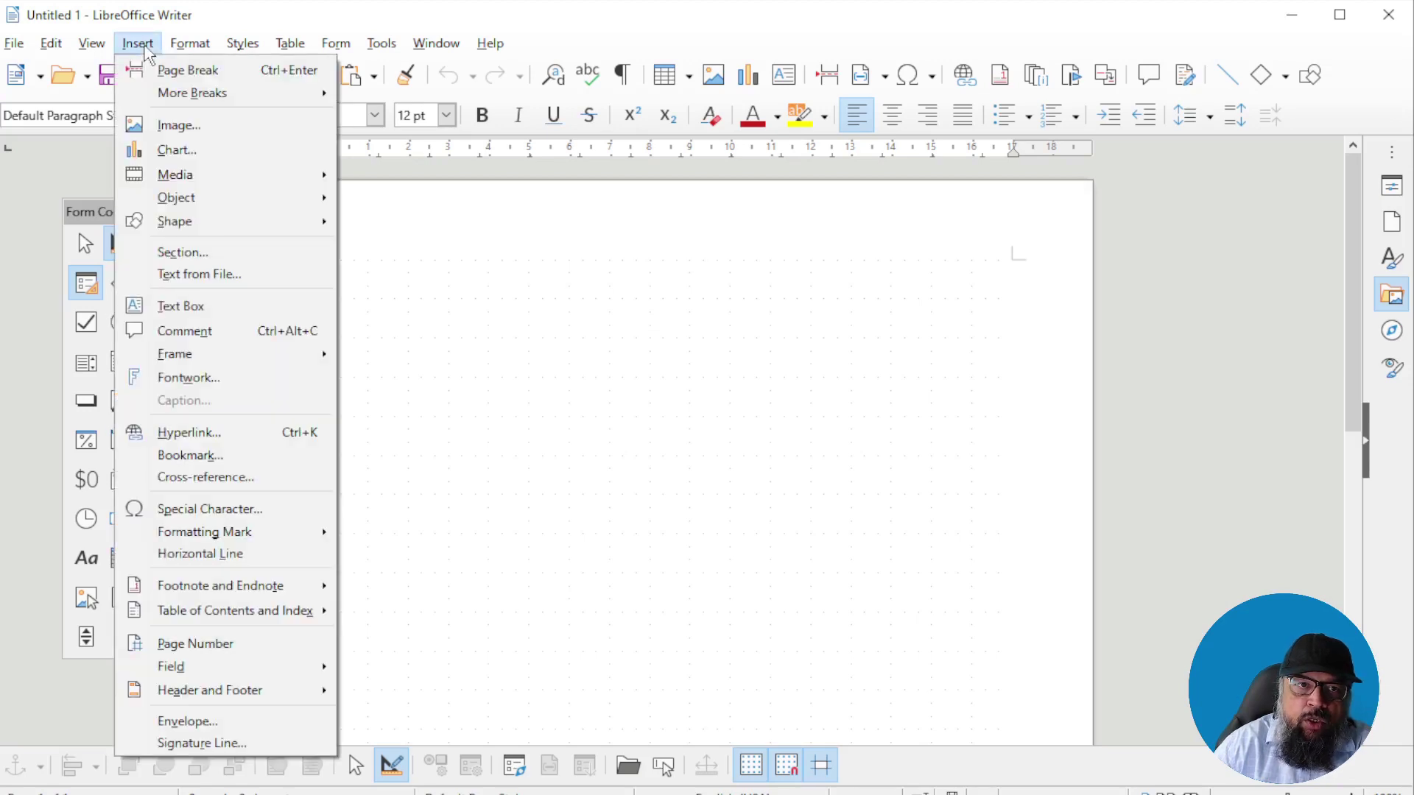
left_click(180, 126)
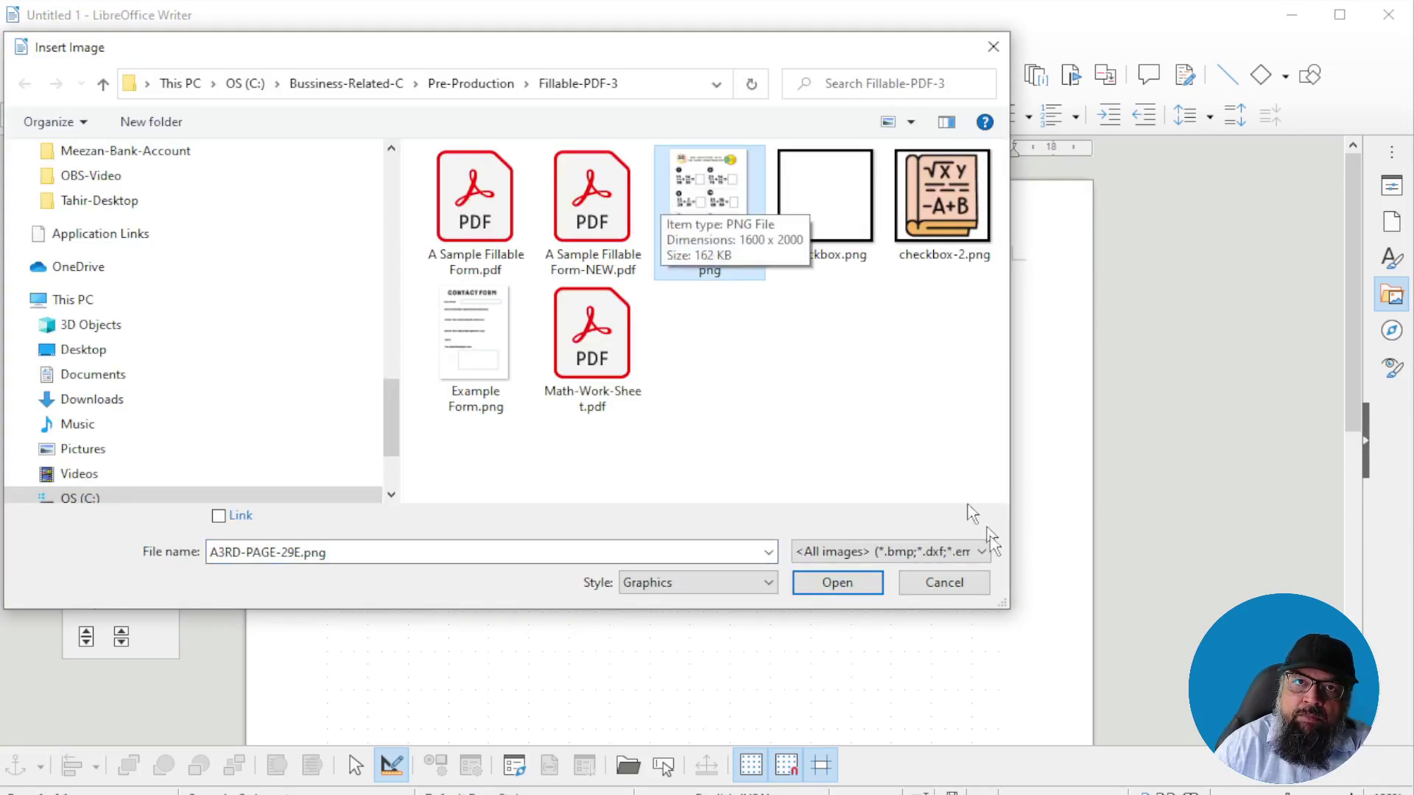
left_click(852, 583)
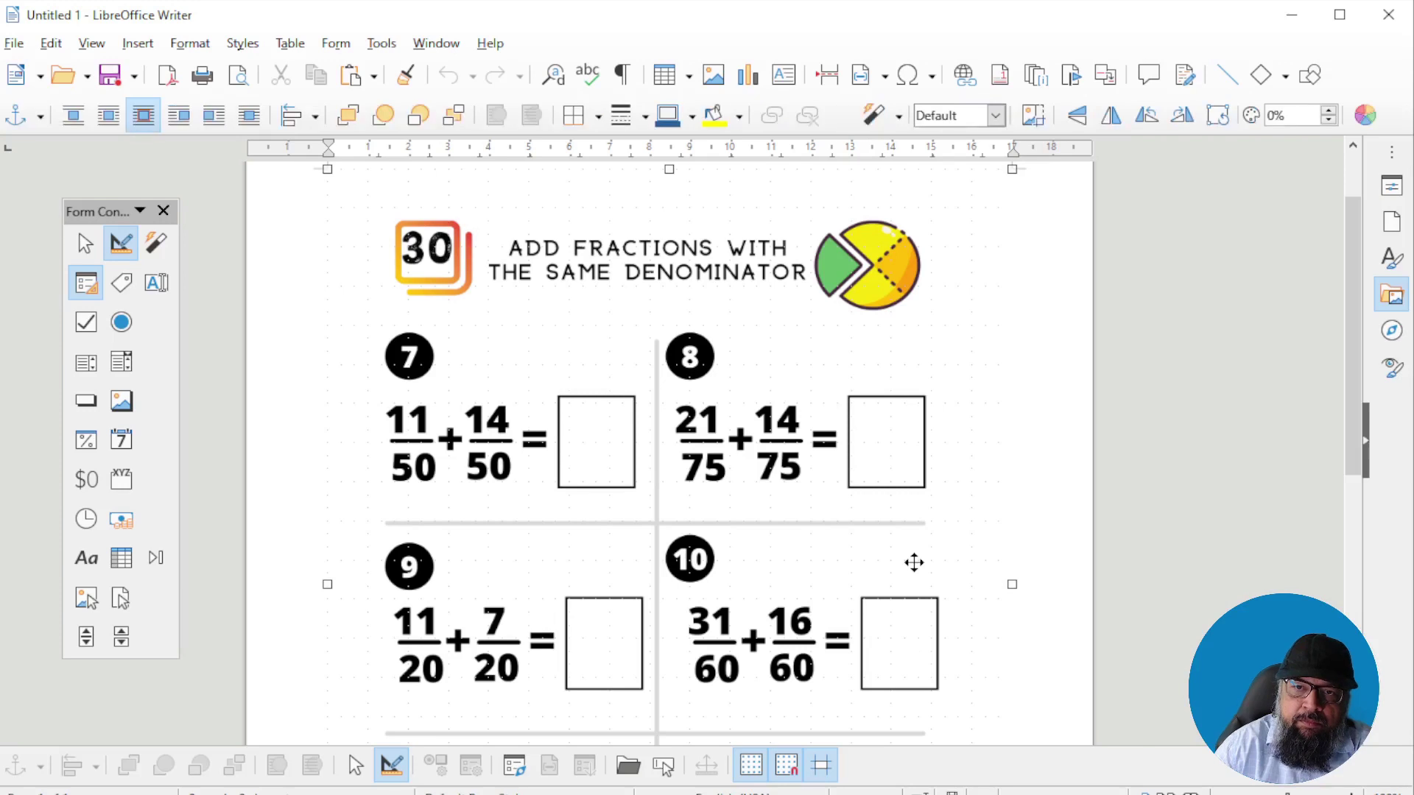
Enlarge the worksheet image by its corner handle so it spans the page width
scroll(914, 562, "down", 5)
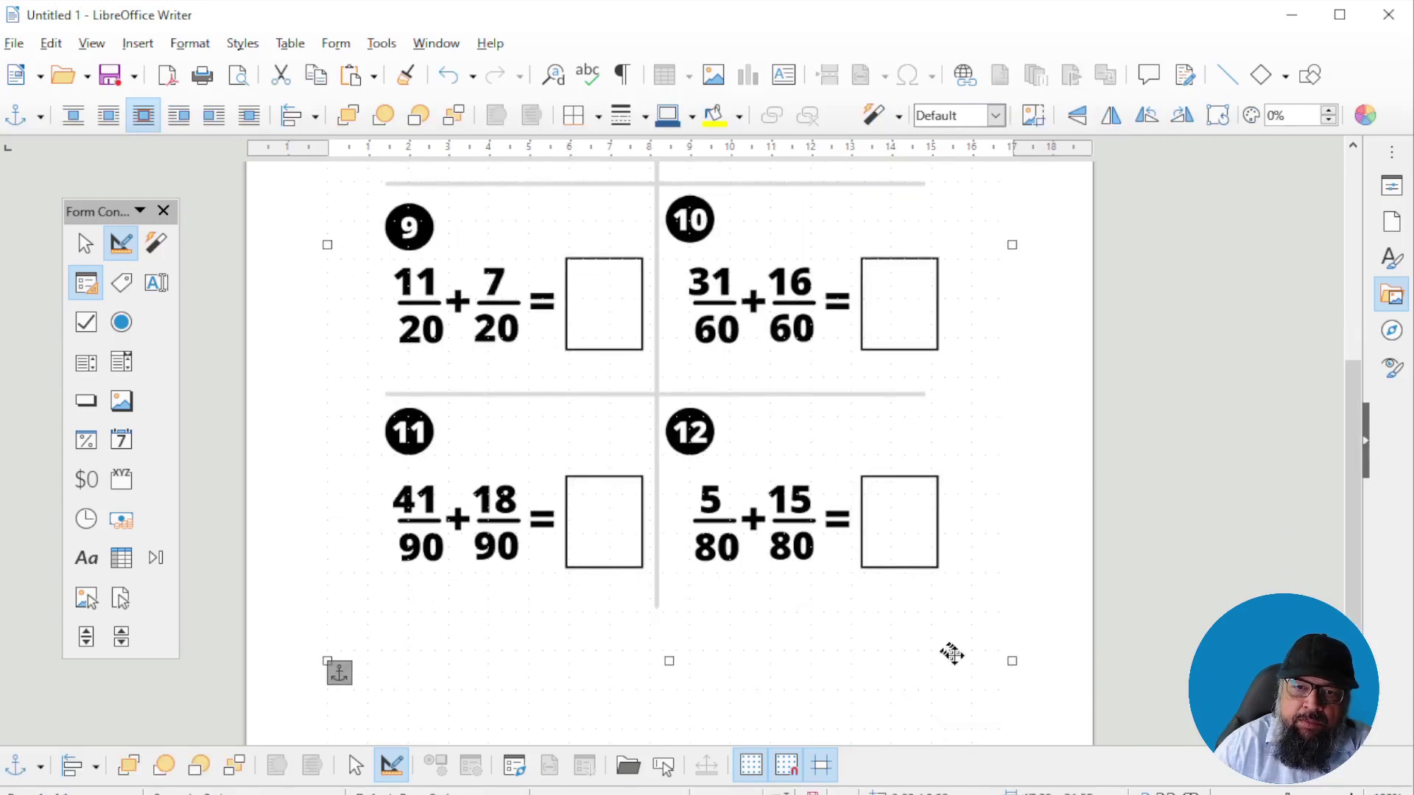
scroll(950, 529, "down", 2)
left_click_drag(1012, 505, 751, 593)
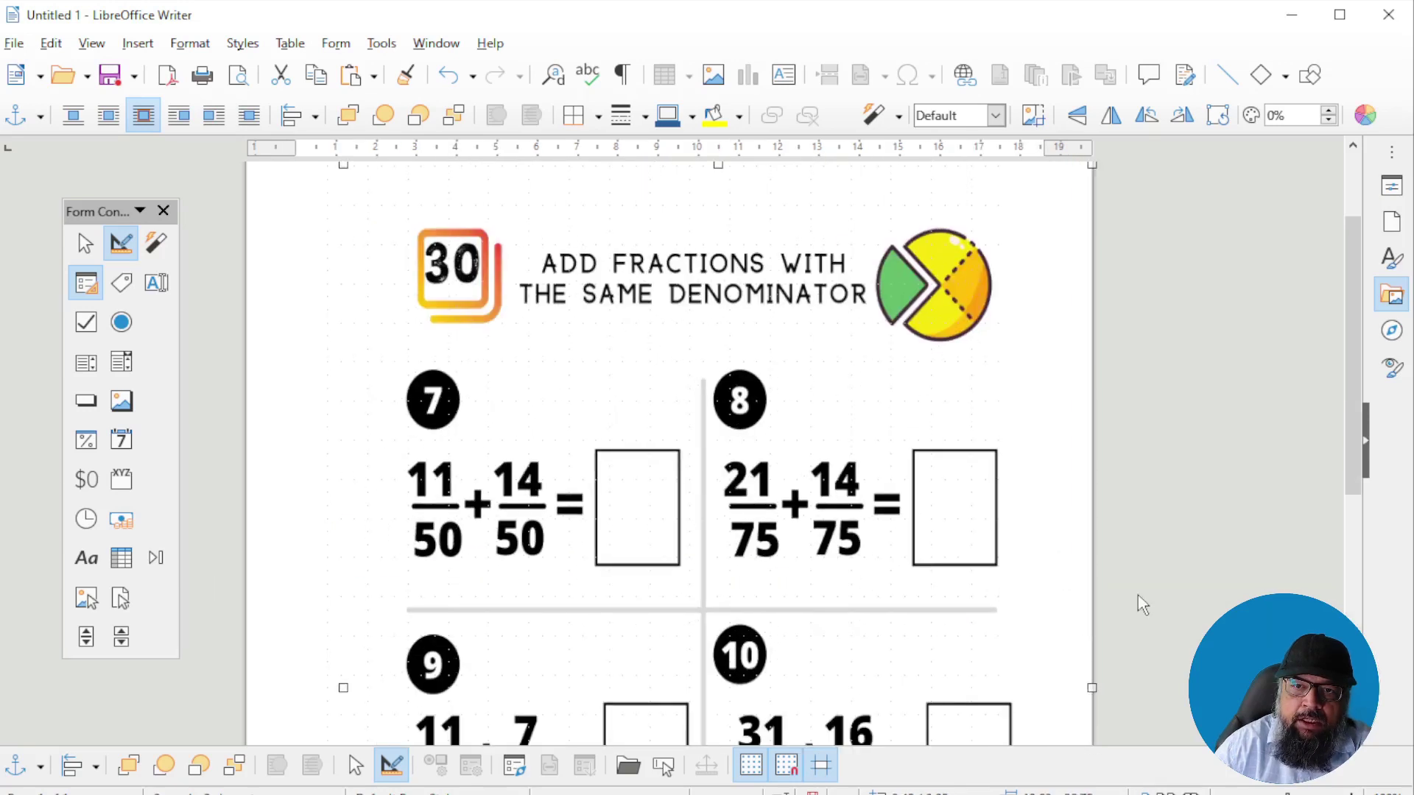
left_click(829, 350)
scroll(829, 349, "down", 3)
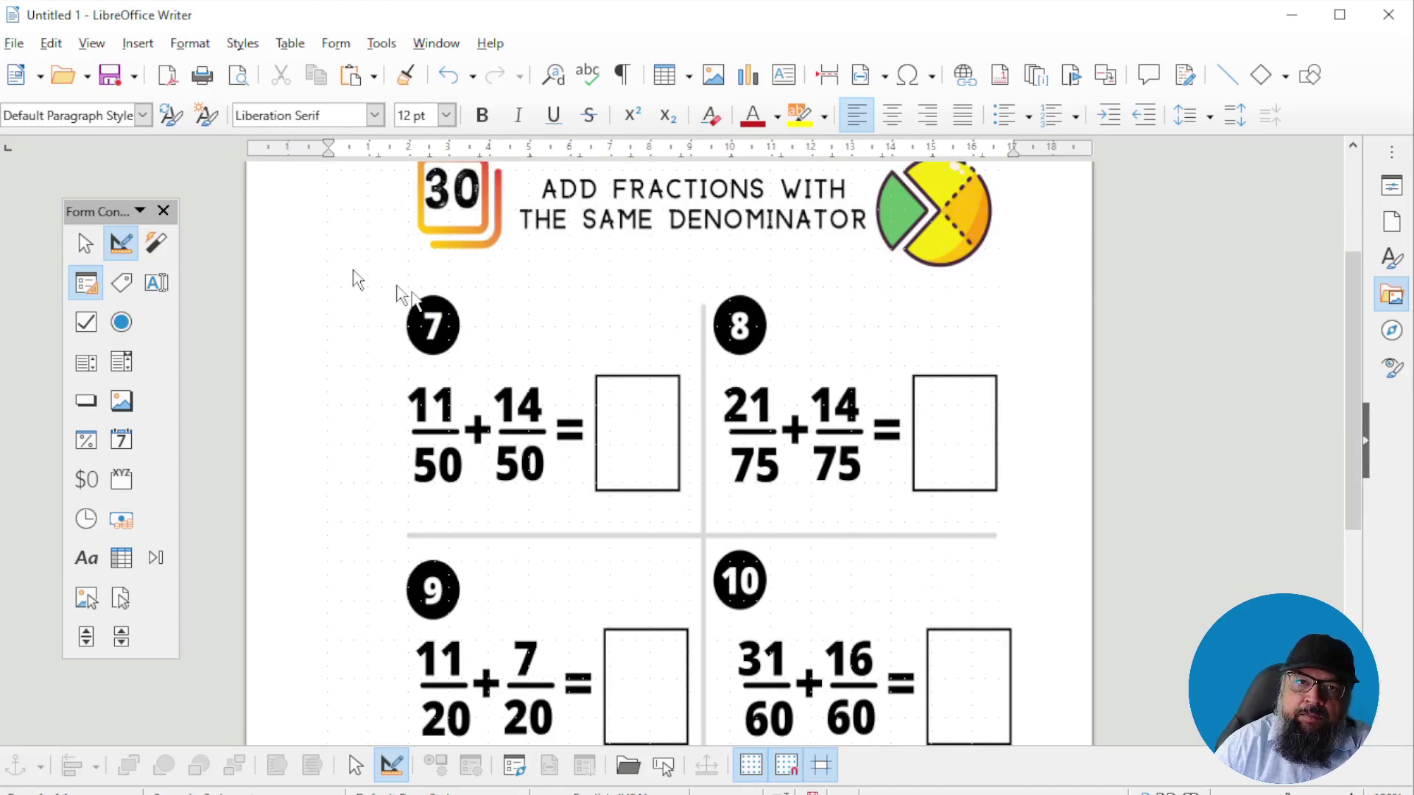
Draw numerator and denominator text-box fields in problems 7 and 8, then turn Design Mode off
left_click(156, 282)
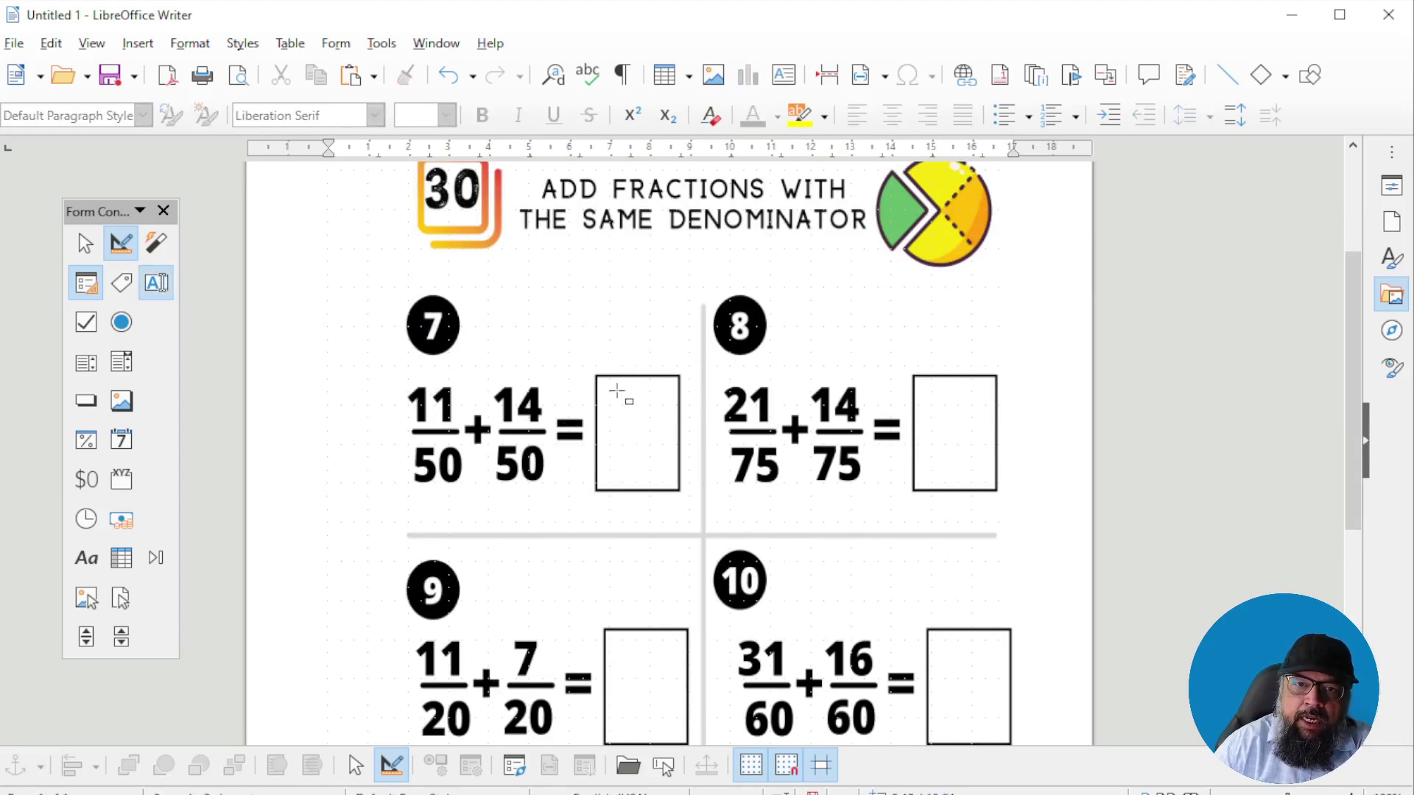
mouse_move(608, 383)
left_mouse_down()
mouse_move(672, 416)
mouse_move(656, 467)
mouse_move(670, 474)
left_mouse_up()
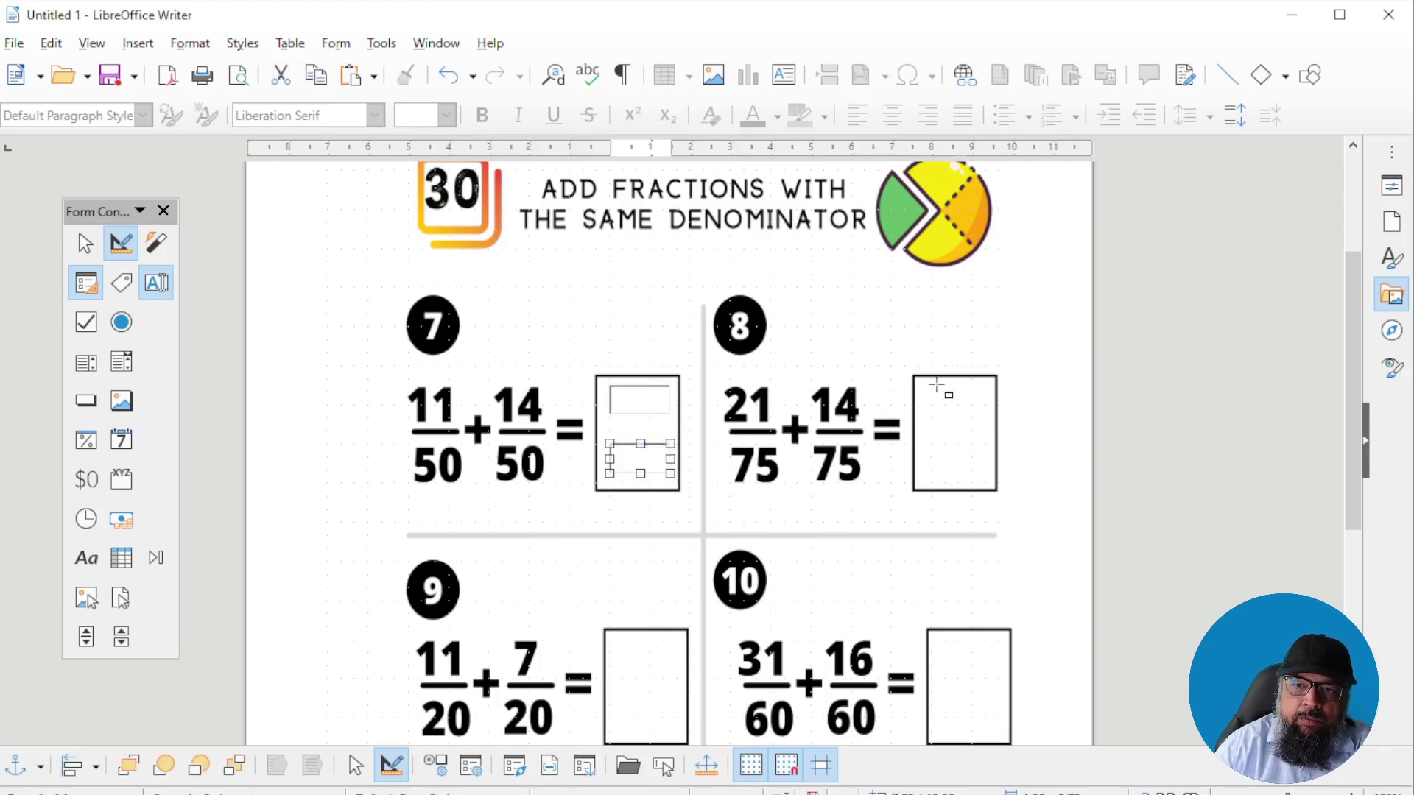
mouse_move(926, 386)
left_mouse_down()
mouse_move(991, 418)
mouse_move(971, 468)
mouse_move(982, 473)
mouse_move(950, 435)
left_mouse_up()
left_click(627, 450)
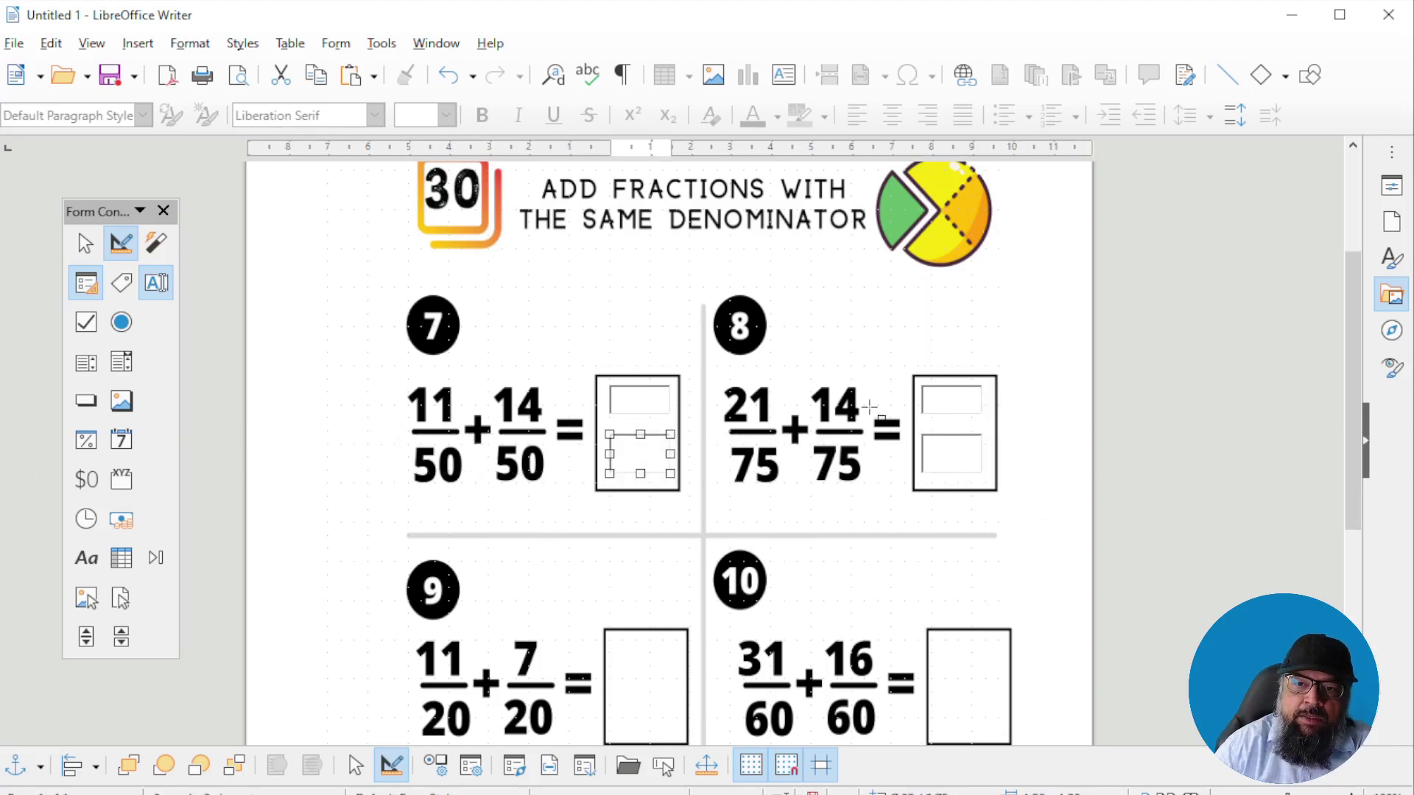
key("ctrl+F8")
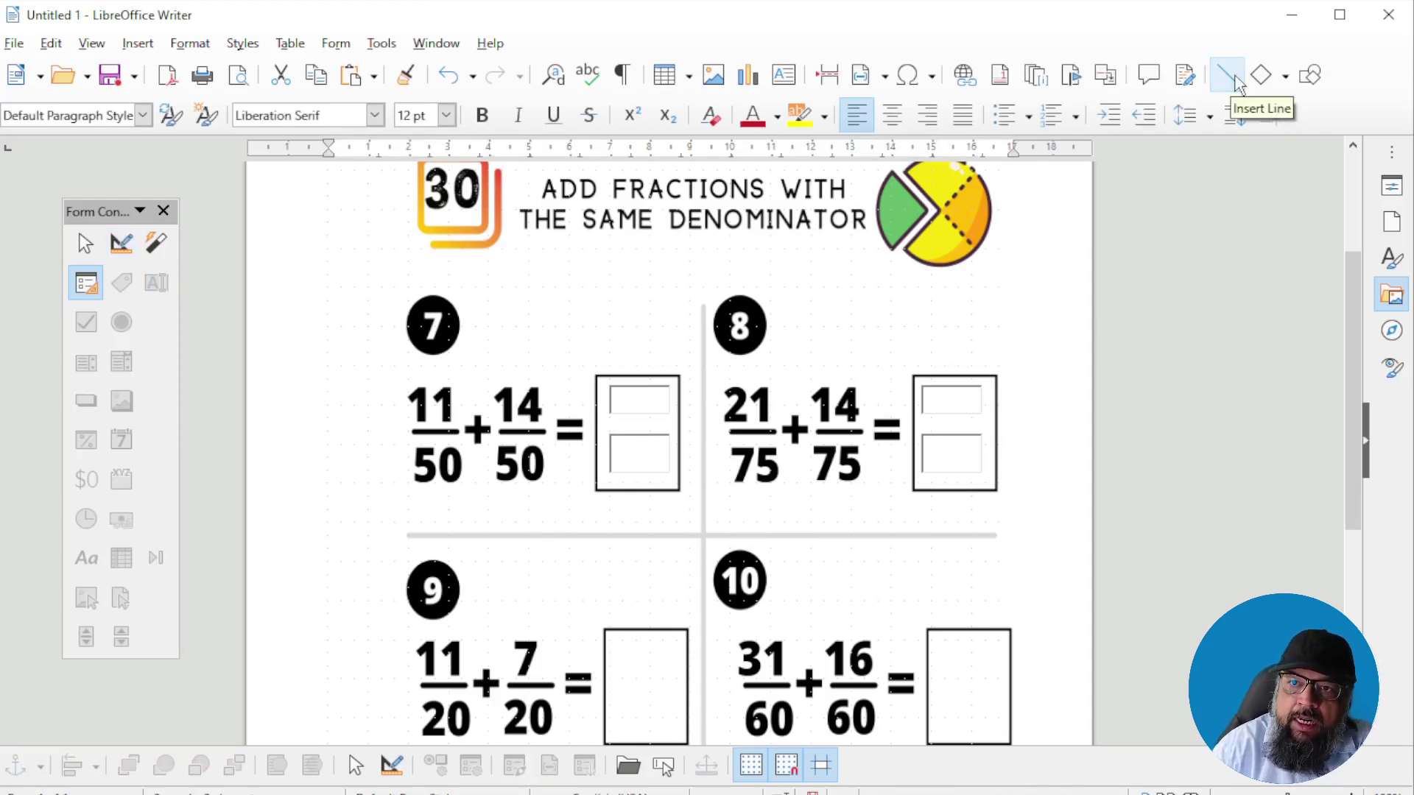
Draw a horizontal fraction line in problem 8's box, colored black and 0.10 cm wide
left_click(1230, 76)
left_click_drag(925, 425, 984, 424)
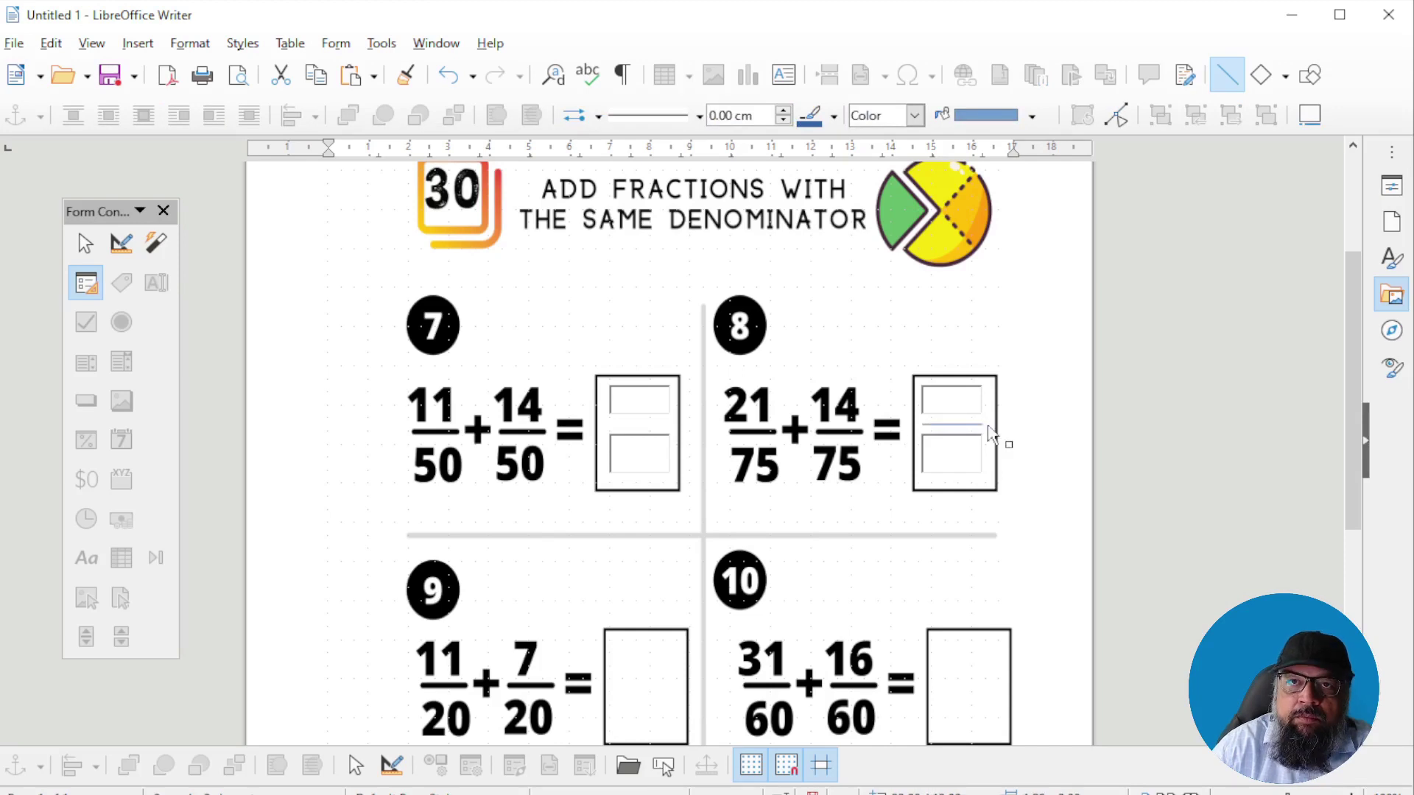
left_click(835, 120)
left_click(811, 193)
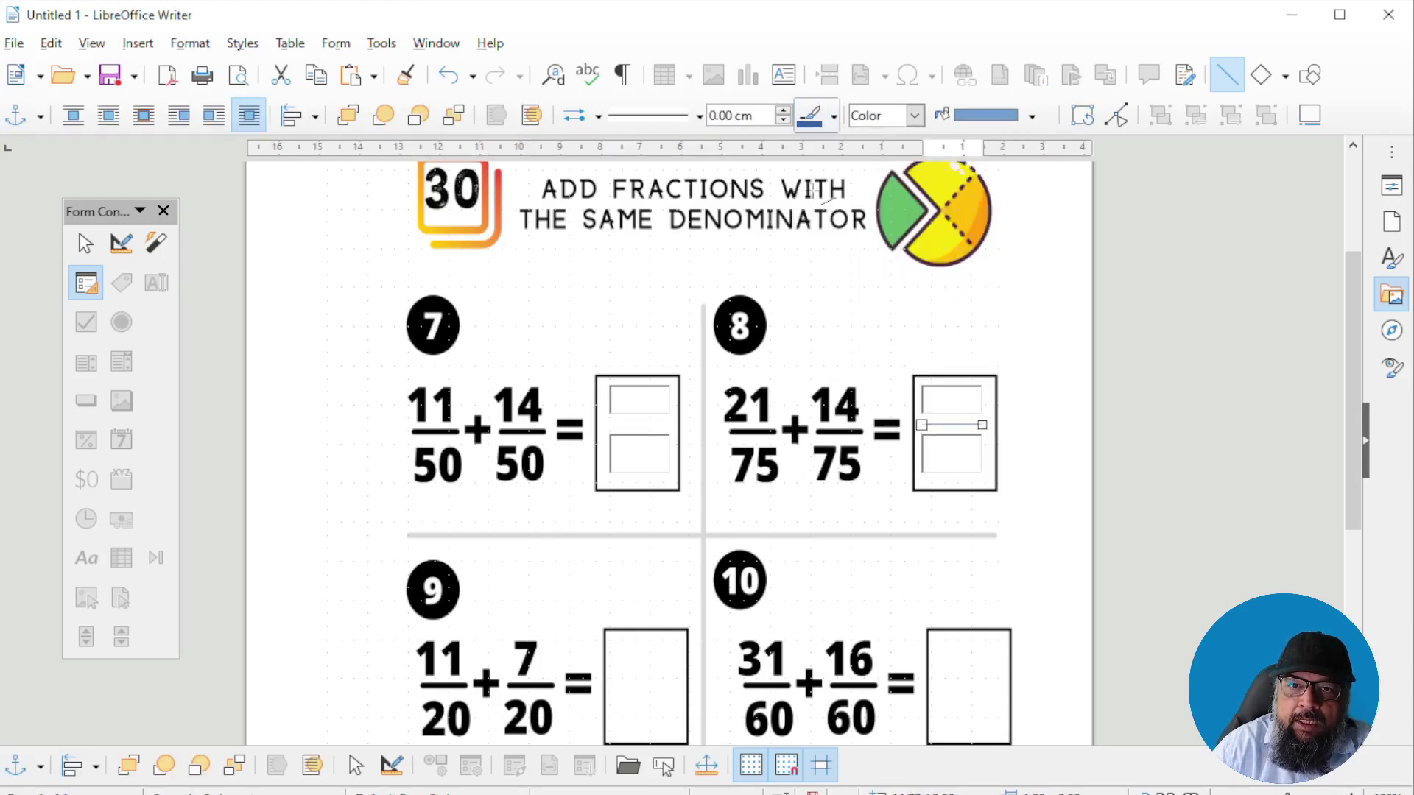
left_click(698, 116)
left_click(699, 119)
left_click(784, 111)
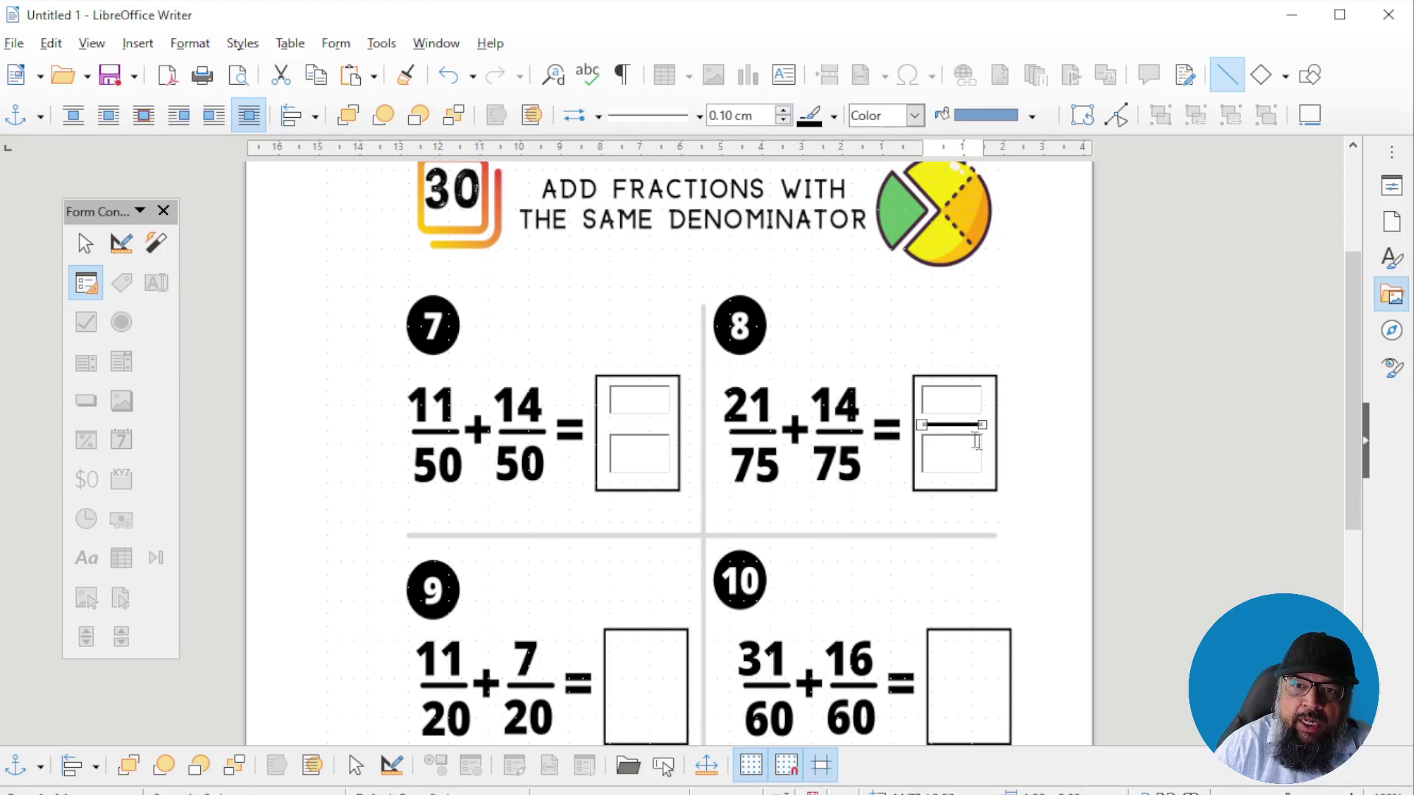
left_click(1057, 456)
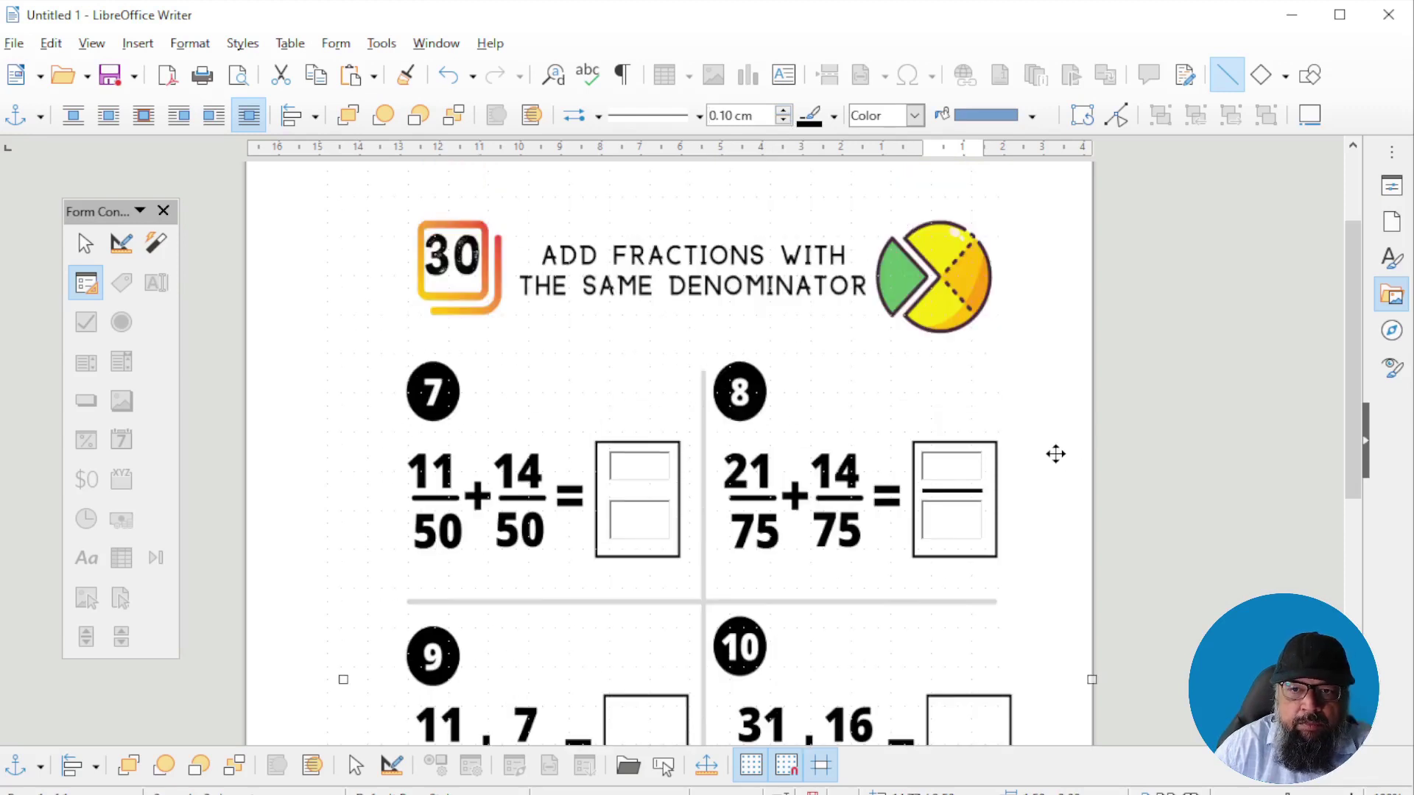